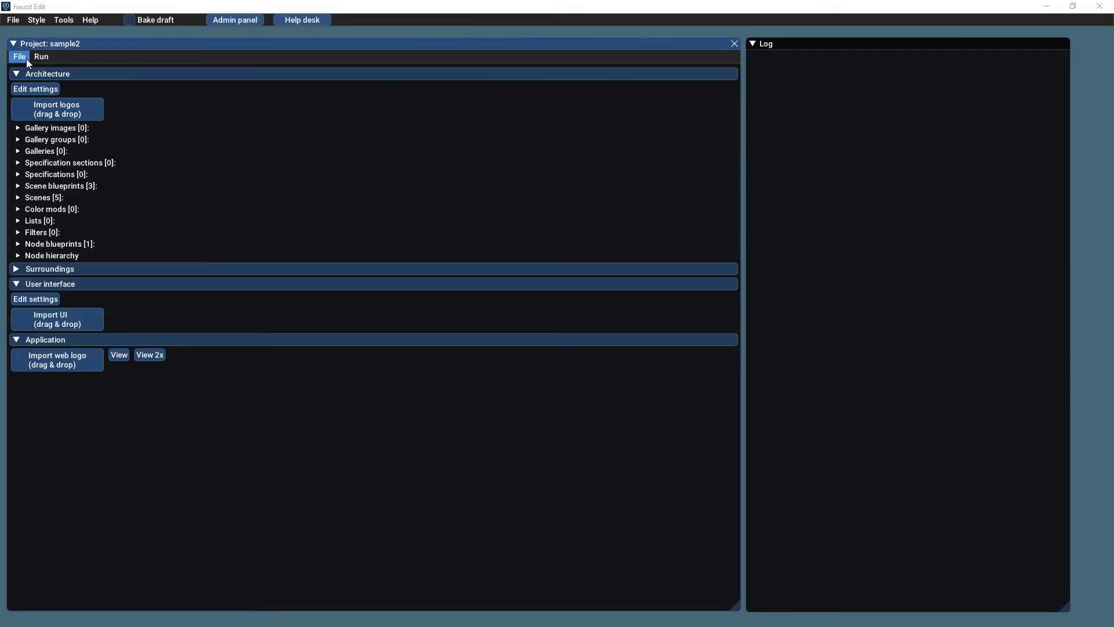
Open the project's local folder setup, then look through SampleProject's Architecture folder and its Max subfolder in File Explorer.
{"action": "left_click", "coordinate": [19, 56]}
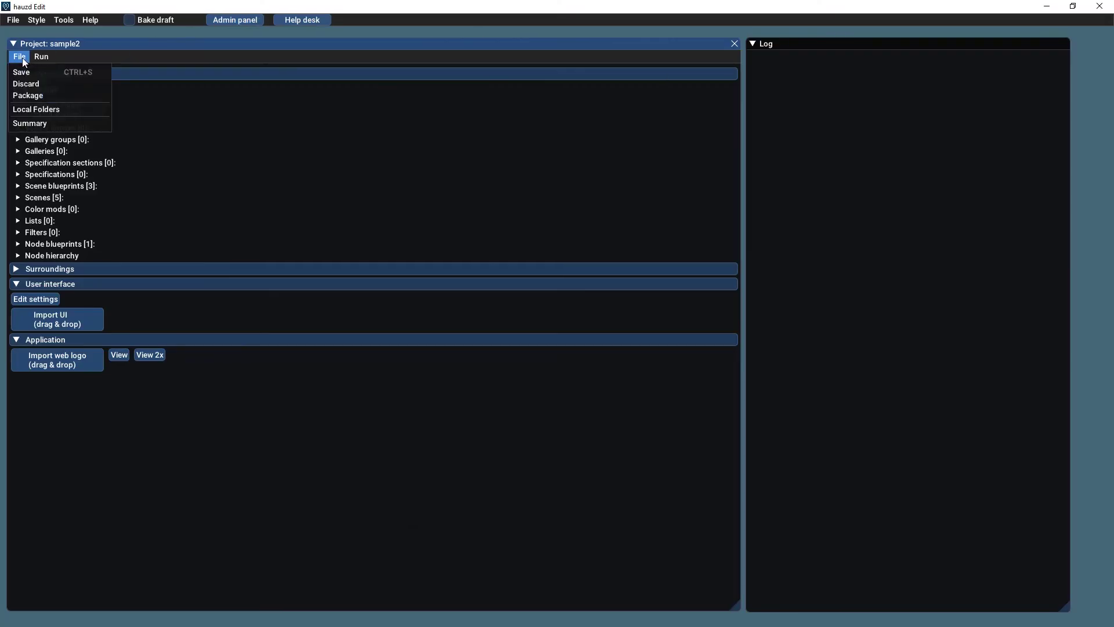
{"action": "left_click", "coordinate": [28, 109]}
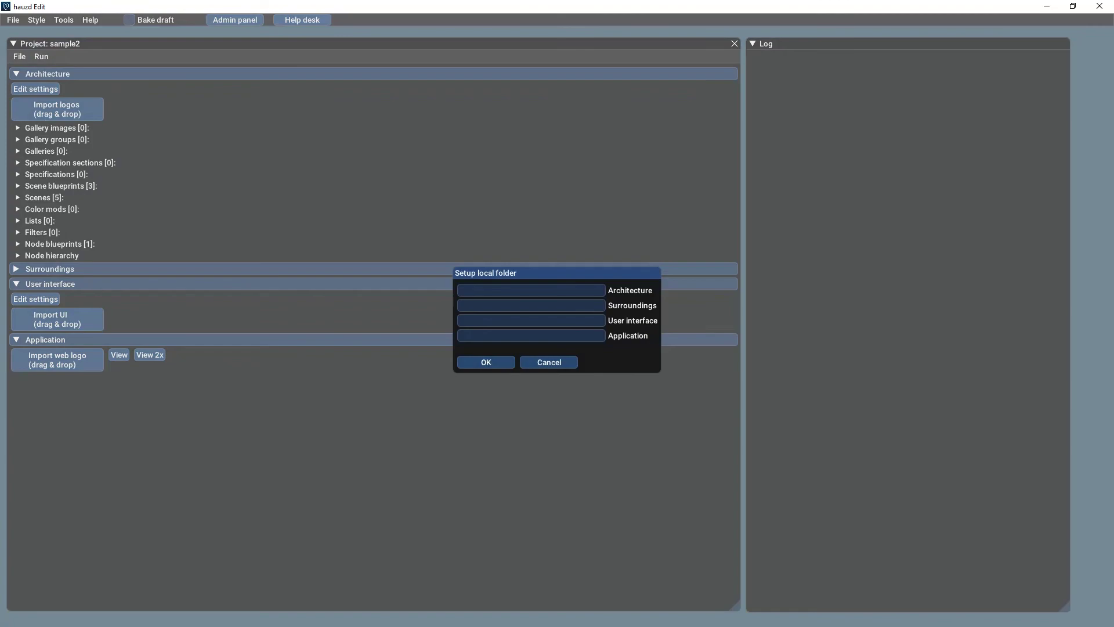
{"action": "key", "text": "alt+Tab"}
{"action": "double_click", "coordinate": [181, 137]}
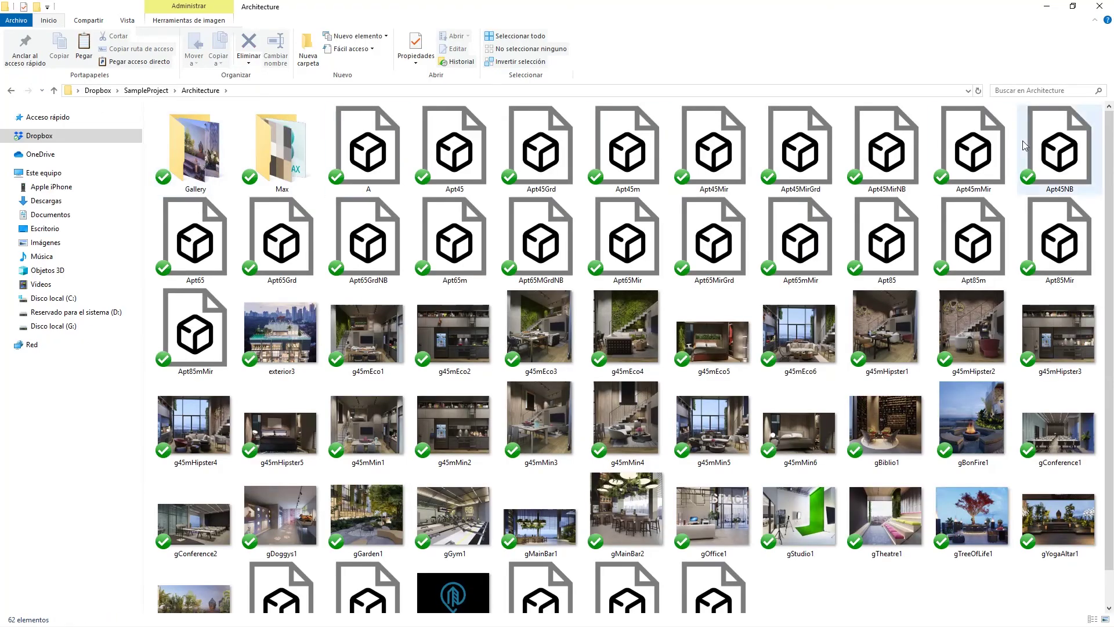
{"action": "mouse_move", "coordinate": [1109, 159]}
{"action": "left_mouse_down"}
{"action": "mouse_move", "coordinate": [1108, 213]}
{"action": "mouse_move", "coordinate": [1108, 152]}
{"action": "left_mouse_up"}
{"action": "double_click", "coordinate": [314, 152]}
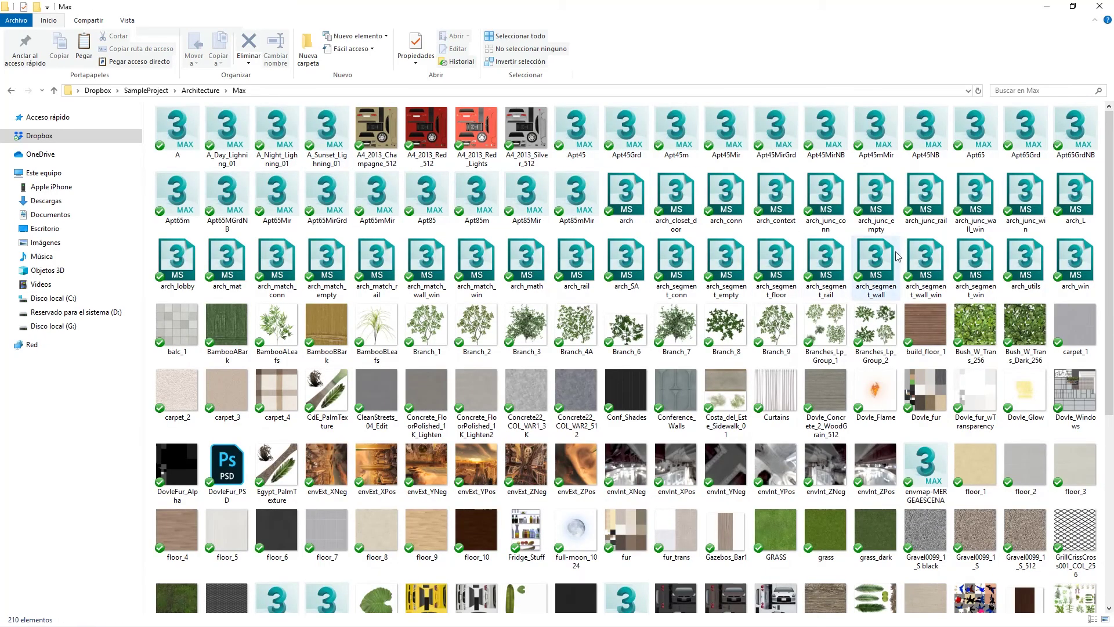
{"action": "mouse_move", "coordinate": [1108, 201]}
{"action": "left_mouse_down"}
{"action": "mouse_move", "coordinate": [1105, 357]}
{"action": "mouse_move", "coordinate": [1105, 209]}
{"action": "left_mouse_up"}
{"action": "left_click", "coordinate": [203, 91]}
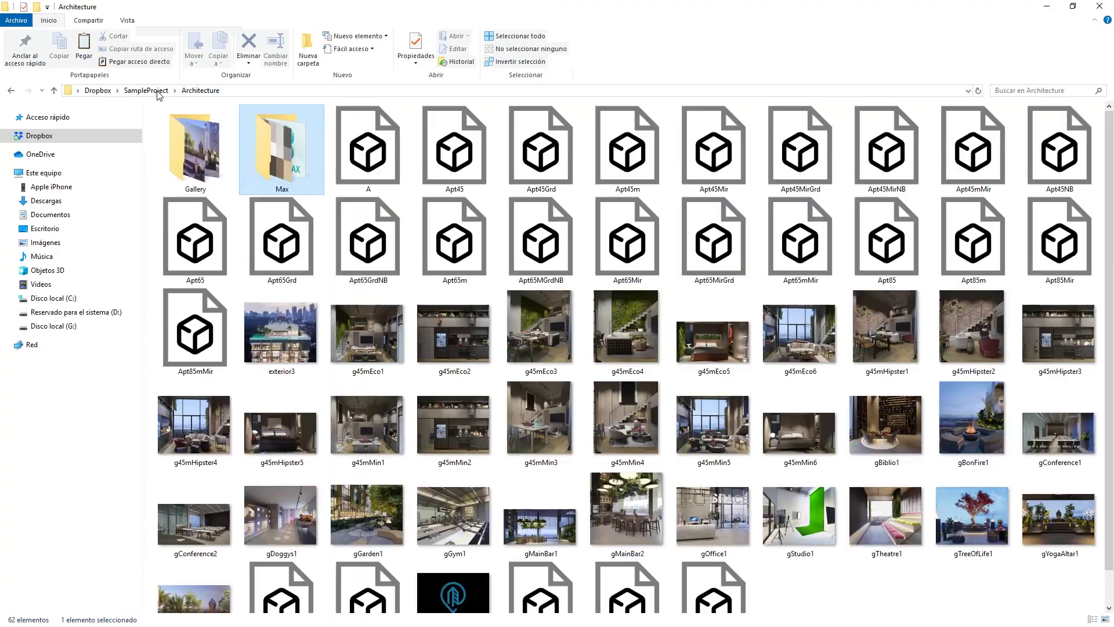
Examine the contents of SampleProject's Surroundings and Ui folders, including the medium subfolder.
{"action": "left_click", "coordinate": [157, 93]}
{"action": "double_click", "coordinate": [231, 137]}
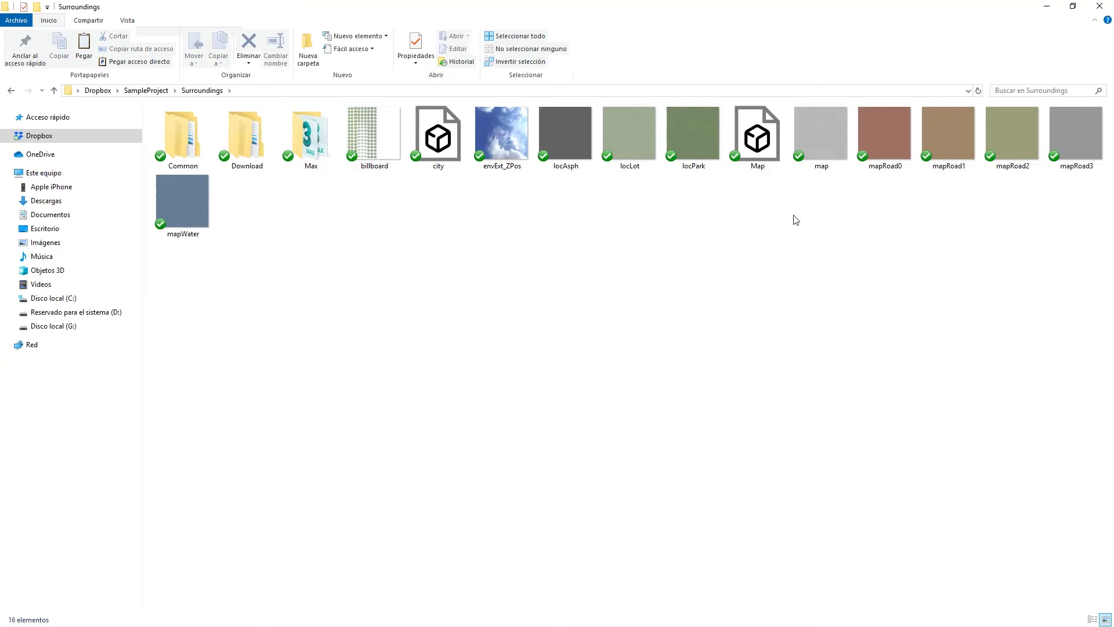
{"action": "left_click", "coordinate": [146, 91]}
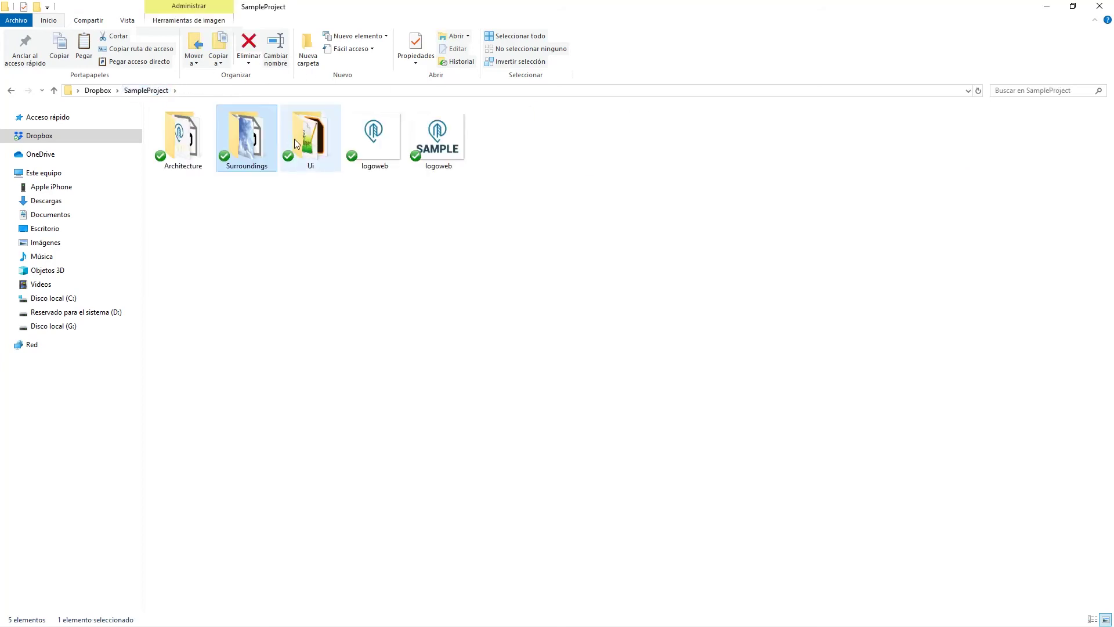
{"action": "double_click", "coordinate": [294, 142]}
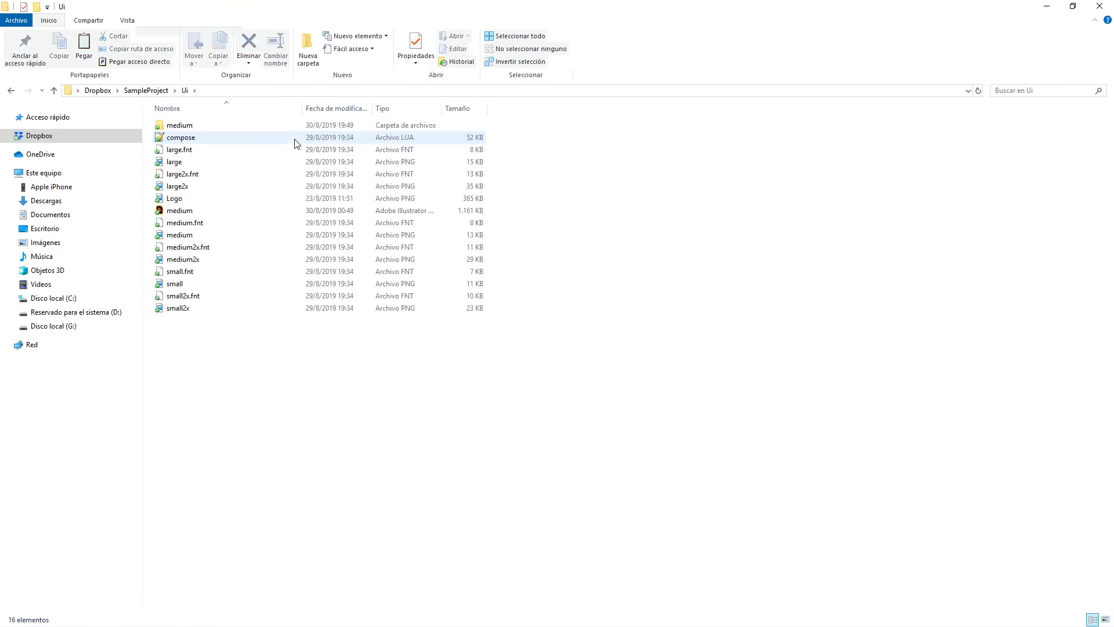
{"action": "double_click", "coordinate": [283, 126]}
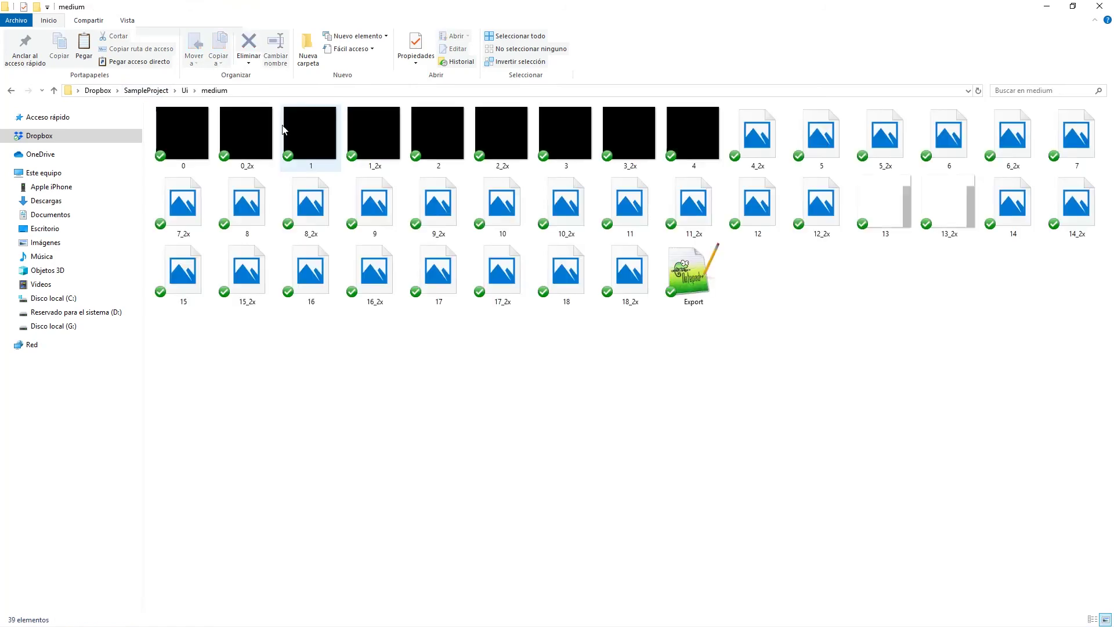
{"action": "left_click", "coordinate": [186, 91]}
{"action": "left_click", "coordinate": [148, 91]}
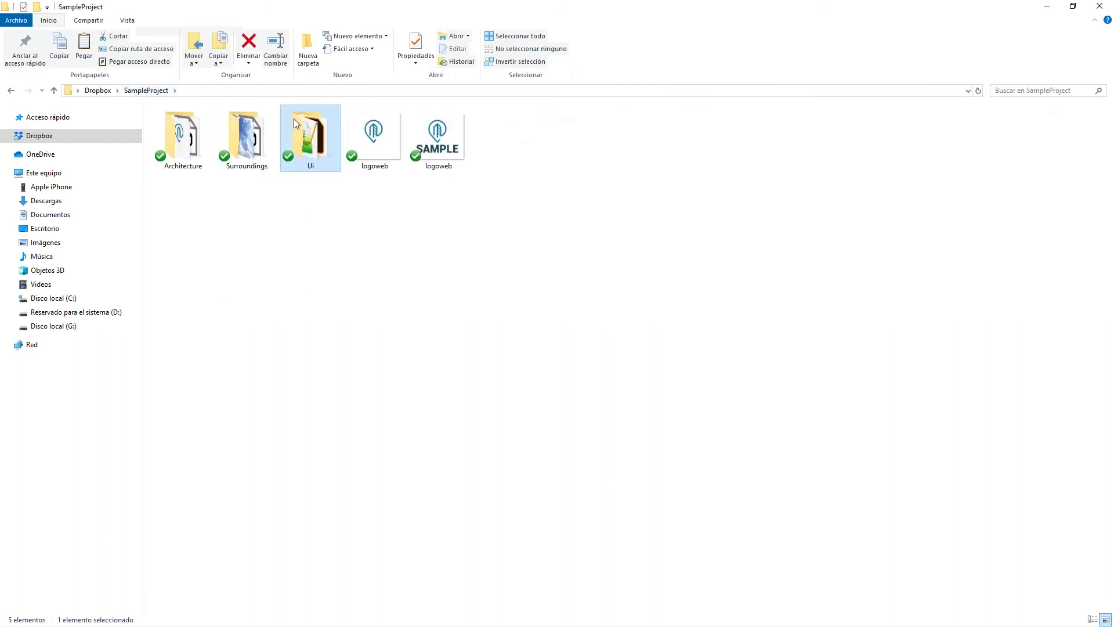
{"action": "left_click", "coordinate": [601, 218]}
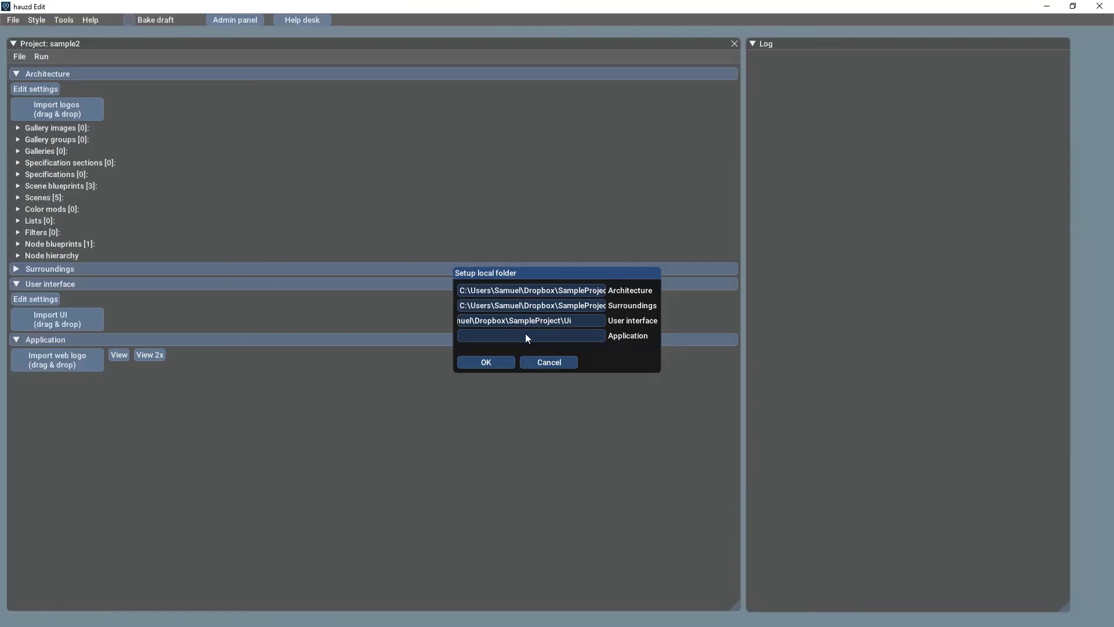
In hauzd Edit, set the Application local folder to the Dropbox SampleProject path and accept the folder setup.
{"action": "left_click", "coordinate": [524, 333]}
{"action": "type", "text": "D:\\Users\\Daniel\\Dropbox\\SampleProject"}
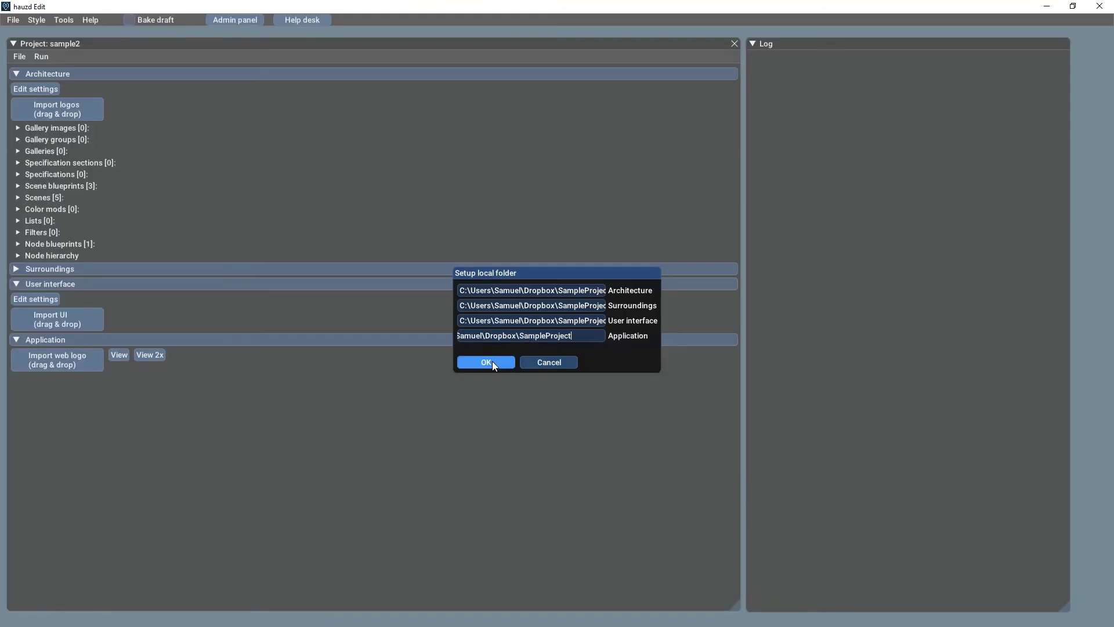
{"action": "left_click", "coordinate": [492, 361]}
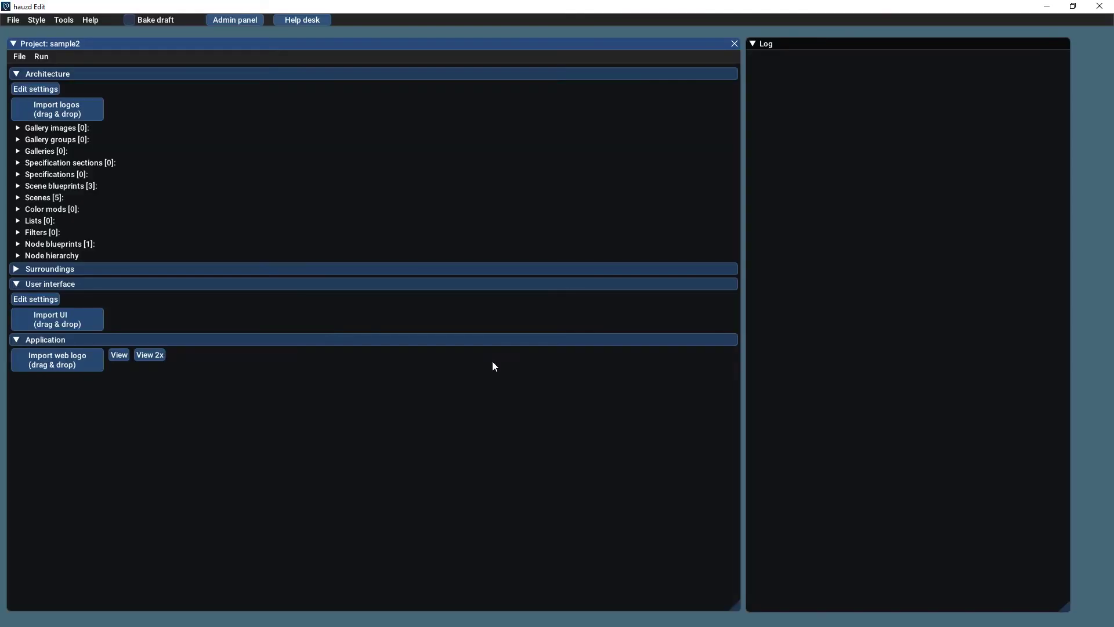
Import the 3D model for the Apt45Grd floor scene.
{"action": "left_click", "coordinate": [56, 198]}
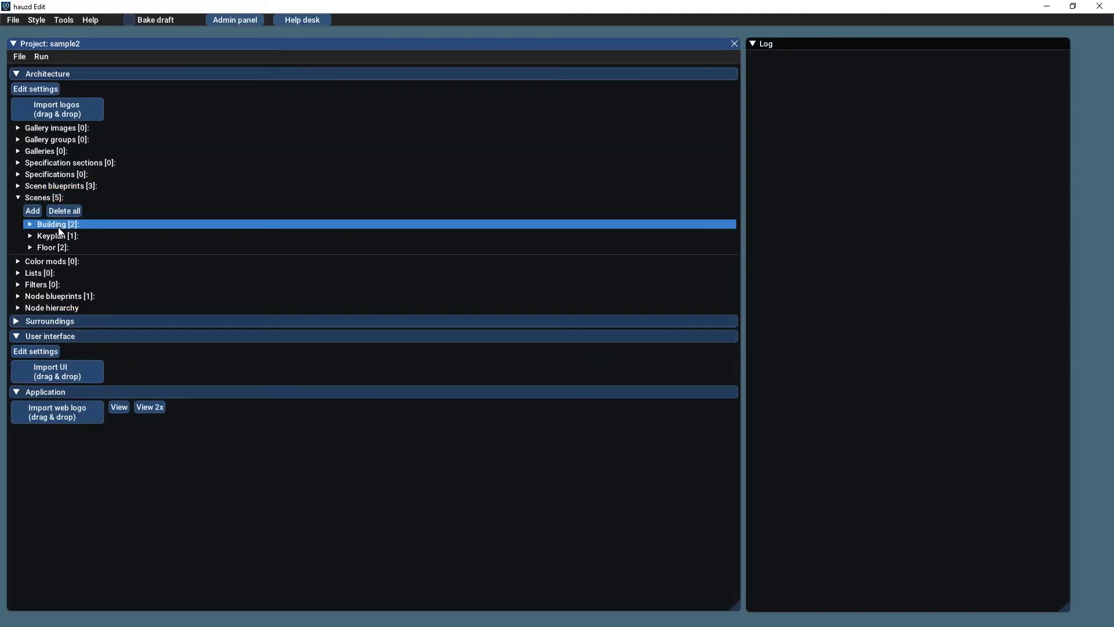
{"action": "left_click", "coordinate": [60, 246]}
{"action": "left_click", "coordinate": [428, 263]}
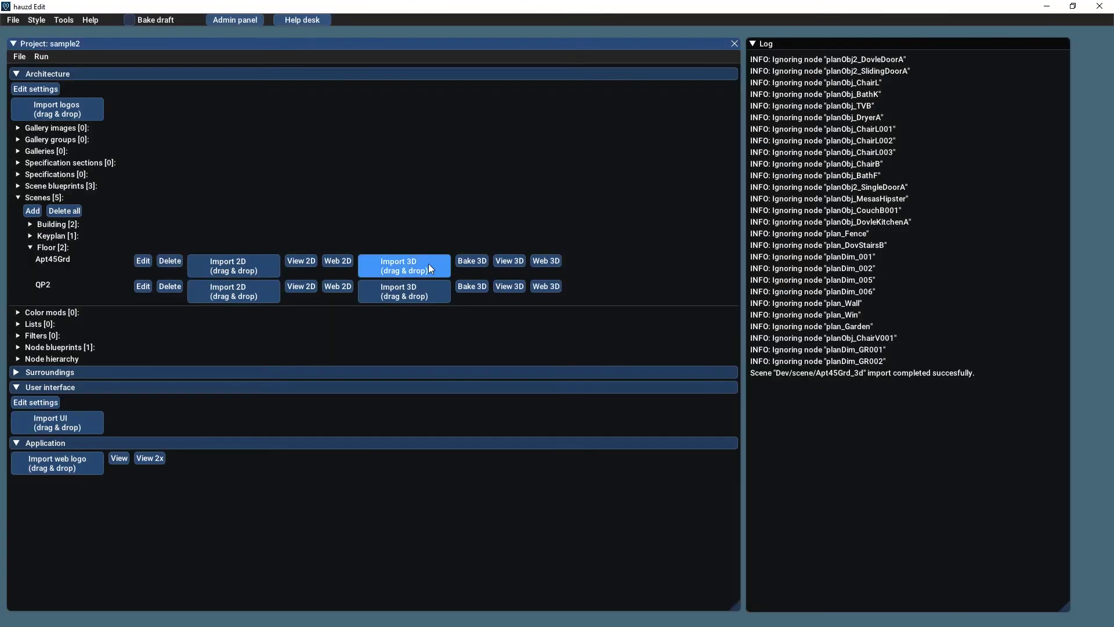
Add a Building scene blueprint named BuildingBp, keeping the default camera, ambient occlusion and light baking settings.
{"action": "left_click", "coordinate": [61, 210]}
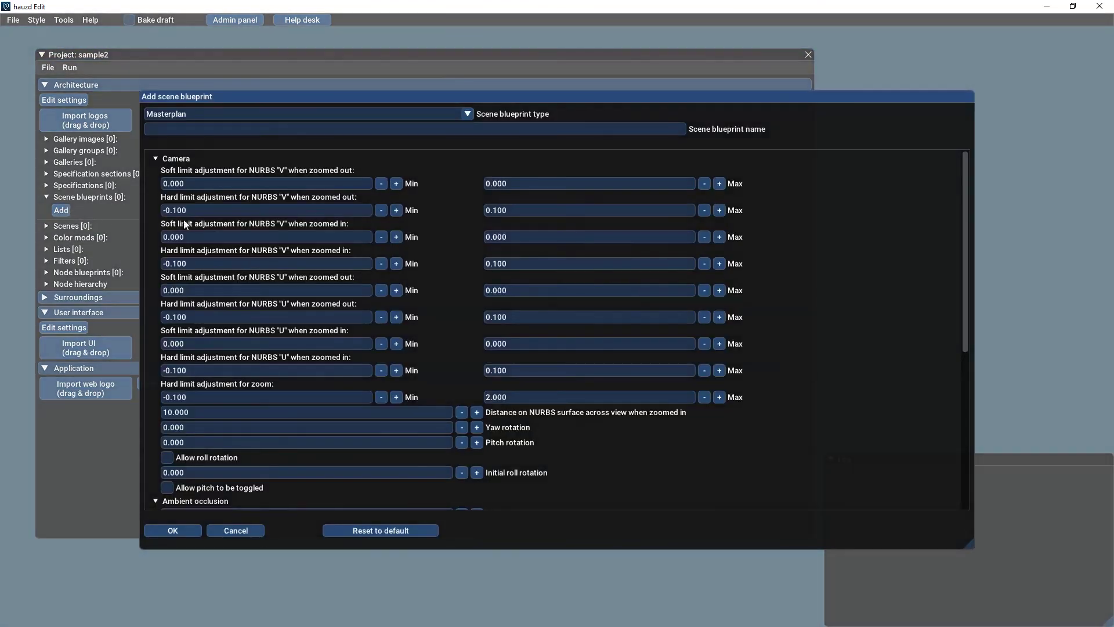
{"action": "left_click", "coordinate": [232, 113]}
{"action": "left_click", "coordinate": [227, 135]}
{"action": "left_click", "coordinate": [228, 130]}
{"action": "type", "text": "Bu"}
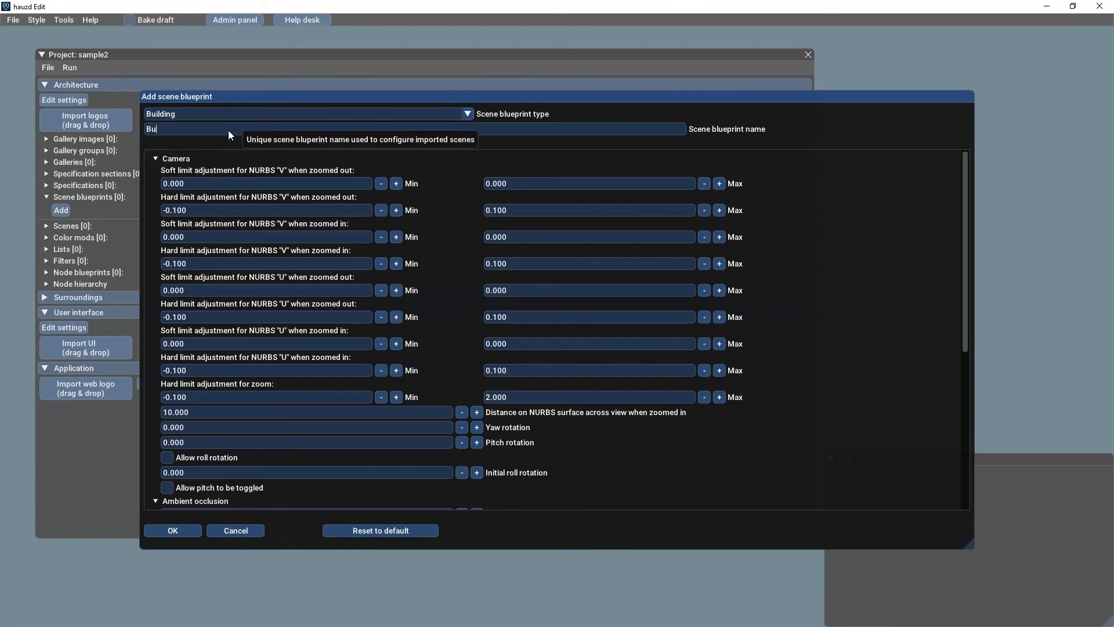
{"action": "type", "text": "ildingBp"}
{"action": "left_click_drag", "start_coordinate": [966, 161], "coordinate": [967, 334]}
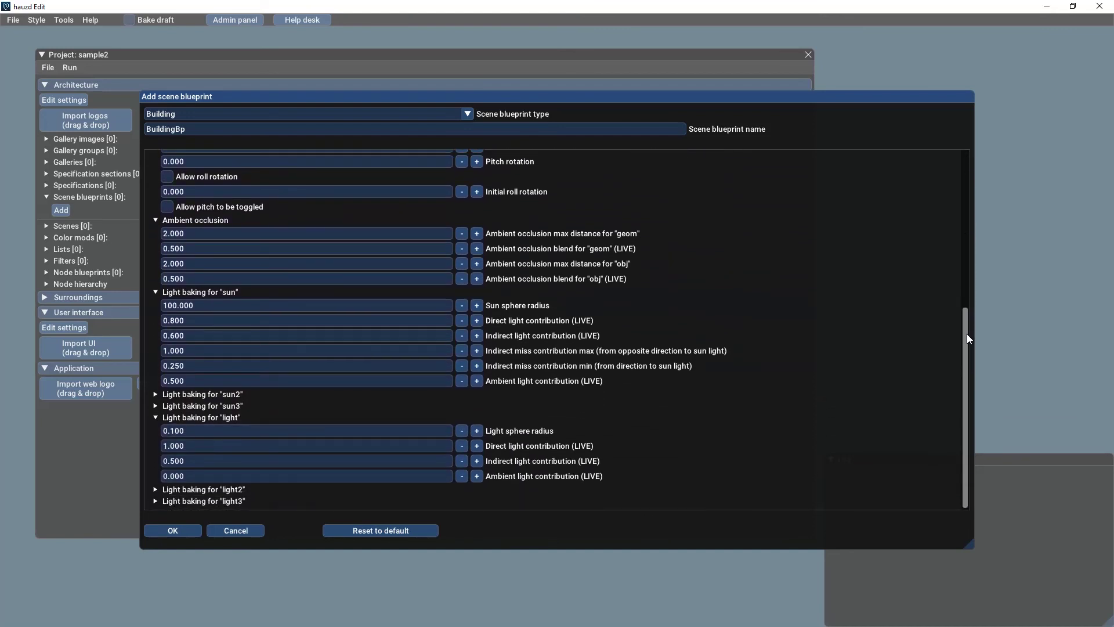
{"action": "left_click_drag", "start_coordinate": [967, 339], "coordinate": [965, 154]}
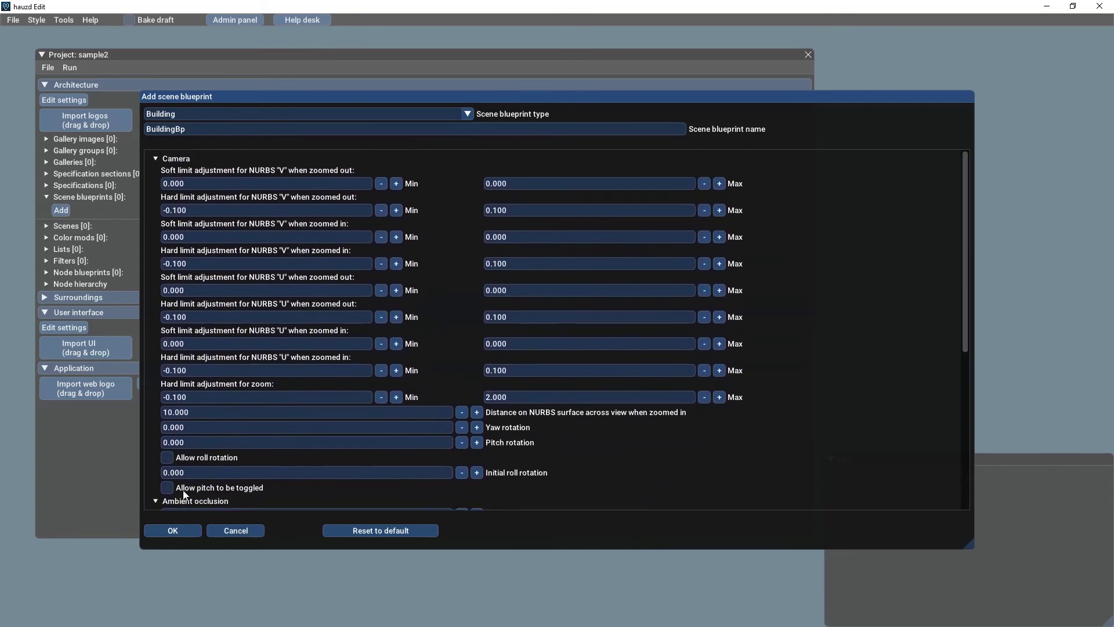
{"action": "left_click", "coordinate": [169, 530]}
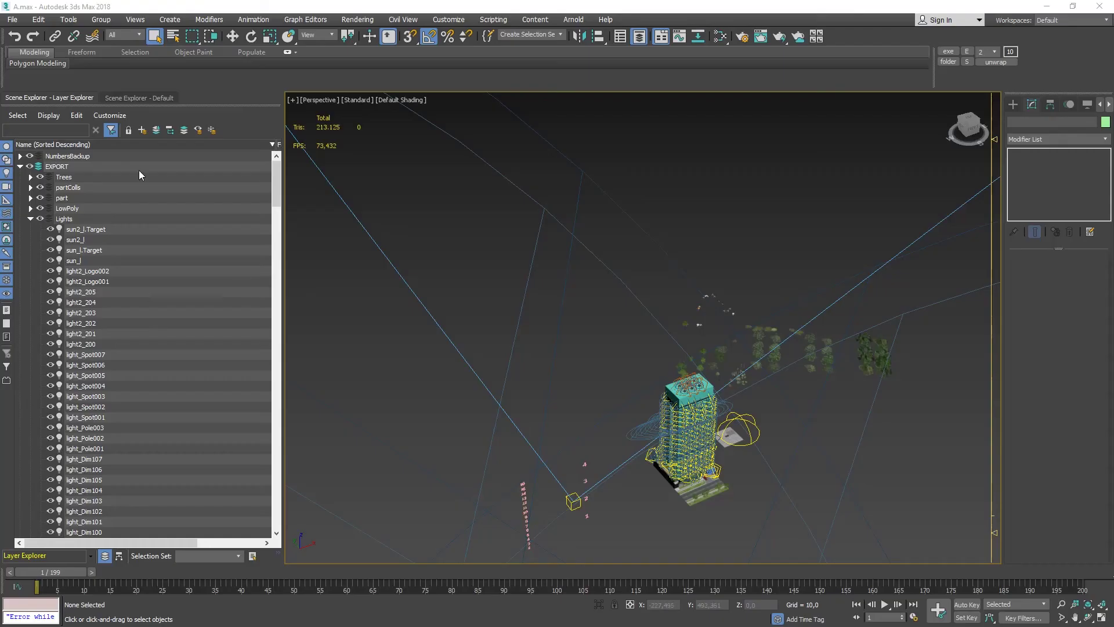
In 3ds Max, inspect the light objects of A.max, including light2_Logo002, light2_205 and light2_200.
{"action": "left_click", "coordinate": [74, 187]}
{"action": "scroll", "coordinate": [914, 316], "scroll_direction": "down", "scroll_amount": 9}
{"action": "middle_click_drag", "start_coordinate": [872, 319], "coordinate": [834, 334]}
{"action": "left_click", "coordinate": [84, 208]}
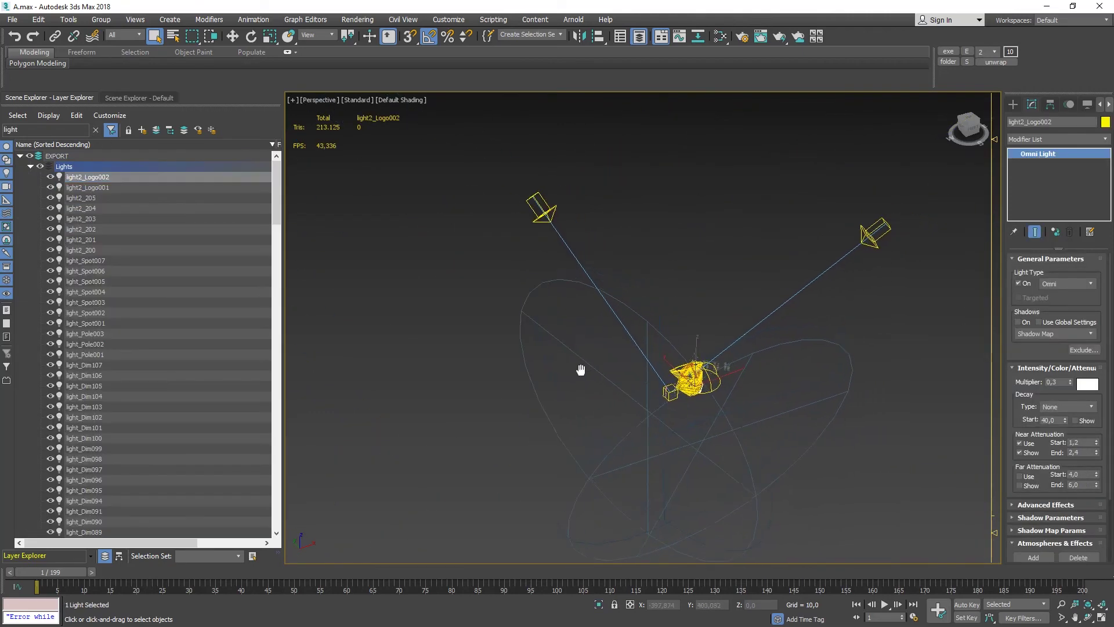
{"action": "left_click", "coordinate": [94, 197]}
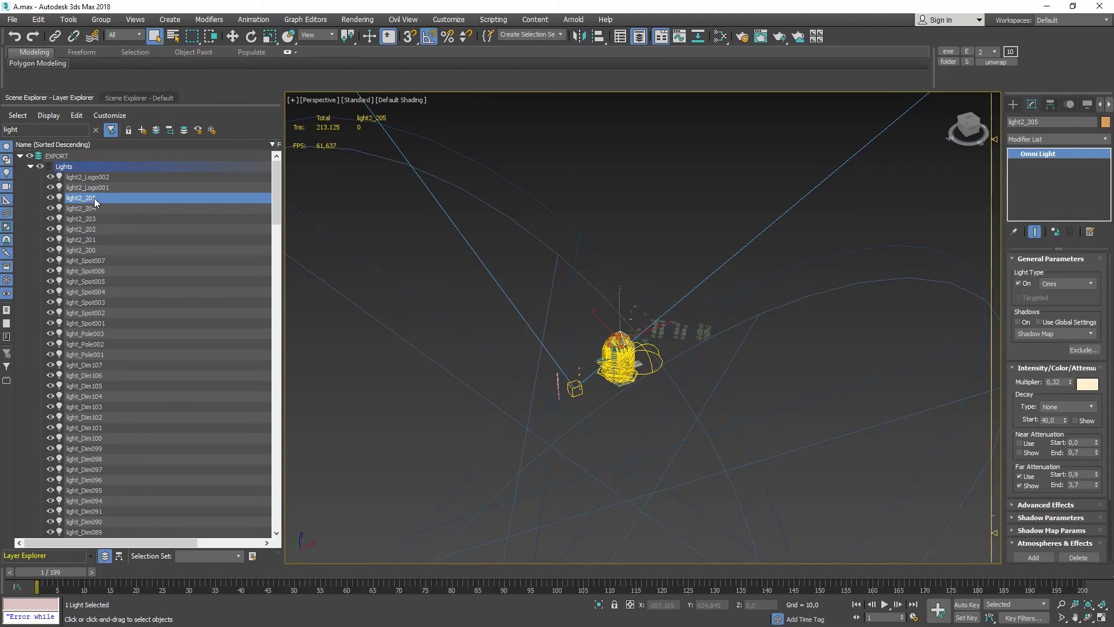
{"action": "left_click", "coordinate": [93, 249]}
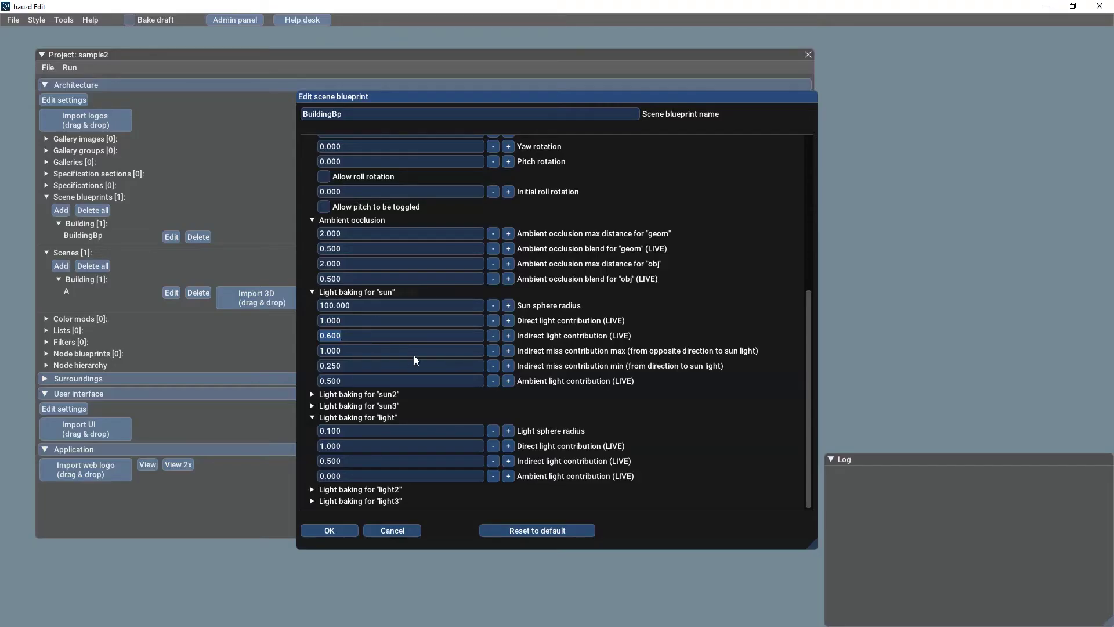
In the BuildingBp blueprint, set sun indirect light contribution to 0.3, sun ambient to 0.1 and direct contribution for "light" to 0.5.
{"action": "type", "text": "0.3"}
{"action": "key", "text": "Return"}
{"action": "left_click", "coordinate": [406, 381]}
{"action": "type", "text": "0.1"}
{"action": "key", "text": "Return"}
{"action": "left_click", "coordinate": [423, 444]}
{"action": "type", "text": "0.5"}
{"action": "key", "text": "Return"}
{"action": "left_click", "coordinate": [422, 460]}
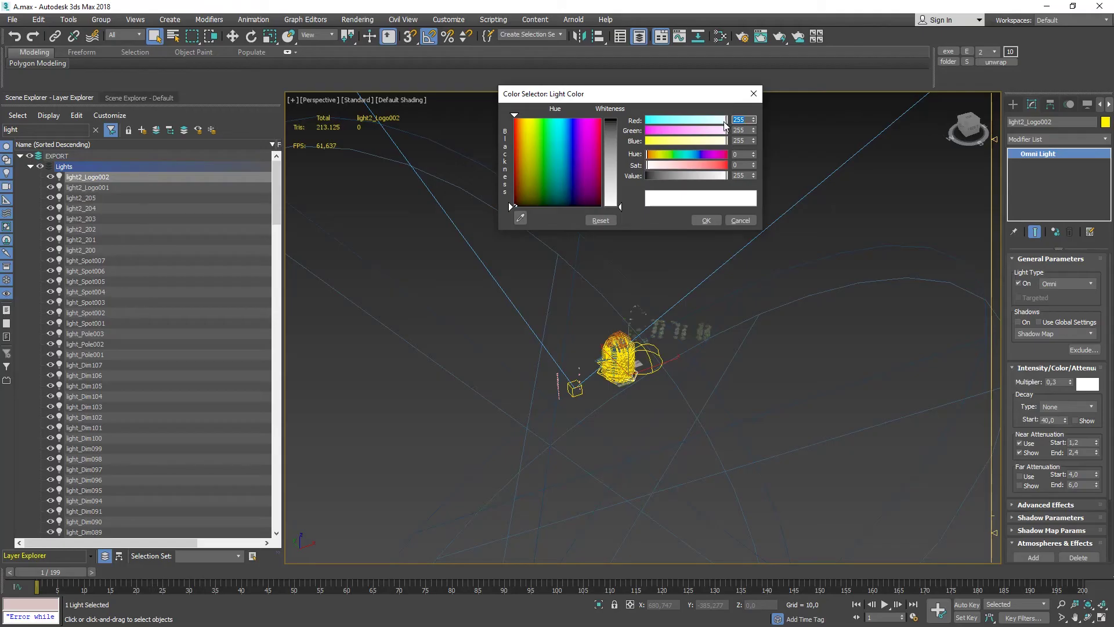
In 3ds Max, change light2_Logo002's colour to cyan (RGB 59, 253, 255) and open the colour of light2_205.
{"action": "left_click_drag", "start_coordinate": [725, 121], "coordinate": [673, 122]}
{"action": "left_click_drag", "start_coordinate": [700, 166], "coordinate": [708, 166]}
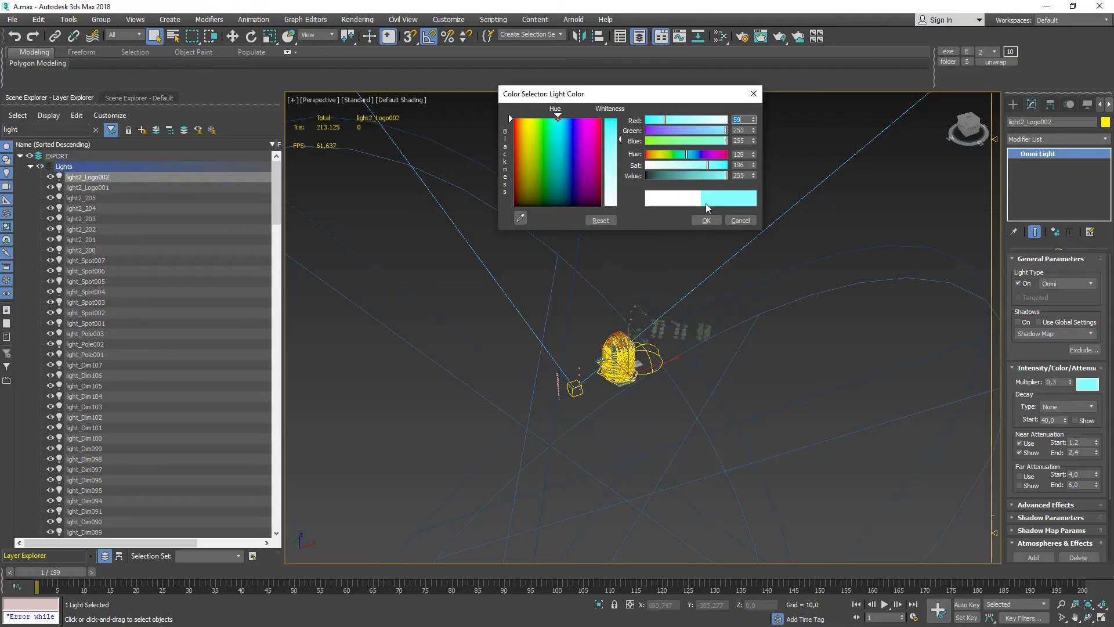
{"action": "left_click", "coordinate": [707, 221]}
{"action": "left_click", "coordinate": [87, 199]}
{"action": "left_click", "coordinate": [1087, 384]}
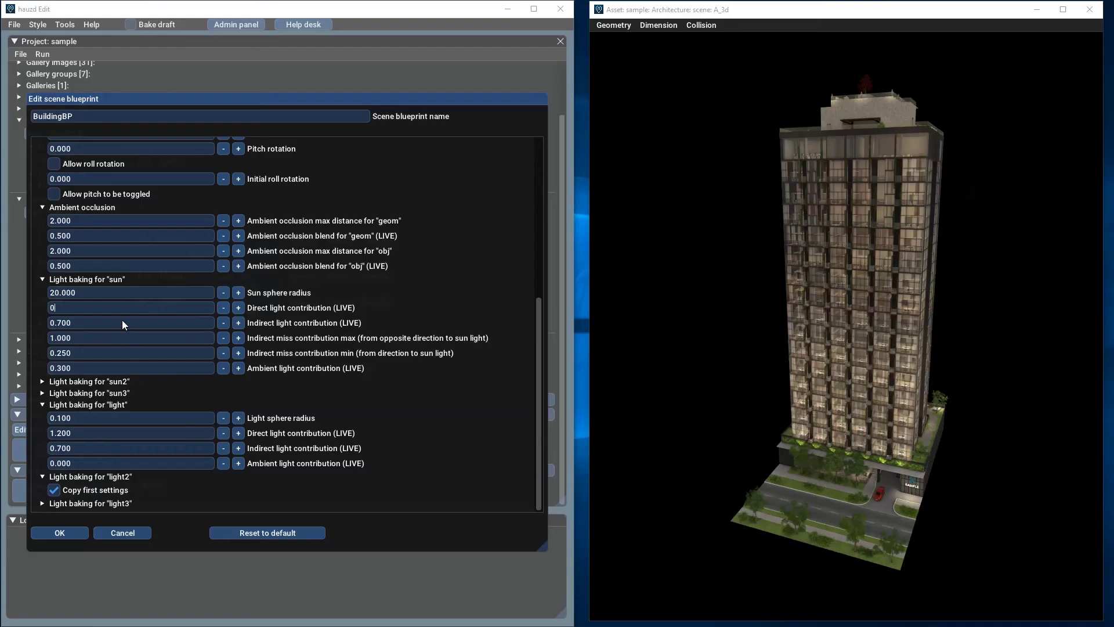
In hauzd Edit's BuildingBP blueprint, set the sun's direct light contribution to 0.8 and its indirect contribution to 1.
{"action": "left_click", "coordinate": [94, 307]}
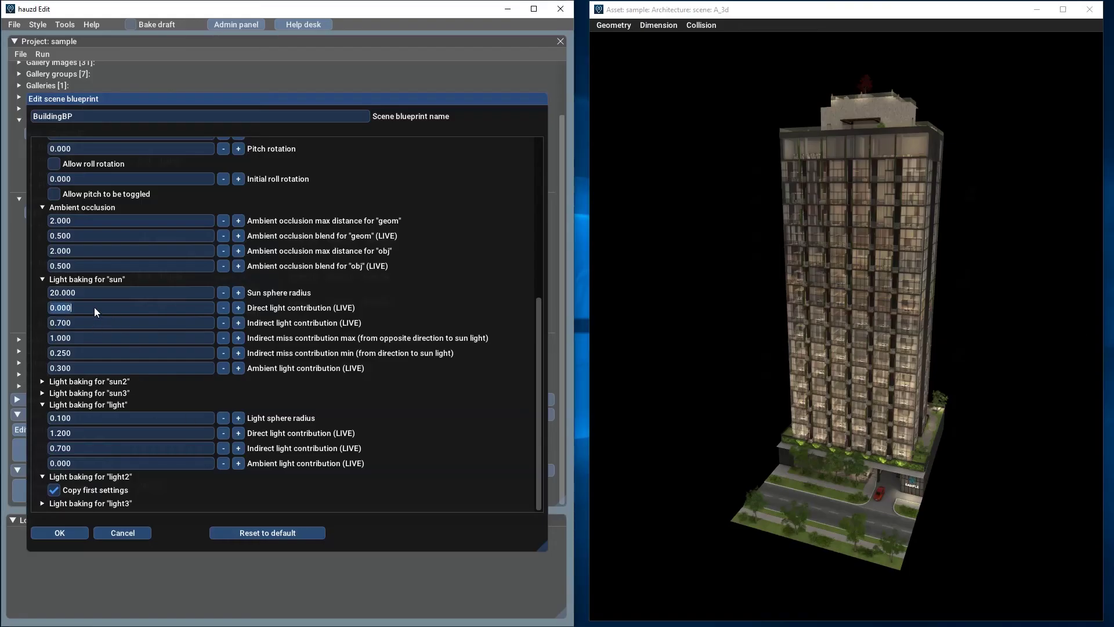
{"action": "type", "text": "1"}
{"action": "left_click", "coordinate": [85, 325]}
{"action": "type", "text": "1"}
{"action": "left_click", "coordinate": [89, 307]}
{"action": "type", "text": "0.8"}
Set the sun's ambient light contribution to 0.3, minimum indirect miss contribution to 0.1 and direct light contribution to 2.
{"action": "left_click", "coordinate": [81, 369]}
{"action": "type", "text": "1"}
{"action": "key", "text": "BackSpace"}
{"action": "type", "text": "0.3"}
{"action": "left_click", "coordinate": [129, 356]}
{"action": "type", "text": "0.1"}
{"action": "key", "text": "Return"}
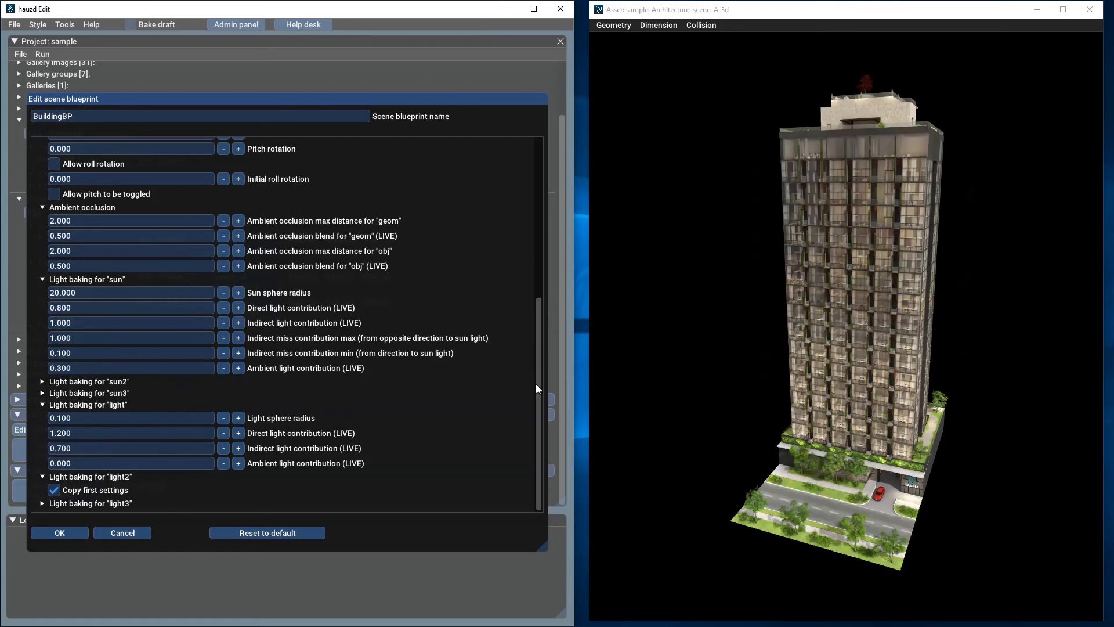
{"action": "type", "text": "2"}
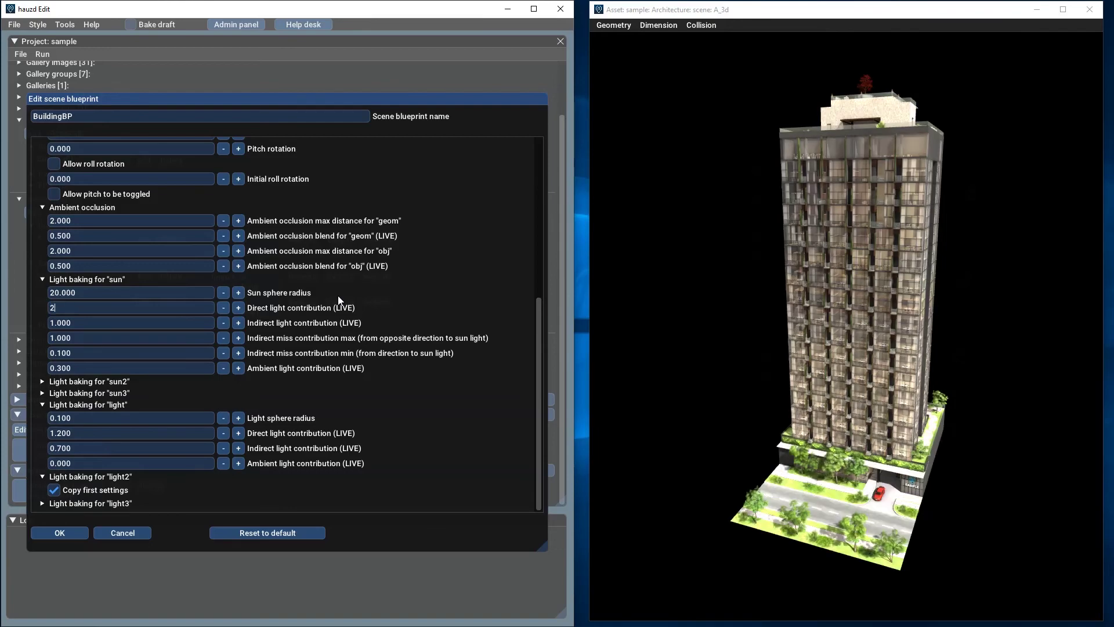
{"action": "left_click", "coordinate": [129, 307]}
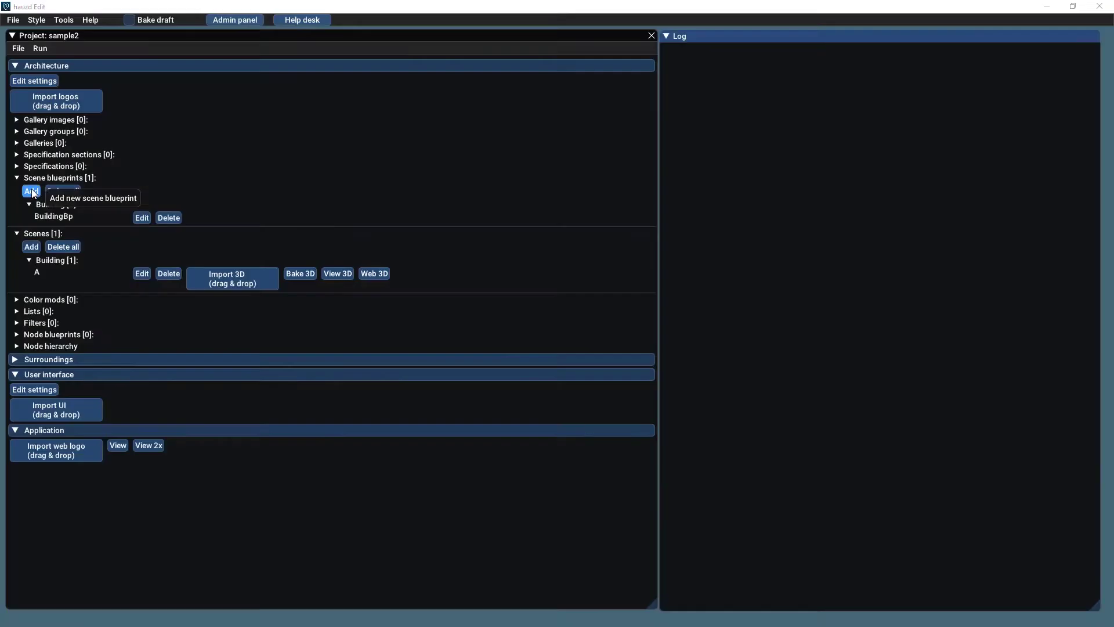
Add a Masterplan scene blueprint named MasterplanBp to the sample2 project.
{"action": "left_click", "coordinate": [31, 191]}
{"action": "left_click", "coordinate": [245, 114]}
{"action": "left_click", "coordinate": [245, 129]}
{"action": "left_click", "coordinate": [238, 130]}
{"action": "type", "text": "MasterplanBp"}
{"action": "key", "text": "Return"}
Add a second Building scene blueprint named BuildingBp2 with default settings.
{"action": "left_click", "coordinate": [32, 191]}
{"action": "left_click", "coordinate": [281, 114]}
{"action": "left_click", "coordinate": [255, 141]}
{"action": "left_click", "coordinate": [239, 126]}
{"action": "type", "text": "BuildingBp"}
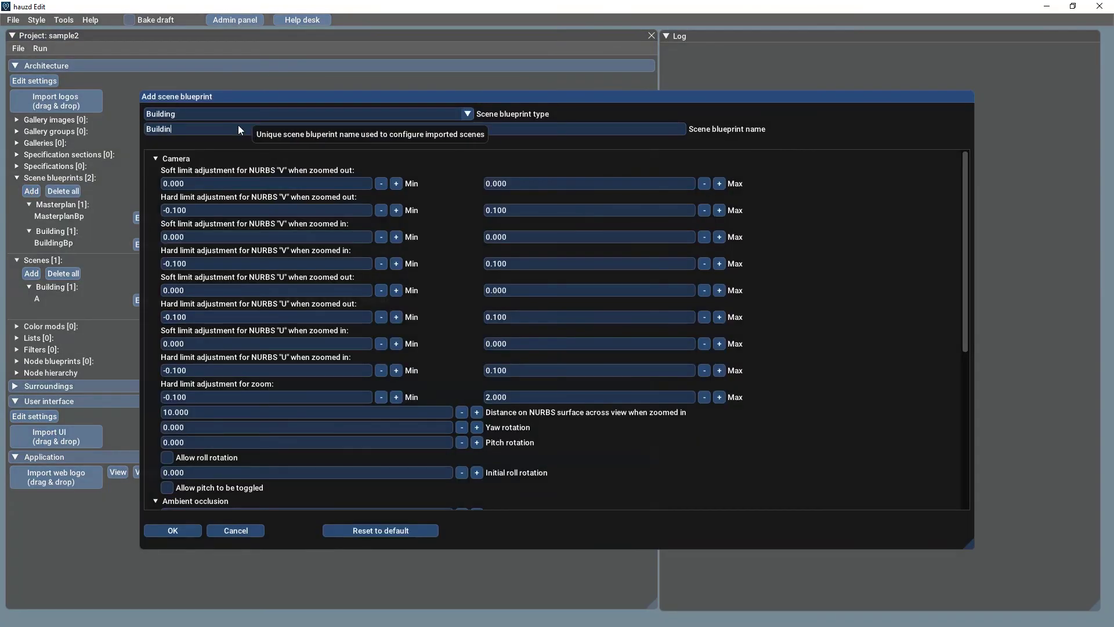
{"action": "type", "text": "2"}
{"action": "scroll", "coordinate": [180, 475], "scroll_direction": "down", "scroll_amount": 6}
{"action": "left_click", "coordinate": [176, 529]}
Add a scene blueprint named KeyplanBp with default settings.
{"action": "left_click", "coordinate": [31, 191]}
{"action": "left_click", "coordinate": [218, 114]}
{"action": "left_click", "coordinate": [200, 164]}
{"action": "left_click", "coordinate": [194, 128]}
{"action": "type", "text": "KeyplanBp"}
{"action": "left_click", "coordinate": [172, 529]}
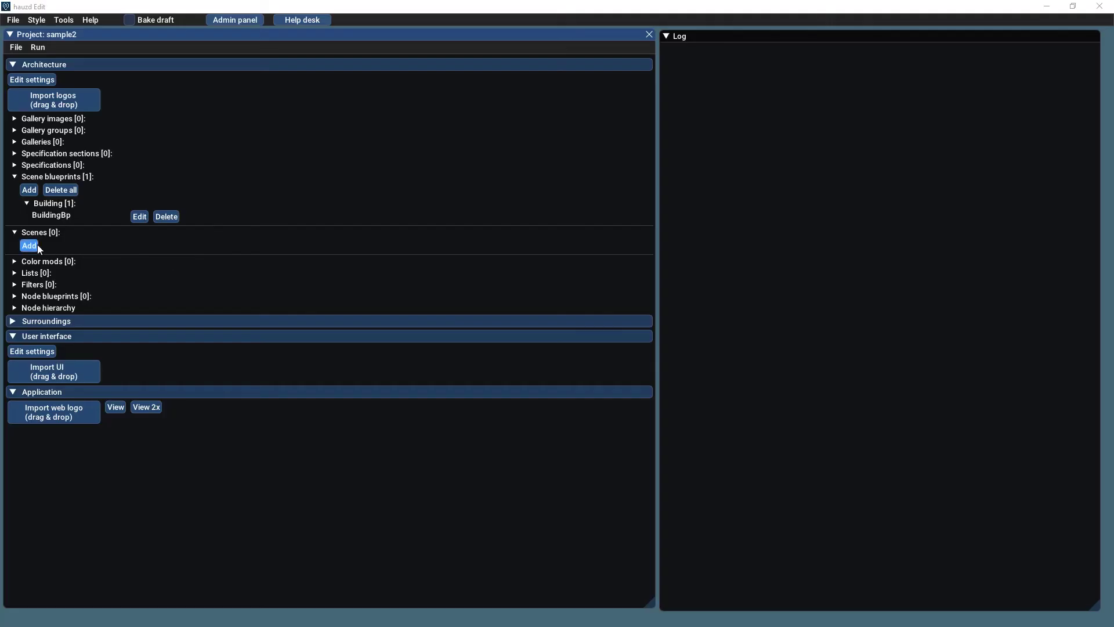
Add a Building scene named A, matching its model file's name, with the BuildingBp blueprint, and import its 3D model.
{"action": "left_click", "coordinate": [35, 246]}
{"action": "left_click", "coordinate": [480, 293]}
{"action": "left_click", "coordinate": [479, 317]}
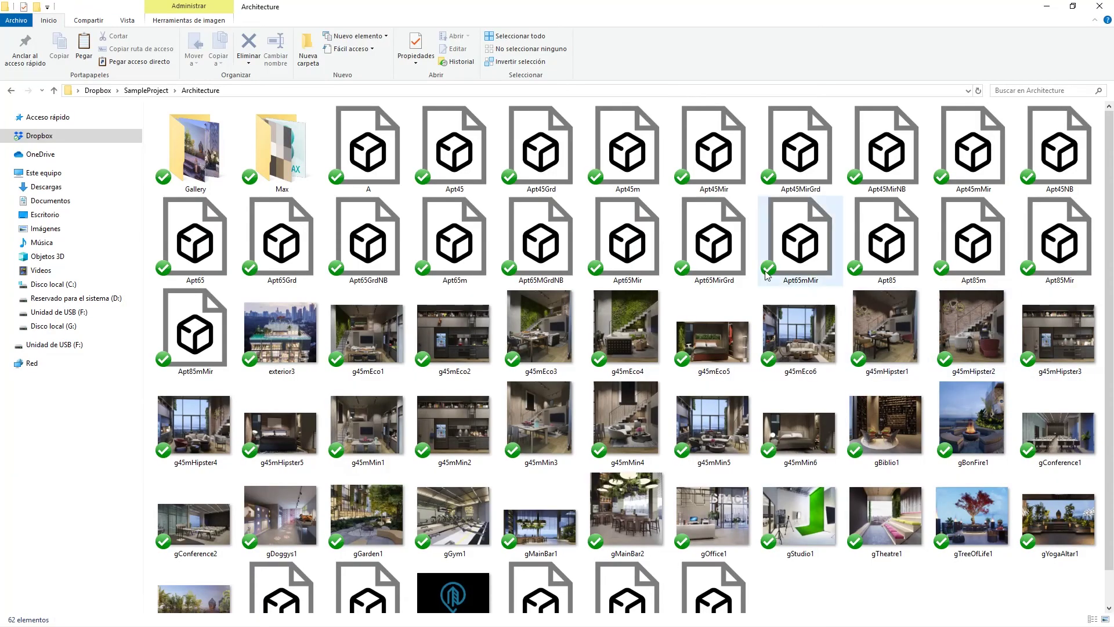
{"action": "left_click", "coordinate": [372, 172]}
{"action": "left_click", "coordinate": [1046, 6]}
{"action": "left_click", "coordinate": [554, 307]}
{"action": "type", "text": "A"}
{"action": "left_click", "coordinate": [516, 334]}
{"action": "left_click", "coordinate": [521, 349]}
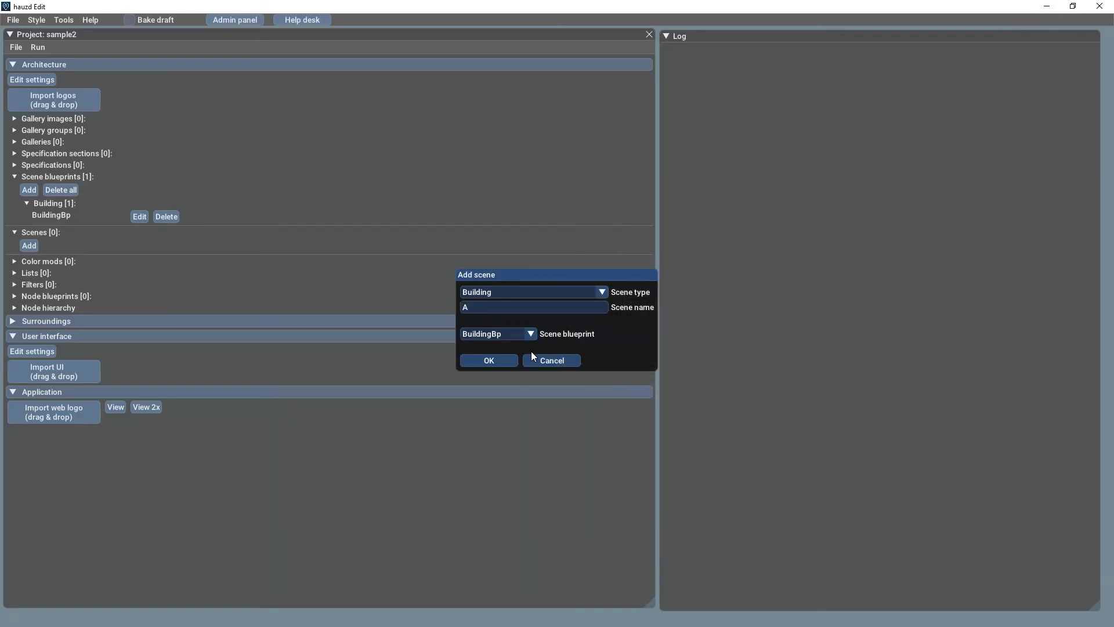
{"action": "left_click", "coordinate": [488, 363]}
{"action": "left_click", "coordinate": [246, 279]}
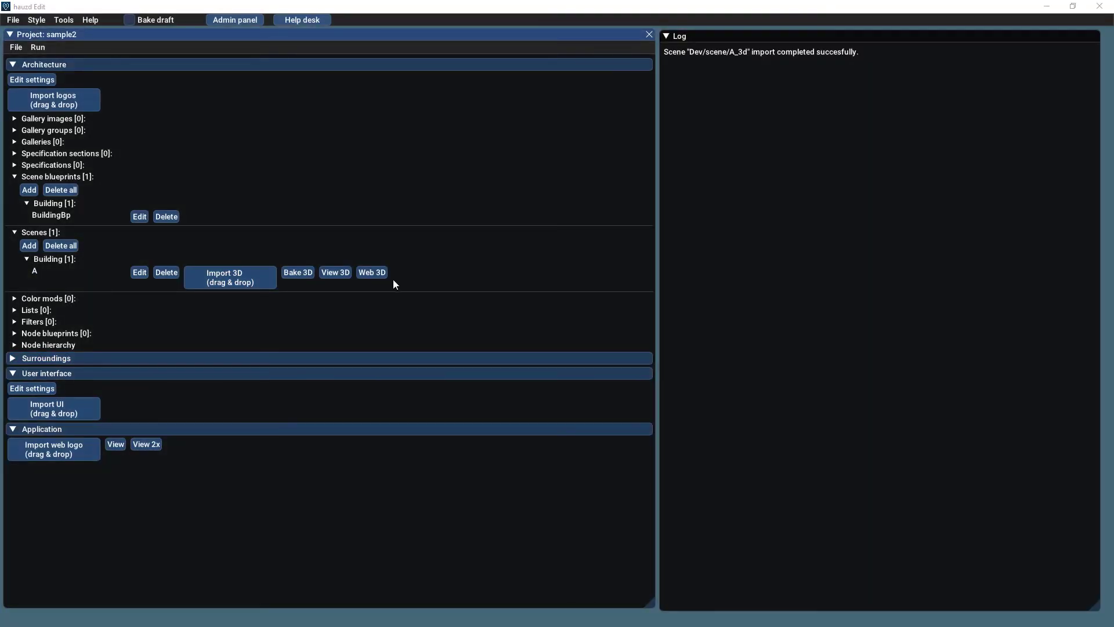
View the imported 3D model of building scene A.
{"action": "left_click", "coordinate": [336, 273]}
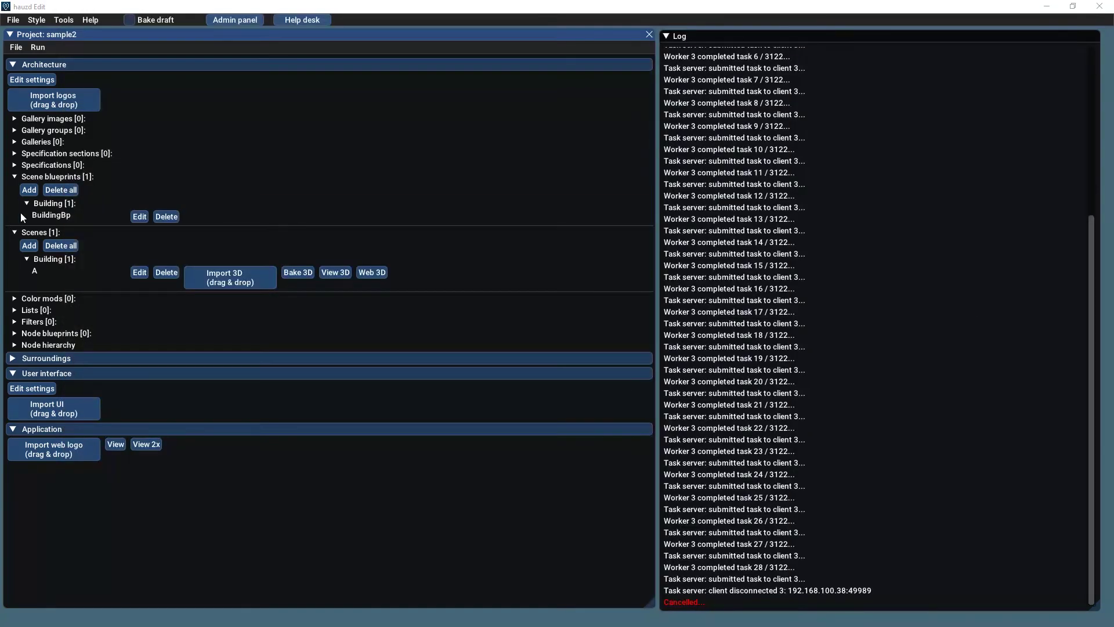
Add a Keyplan scene blueprint named KeyplanBp and a Floor scene blueprint named FloorBp, both with the prefilled settings.
{"action": "left_click", "coordinate": [29, 190]}
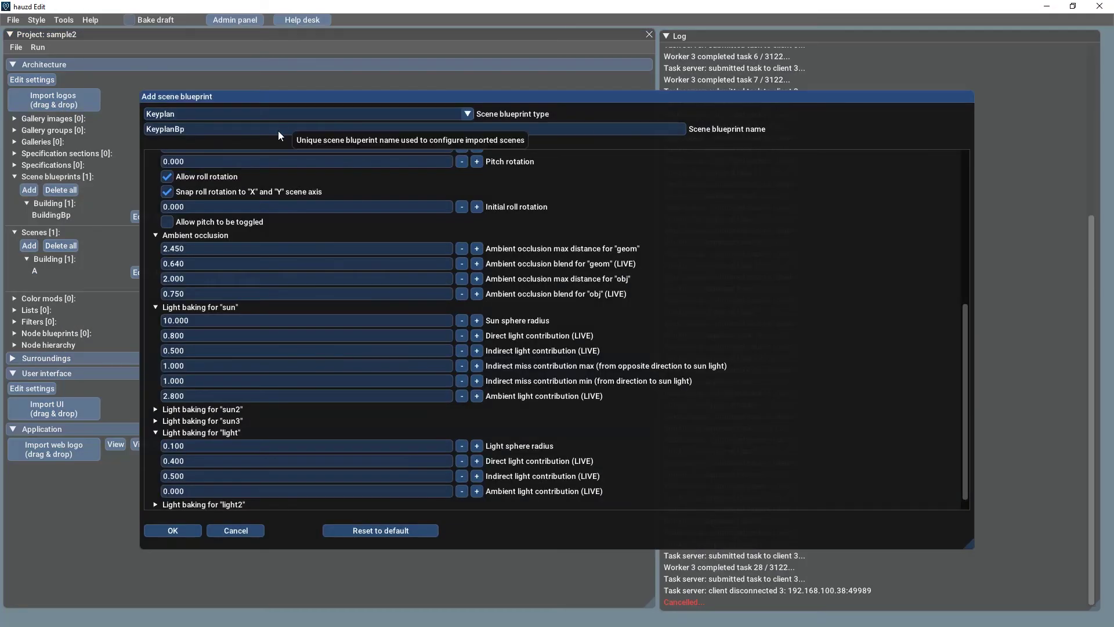
{"action": "left_click", "coordinate": [185, 530]}
{"action": "left_click", "coordinate": [36, 187]}
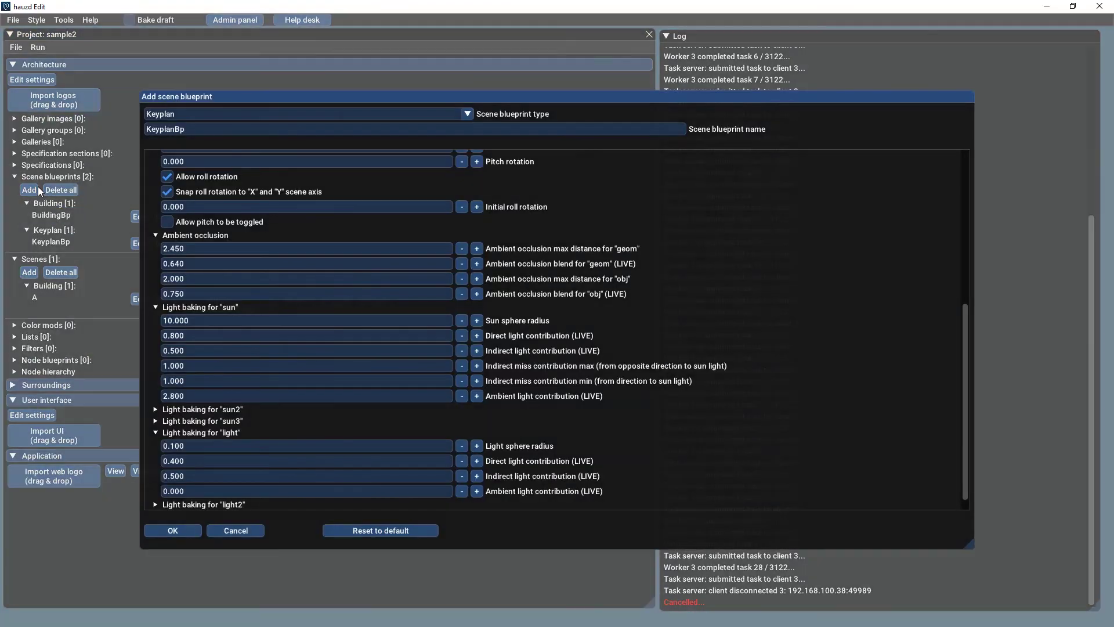
{"action": "left_click", "coordinate": [216, 114]}
{"action": "left_click", "coordinate": [209, 158]}
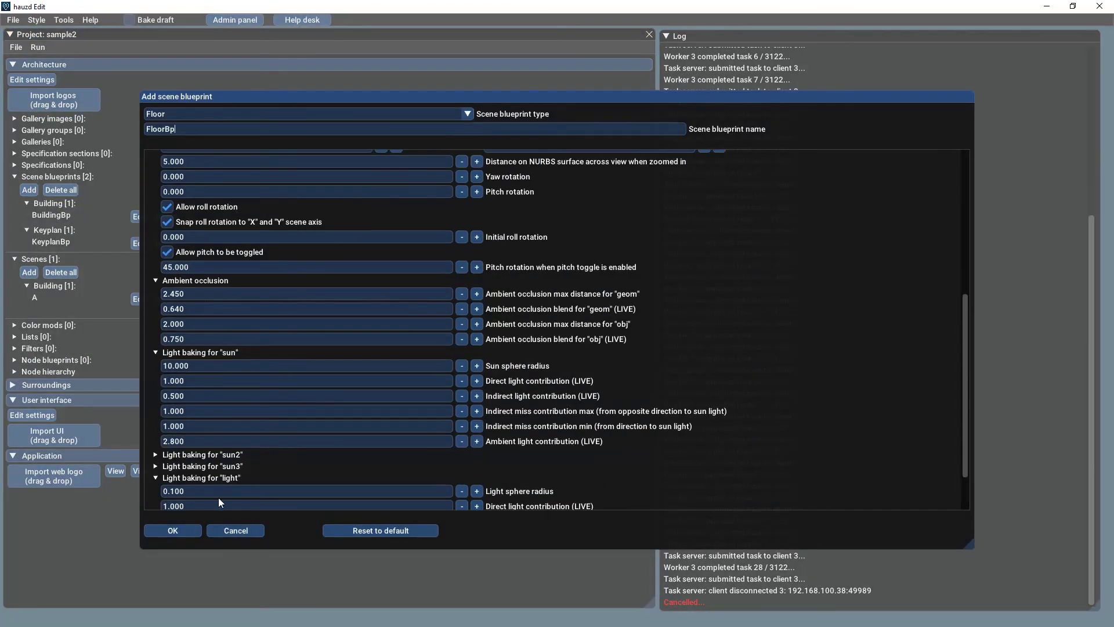
{"action": "left_click", "coordinate": [182, 534]}
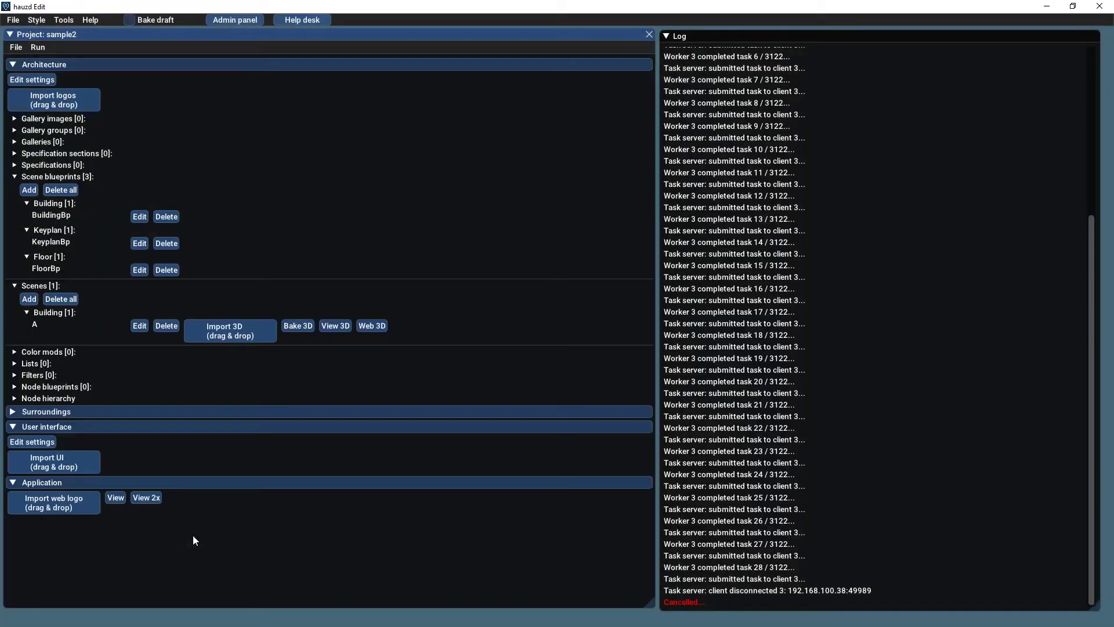
Start a new scene of type Keyplan and copy the name of the Keyplan1 model file from the Architecture folder.
{"action": "left_click", "coordinate": [29, 299]}
{"action": "left_click", "coordinate": [493, 292]}
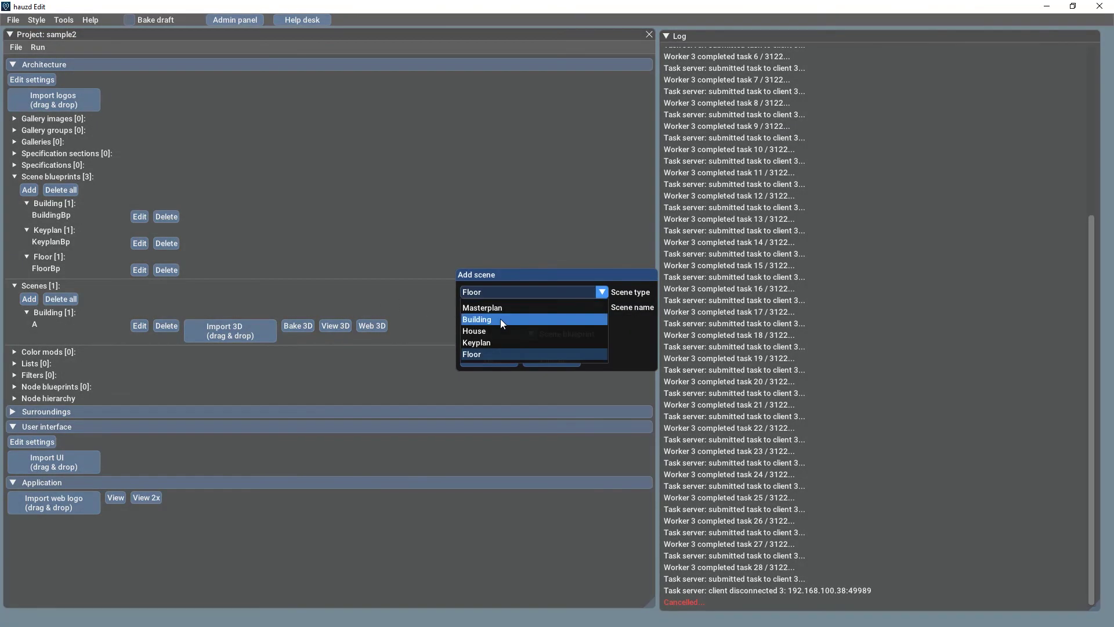
{"action": "left_click", "coordinate": [500, 342]}
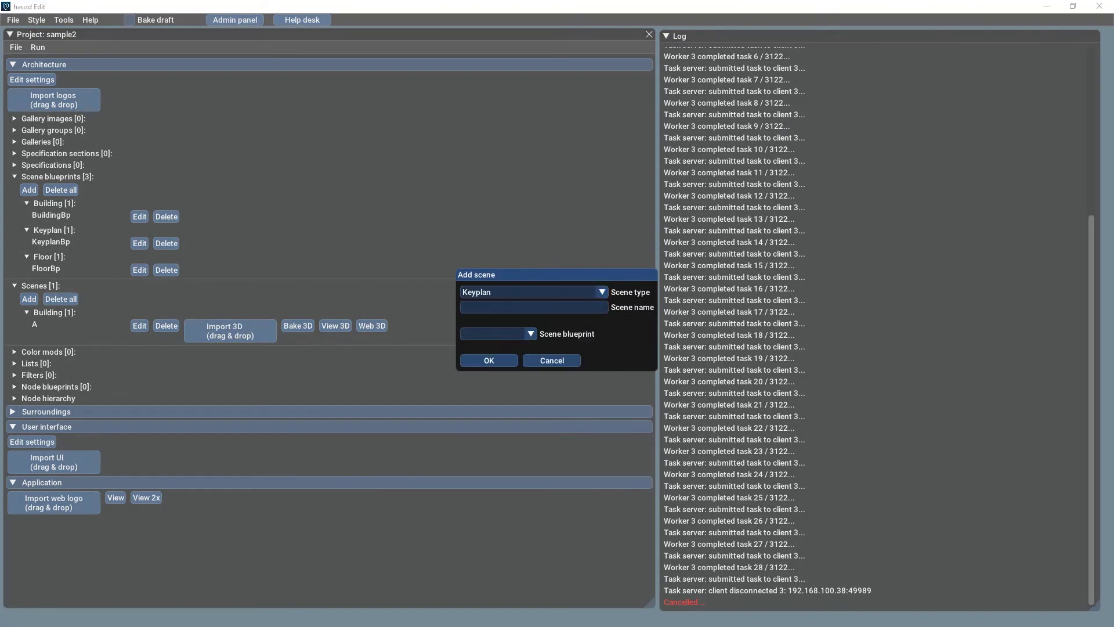
{"action": "key", "text": "alt+Tab"}
{"action": "double_click", "coordinate": [680, 151]}
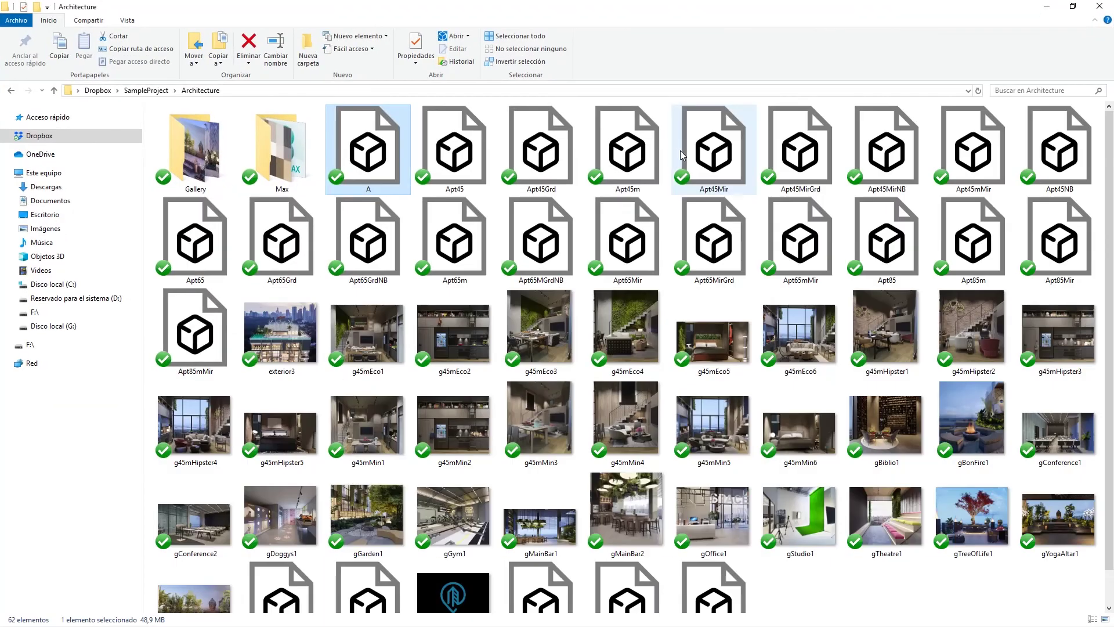
{"action": "left_click", "coordinate": [962, 220]}
{"action": "left_click", "coordinate": [986, 158]}
{"action": "left_click", "coordinate": [945, 587]}
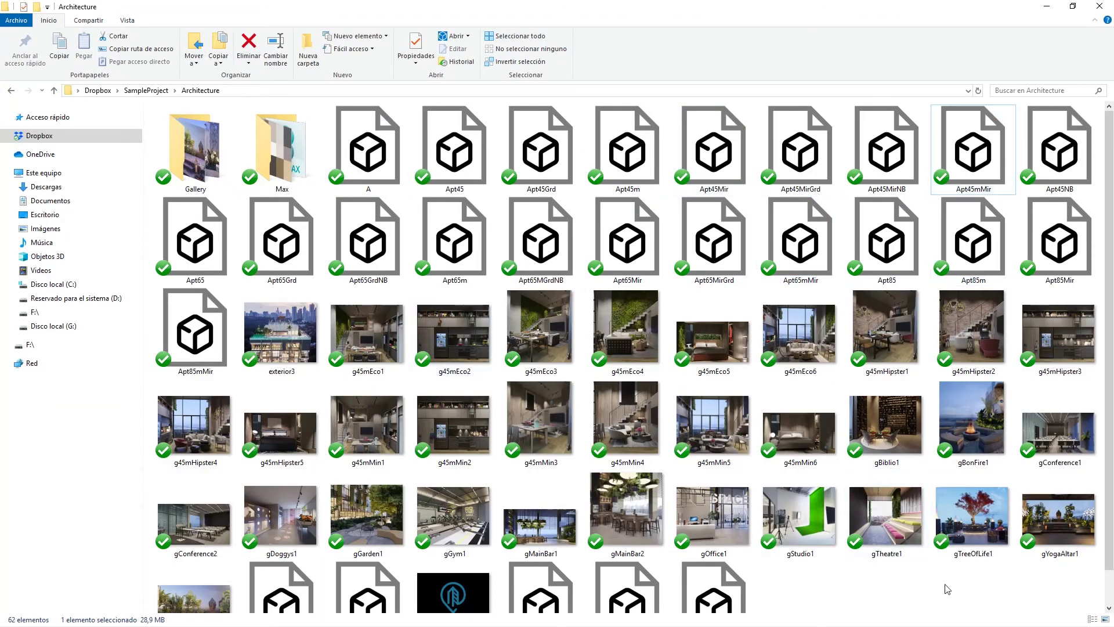
{"action": "scroll", "coordinate": [945, 587], "scroll_direction": "down", "scroll_amount": 1}
{"action": "right_click", "coordinate": [282, 561]}
{"action": "left_click", "coordinate": [307, 537]}
{"action": "key", "text": "ctrl+c"}
{"action": "left_click", "coordinate": [1046, 6]}
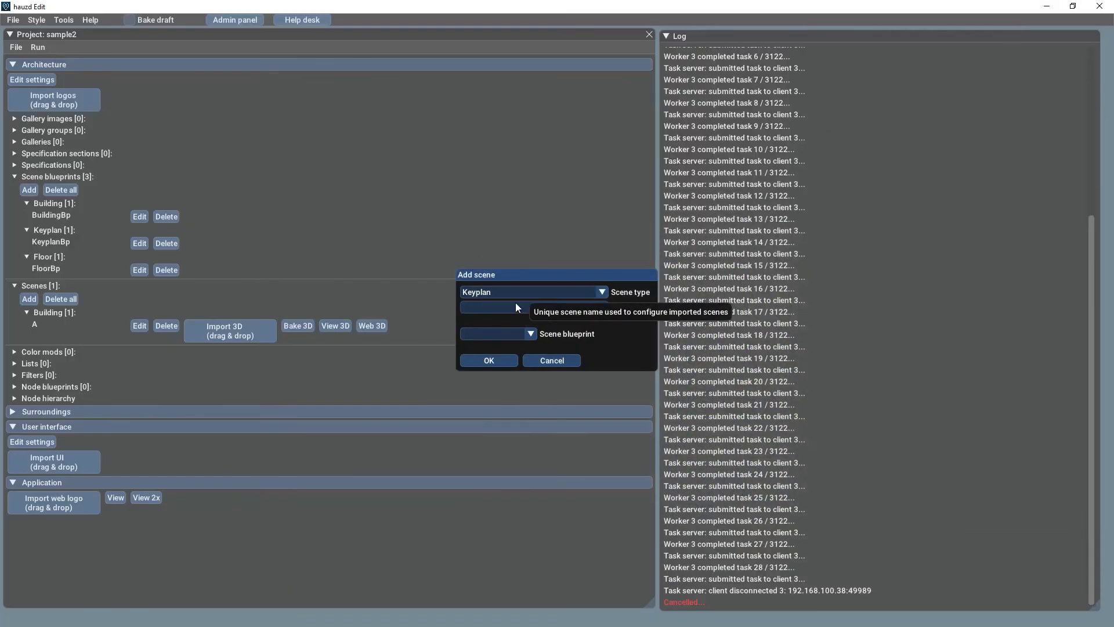
Name the new Keyplan scene Keyplan1, assign the KeyplanBp blueprint and add it to the project.
{"action": "left_click", "coordinate": [515, 304]}
{"action": "key", "text": "ctrl+v"}
{"action": "left_click", "coordinate": [512, 333]}
{"action": "left_click", "coordinate": [506, 350]}
{"action": "left_click", "coordinate": [489, 361]}
Start another new scene and copy the name of the Apt45 model file from the Architecture folder.
{"action": "left_click", "coordinate": [29, 299]}
{"action": "key", "text": "alt+Tab"}
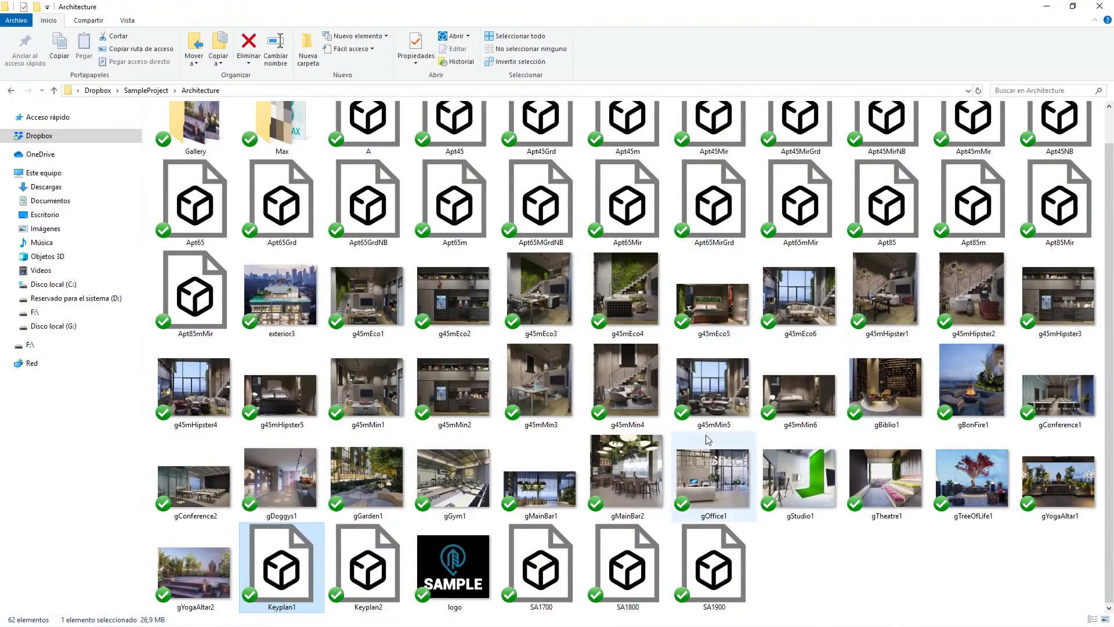
{"action": "scroll", "coordinate": [626, 232], "scroll_direction": "up", "scroll_amount": 2}
{"action": "left_click", "coordinate": [626, 177]}
{"action": "left_click", "coordinate": [477, 167]}
{"action": "right_click", "coordinate": [476, 167]}
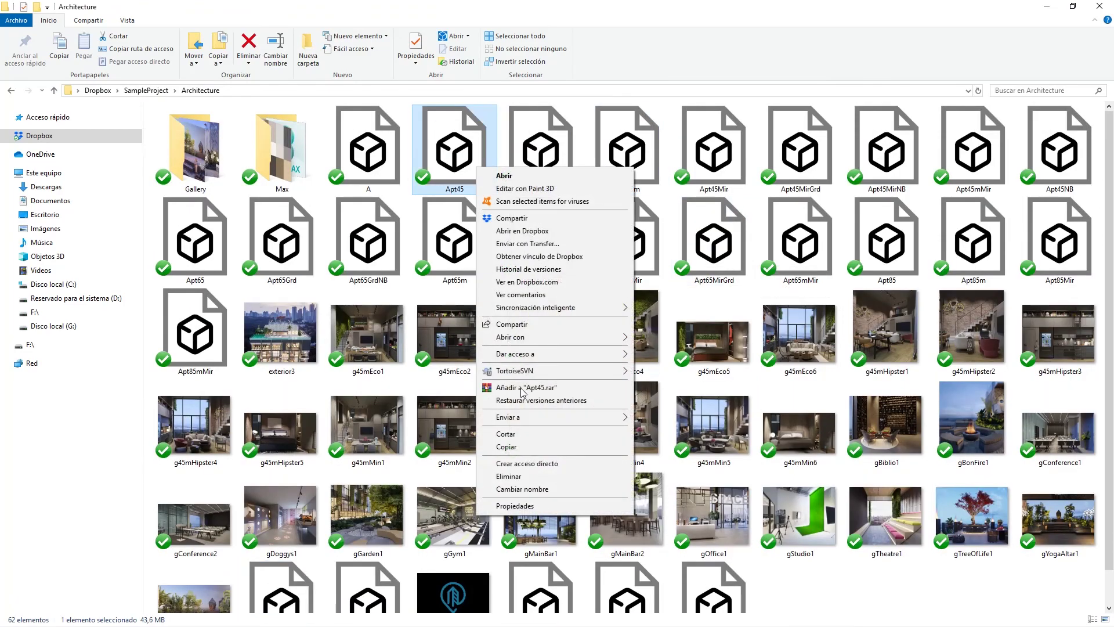
{"action": "left_click", "coordinate": [533, 492]}
{"action": "key", "text": "ctrl+c"}
{"action": "key", "text": "alt+Tab"}
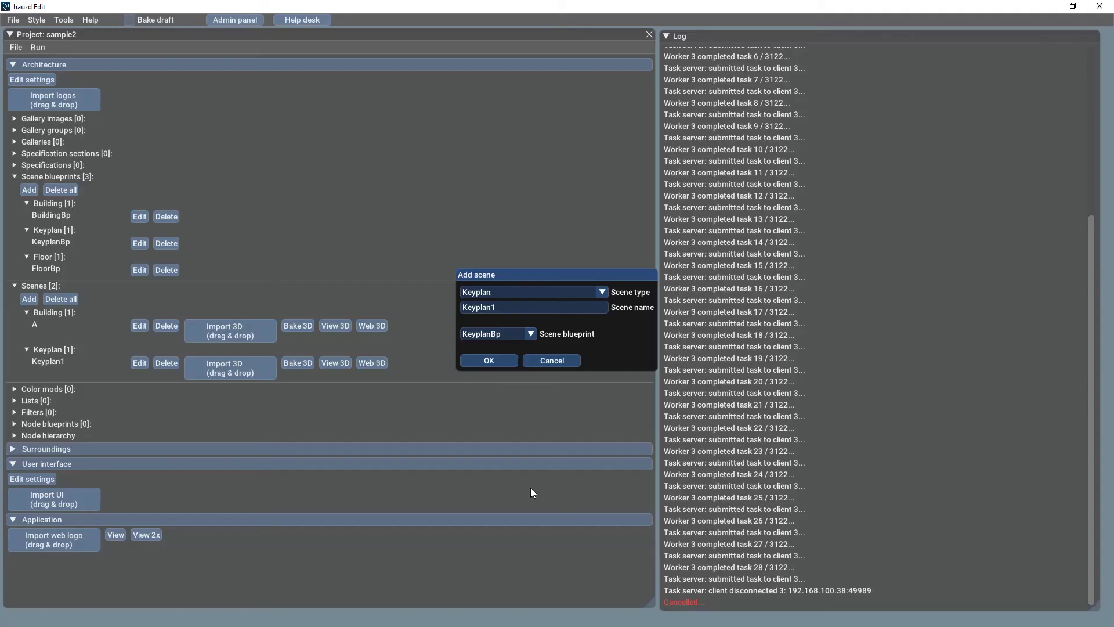
Add the scene as type Floor, named Apt45, with the FloorBp blueprint.
{"action": "left_click", "coordinate": [503, 360]}
{"action": "left_click", "coordinate": [530, 332]}
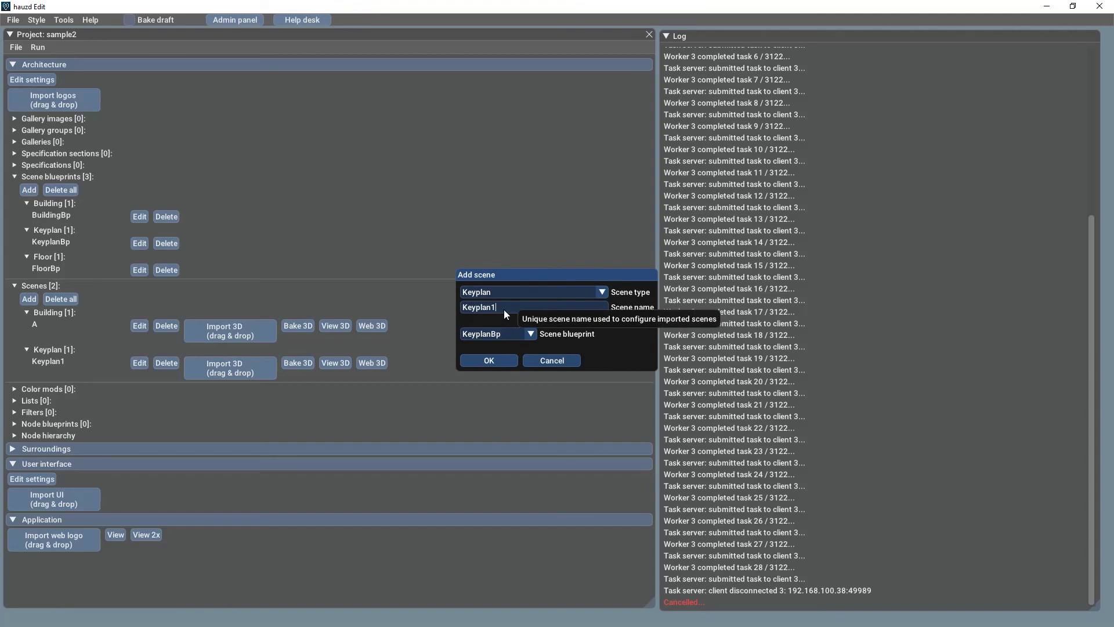
{"action": "left_click", "coordinate": [511, 290]}
{"action": "left_click", "coordinate": [501, 354]}
{"action": "left_click", "coordinate": [514, 306]}
{"action": "key", "text": "ctrl+v"}
{"action": "left_click", "coordinate": [514, 336]}
{"action": "left_click", "coordinate": [508, 350]}
{"action": "left_click", "coordinate": [502, 361]}
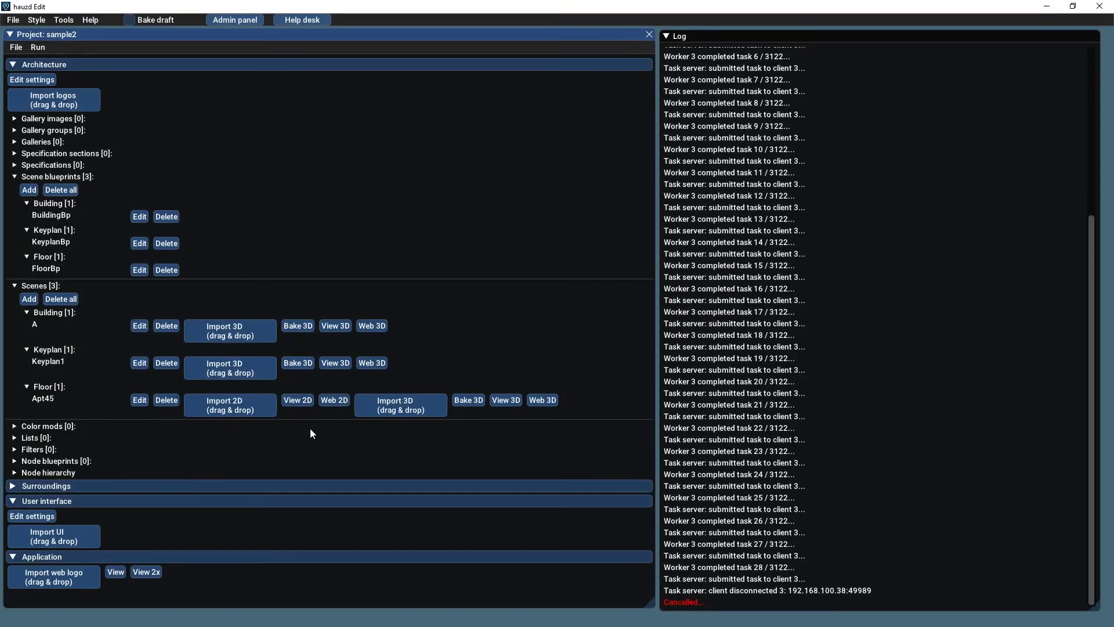
Import the 3D model for the Apt45 floor scene.
{"action": "left_click", "coordinate": [411, 401]}
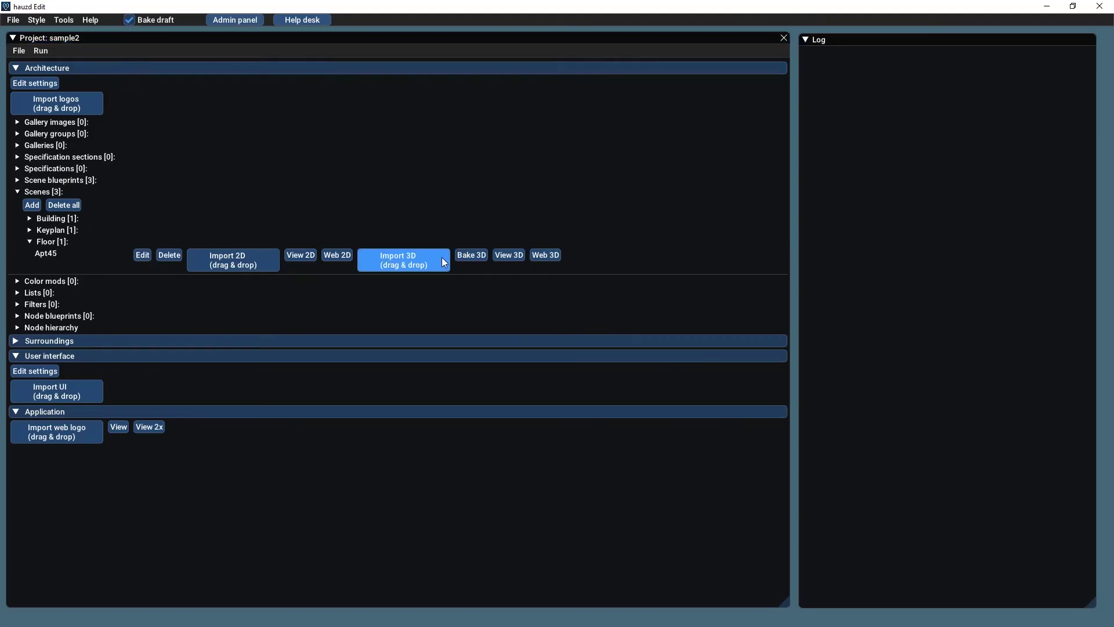
{"action": "left_click", "coordinate": [441, 256]}
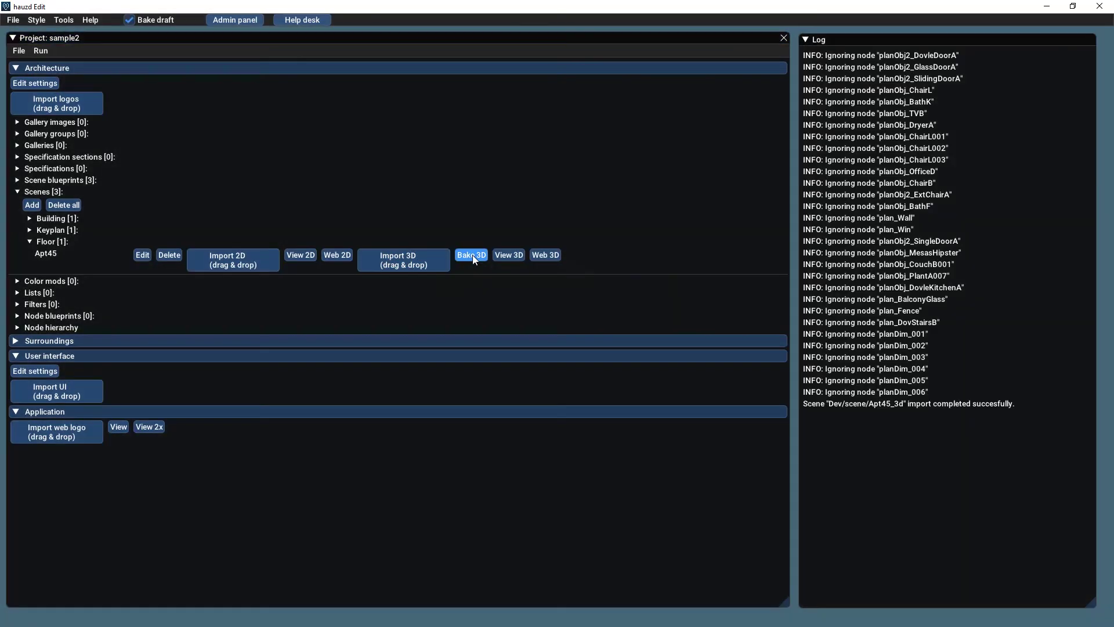
Bake the lighting of the Apt45 scene and open its web 3D view.
{"action": "left_click", "coordinate": [472, 255]}
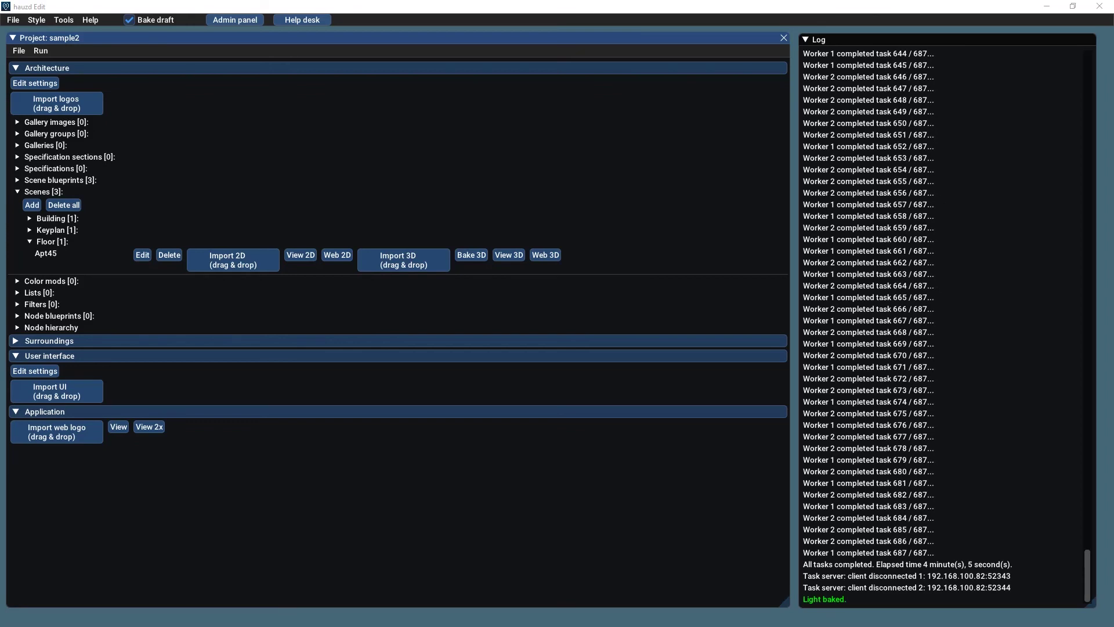
{"action": "left_click", "coordinate": [539, 253]}
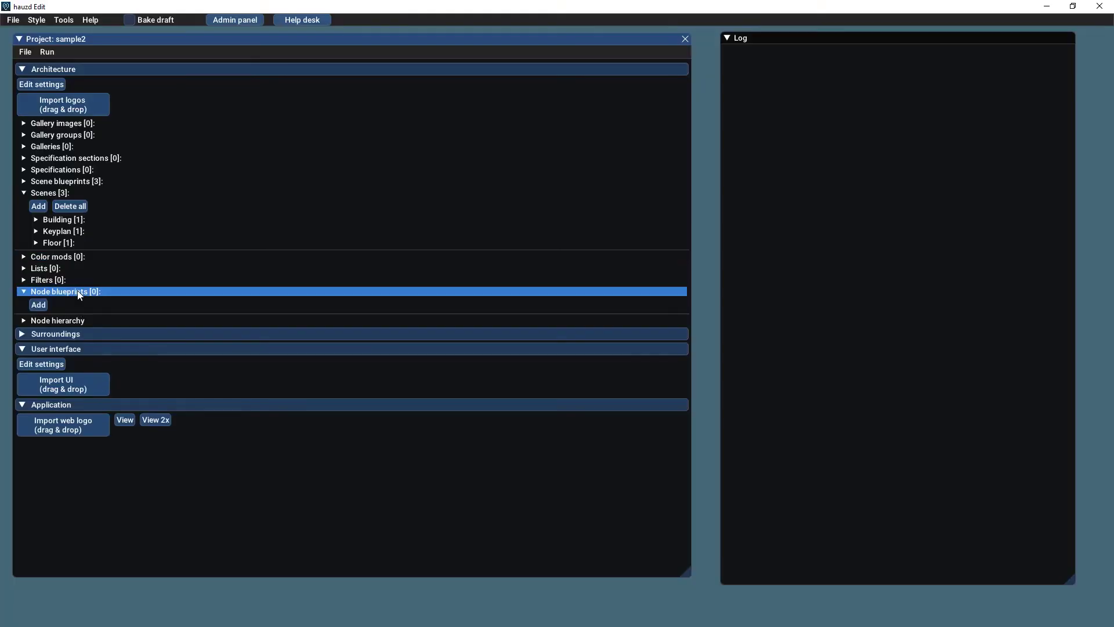
Add a Building node blueprint named A with a first option also named A.
{"action": "left_click", "coordinate": [65, 319]}
{"action": "left_click", "coordinate": [44, 304]}
{"action": "left_click", "coordinate": [165, 114]}
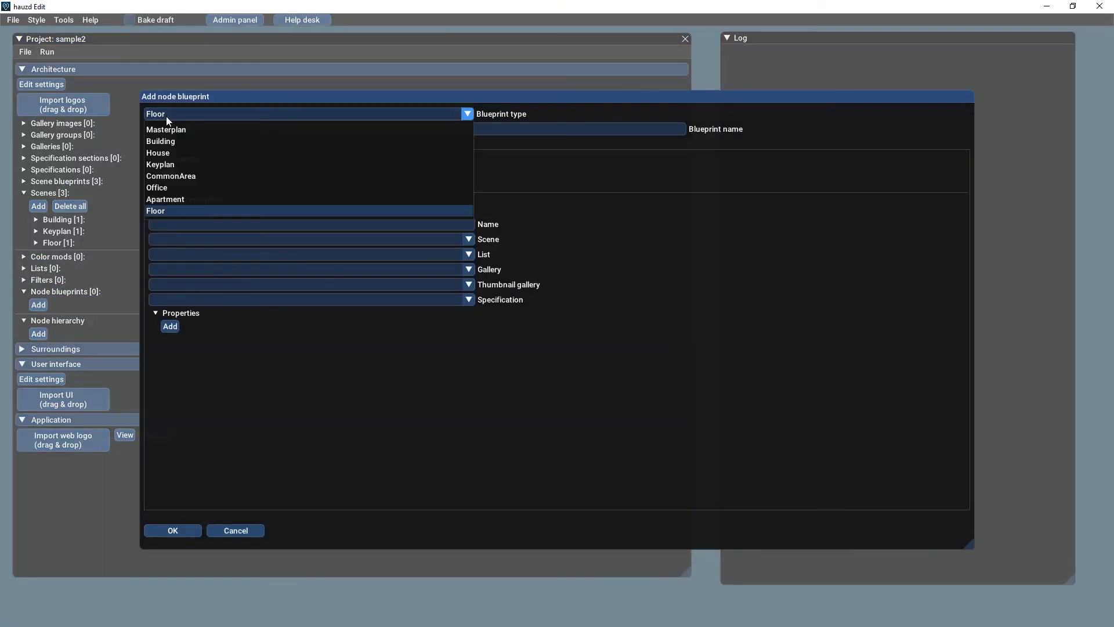
{"action": "left_click", "coordinate": [166, 141]}
{"action": "left_click", "coordinate": [177, 227]}
{"action": "left_click", "coordinate": [196, 532]}
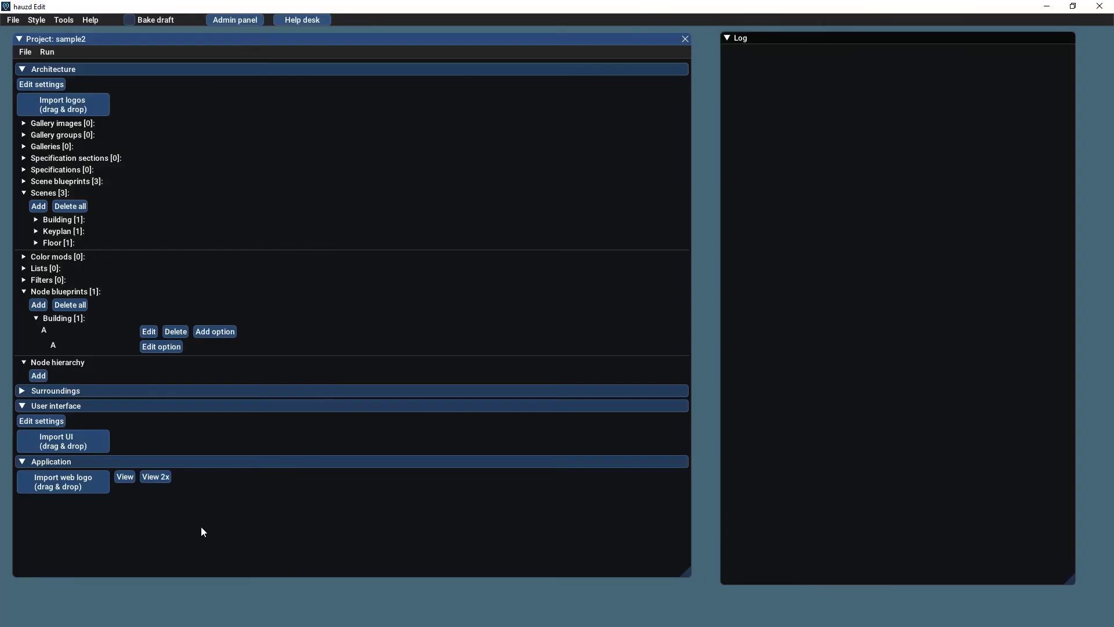
Add a Keyplan node blueprint named Keyplan1, with a first option named Keyplan1 that uses the Keyplan1 scene.
{"action": "left_click", "coordinate": [39, 304]}
{"action": "left_click", "coordinate": [220, 114]}
{"action": "left_click", "coordinate": [218, 130]}
{"action": "left_click", "coordinate": [207, 128]}
{"action": "type", "text": "Keyplan1"}
{"action": "left_click", "coordinate": [217, 197]}
{"action": "type", "text": "Keyplan1"}
{"action": "left_click", "coordinate": [221, 211]}
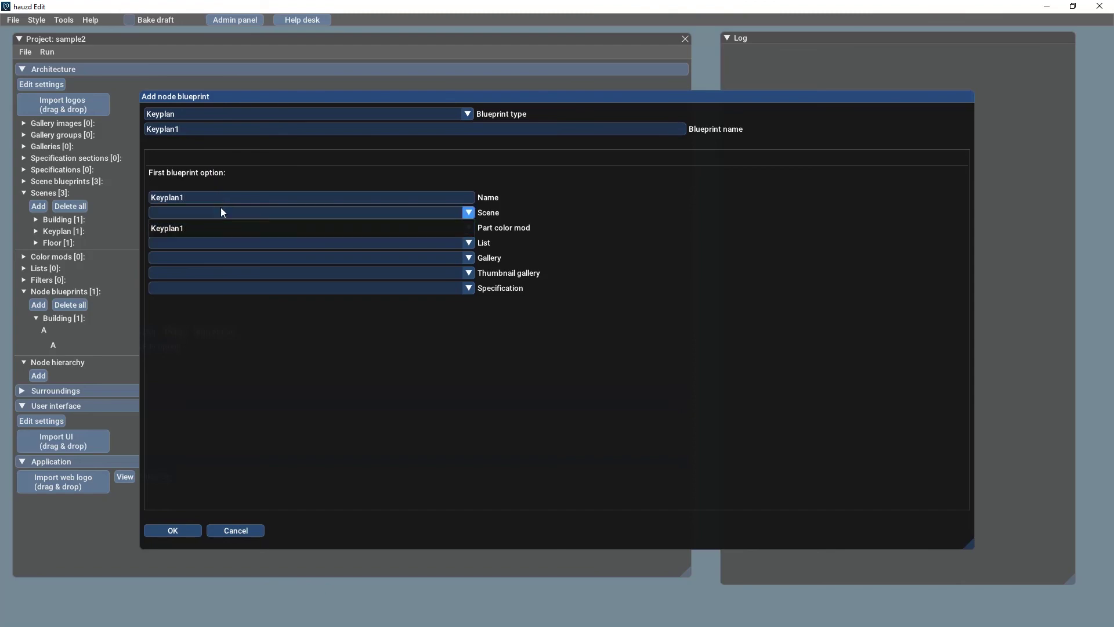
{"action": "left_click", "coordinate": [221, 227]}
{"action": "left_click", "coordinate": [177, 530]}
Start an Apartment node blueprint named Apto45 and add the Interior area in square meters property to it.
{"action": "left_click", "coordinate": [38, 305]}
{"action": "left_click", "coordinate": [211, 113]}
{"action": "left_click", "coordinate": [192, 201]}
{"action": "left_click", "coordinate": [206, 128]}
{"action": "type", "text": "Apto45"}
{"action": "left_click", "coordinate": [170, 172]}
{"action": "left_click", "coordinate": [505, 319]}
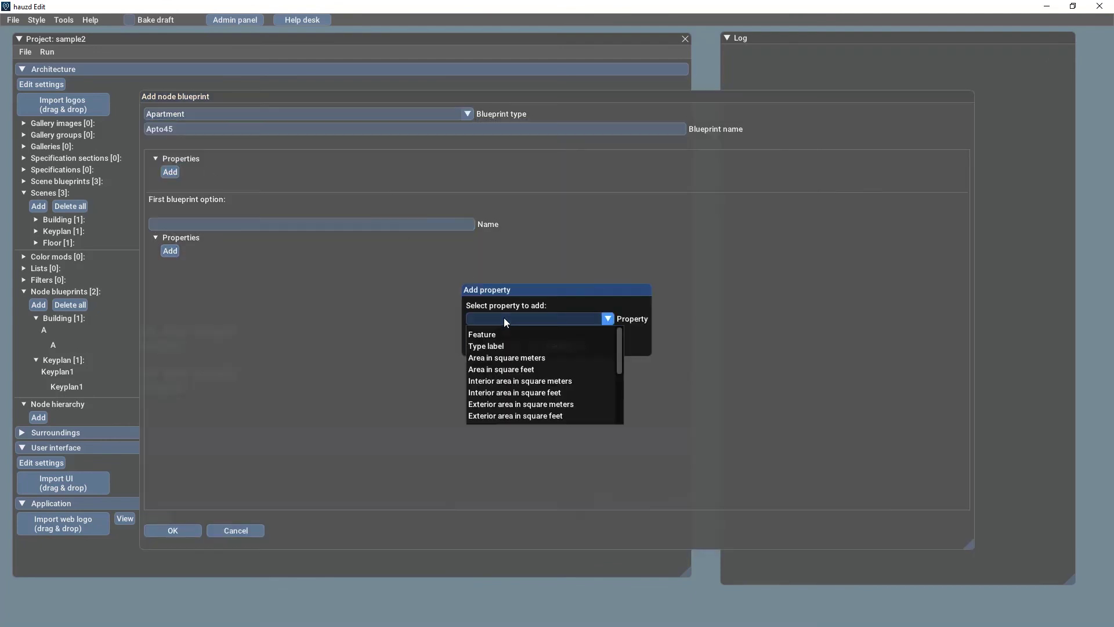
{"action": "left_click", "coordinate": [520, 381]}
{"action": "left_click", "coordinate": [495, 346]}
{"action": "left_click", "coordinate": [503, 319]}
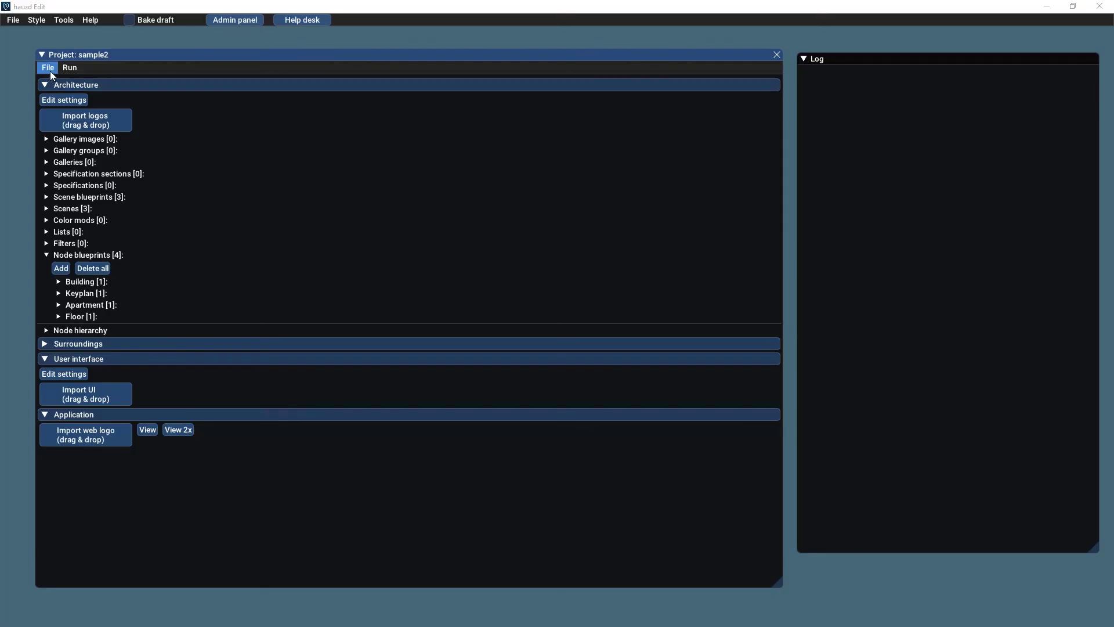
Save the local changes of the sample2 project to the cloud.
{"action": "left_click", "coordinate": [48, 68]}
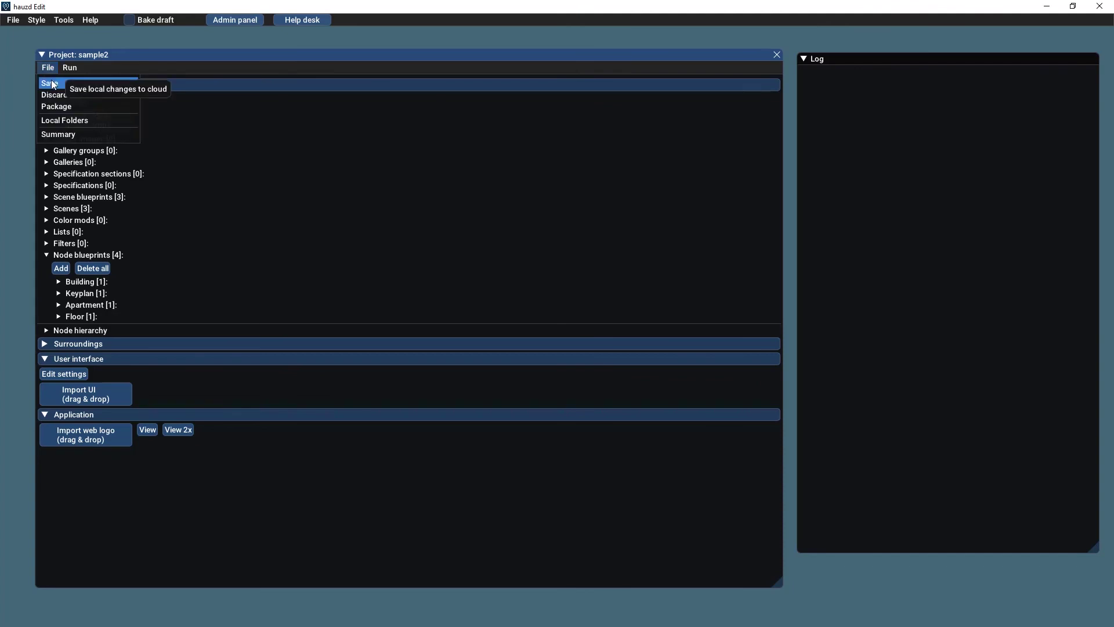
{"action": "left_click", "coordinate": [51, 83]}
{"action": "left_click", "coordinate": [191, 555]}
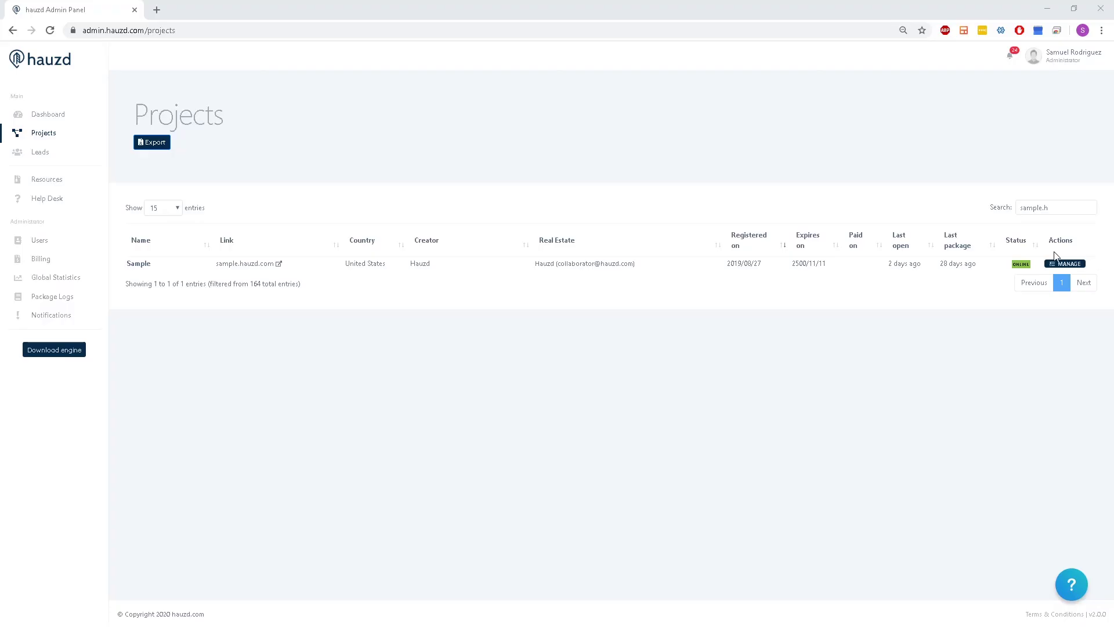
In the hauzd Admin Panel, manage the Sample project and open apt45 under Dev > HierarchyType in its advanced data.
{"action": "left_click", "coordinate": [1060, 261]}
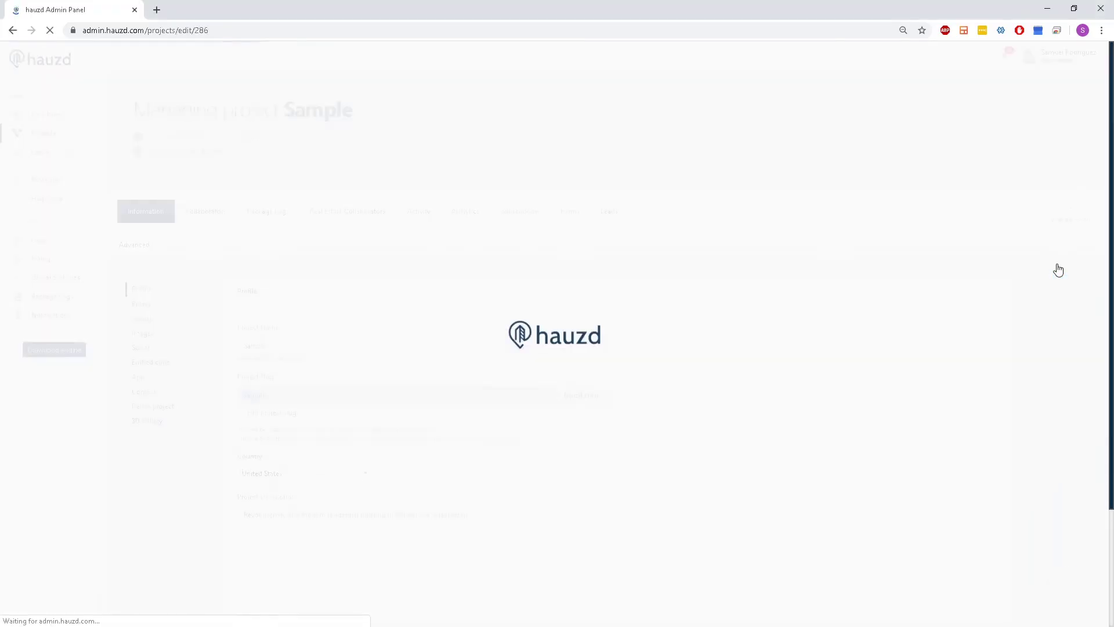
{"action": "left_click", "coordinate": [170, 246]}
{"action": "left_click", "coordinate": [139, 359]}
{"action": "left_click", "coordinate": [150, 385]}
{"action": "left_click", "coordinate": [187, 423]}
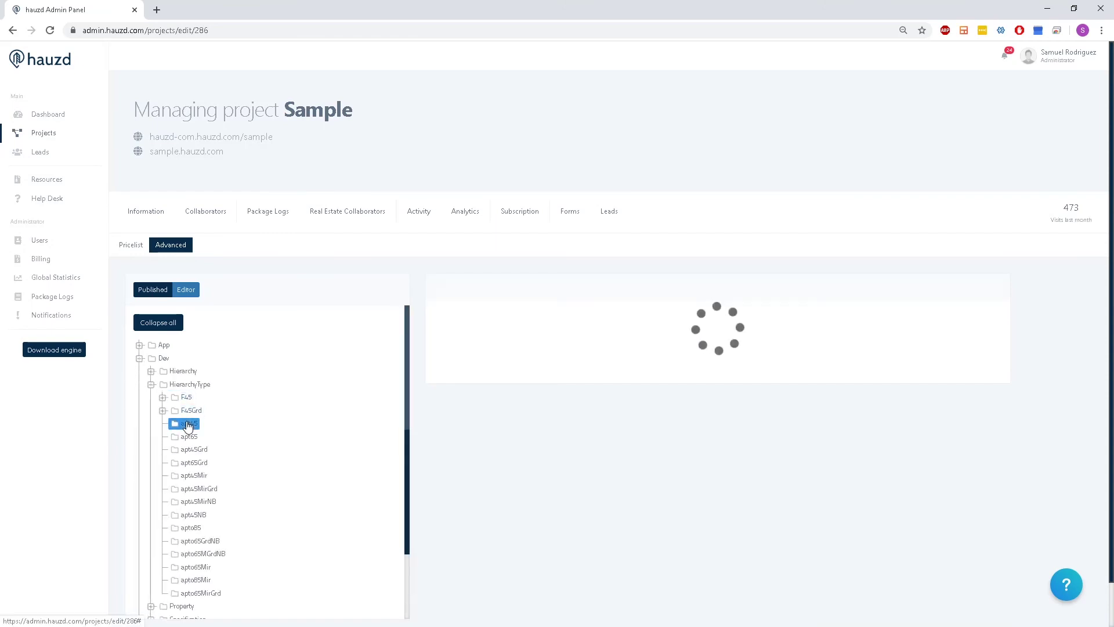
Set the areaSqm value of apt45 to 45 and save the changes.
{"action": "scroll", "coordinate": [470, 243], "scroll_direction": "down", "scroll_amount": 2}
{"action": "left_click", "coordinate": [469, 243]}
{"action": "key", "text": "BackSpace"}
{"action": "key", "text": "Tab"}
{"action": "key", "text": "Tab"}
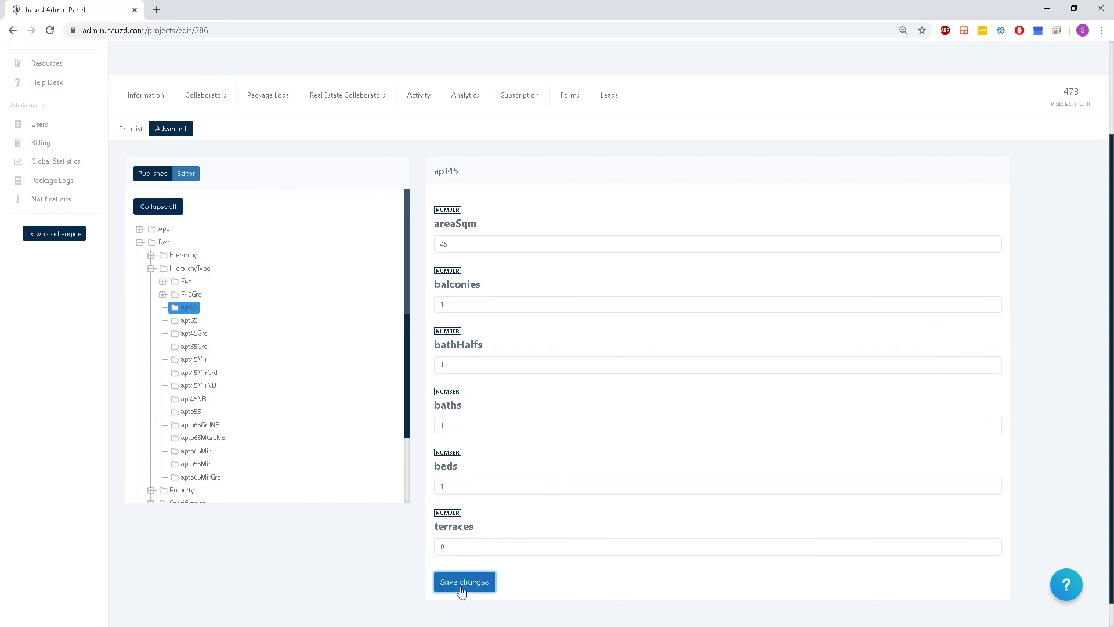
{"action": "left_click", "coordinate": [461, 589]}
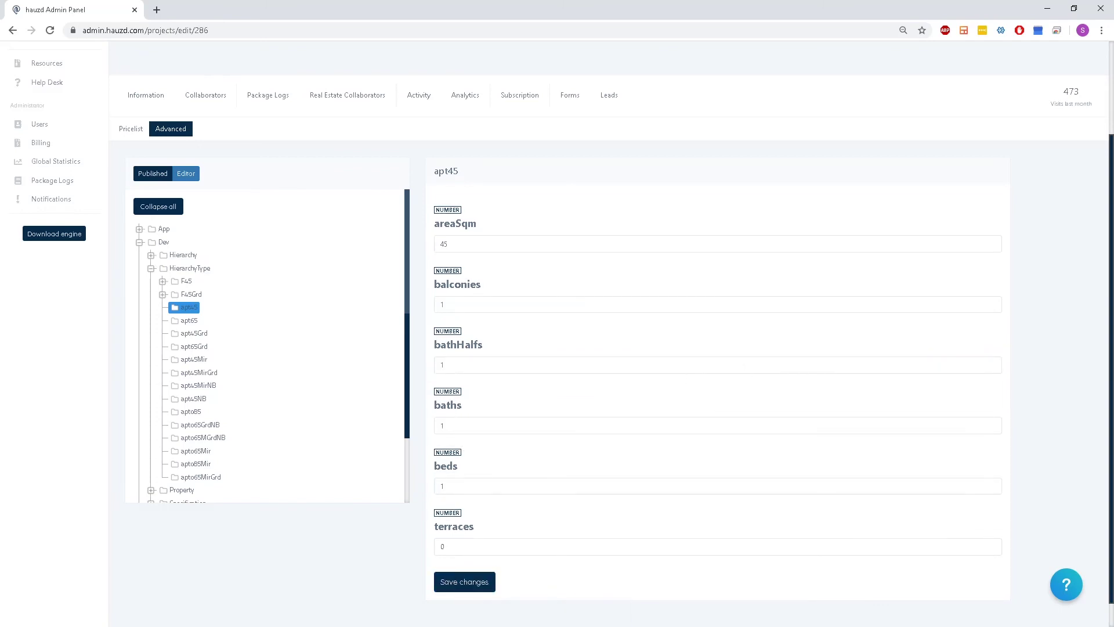
Switch back to hauzd Edit and add a Building node named A with blueprint A to the node hierarchy.
{"action": "key", "text": "alt+Tab"}
{"action": "left_click", "coordinate": [80, 266]}
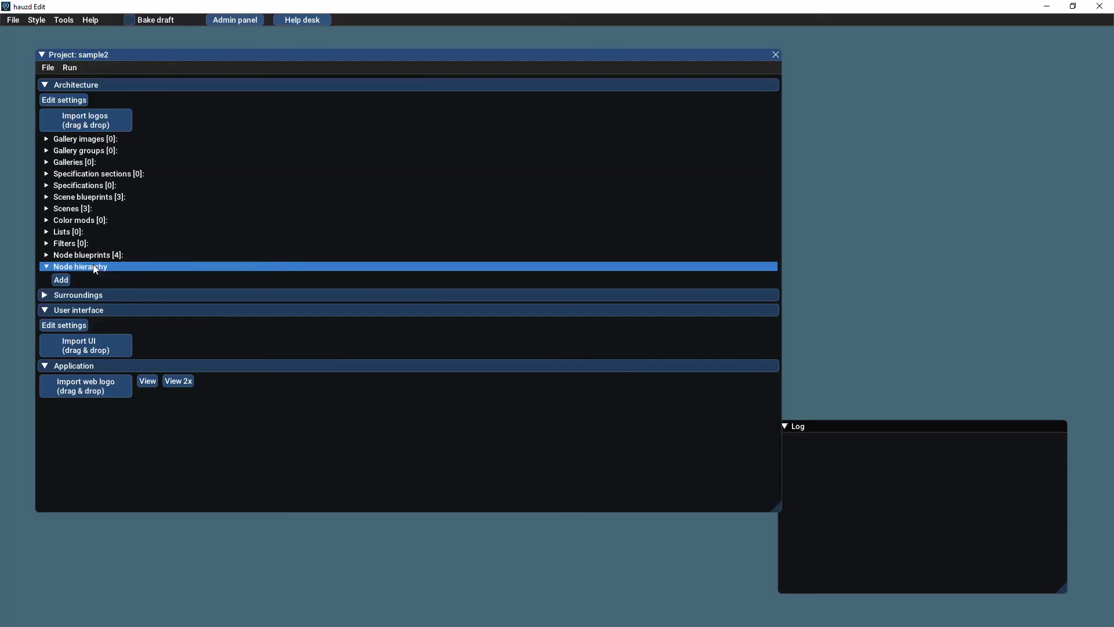
{"action": "left_click", "coordinate": [61, 279]}
{"action": "left_click", "coordinate": [493, 271]}
{"action": "left_click", "coordinate": [496, 295]}
{"action": "left_click", "coordinate": [493, 287]}
{"action": "type", "text": "A"}
{"action": "left_click", "coordinate": [500, 328]}
{"action": "left_click", "coordinate": [501, 343]}
{"action": "left_click", "coordinate": [493, 380]}
Set up a Keyplan child node named f2 under building node A, using the Keyplan1 blueprint.
{"action": "left_click", "coordinate": [129, 291]}
{"action": "left_click", "coordinate": [504, 271]}
{"action": "left_click", "coordinate": [504, 298]}
{"action": "left_click", "coordinate": [503, 286]}
{"action": "type", "text": "f"}
{"action": "left_click", "coordinate": [514, 328]}
{"action": "left_click", "coordinate": [507, 342]}
Map the part apt2A100 to its apartment node address and add the f2 node.
{"action": "left_click", "coordinate": [482, 354]}
{"action": "left_click", "coordinate": [528, 379]}
{"action": "type", "text": "apt2"}
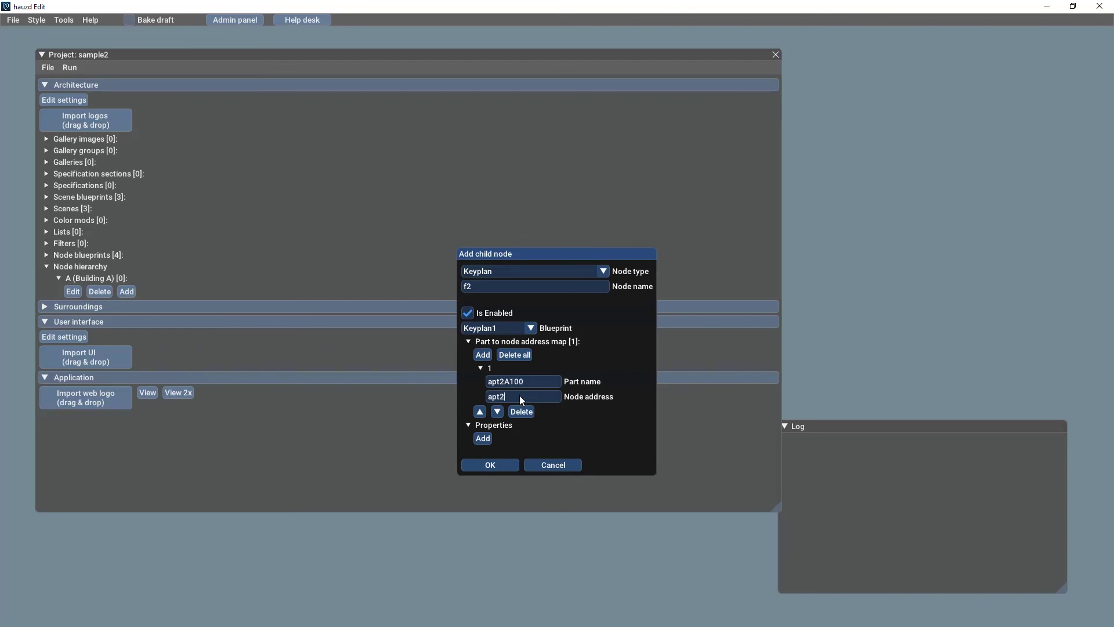
{"action": "left_click", "coordinate": [489, 464]}
Add an Apartment child node named apt2A100 with the Apto45 blueprint under the f2 keyplan node.
{"action": "left_click", "coordinate": [161, 305]}
{"action": "left_click", "coordinate": [139, 318]}
{"action": "left_click", "coordinate": [524, 231]}
{"action": "left_click", "coordinate": [515, 267]}
{"action": "type", "text": "apt2A100"}
{"action": "left_click", "coordinate": [520, 285]}
{"action": "left_click", "coordinate": [514, 298]}
{"action": "left_click", "coordinate": [490, 340]}
{"action": "left_click", "coordinate": [191, 332]}
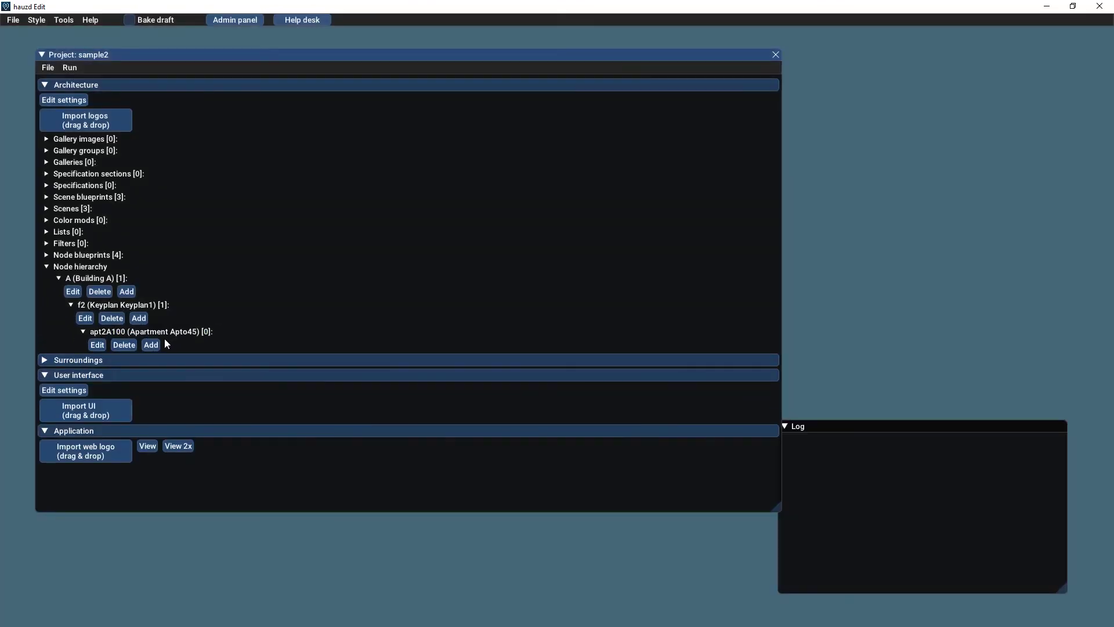
Add a Floor child node named F with the A45F blueprint under apartment apt2A100.
{"action": "left_click", "coordinate": [151, 345]}
{"action": "left_click", "coordinate": [508, 286]}
{"action": "type", "text": "F"}
{"action": "left_click", "coordinate": [499, 328]}
{"action": "left_click", "coordinate": [498, 341]}
{"action": "left_click", "coordinate": [496, 381]}
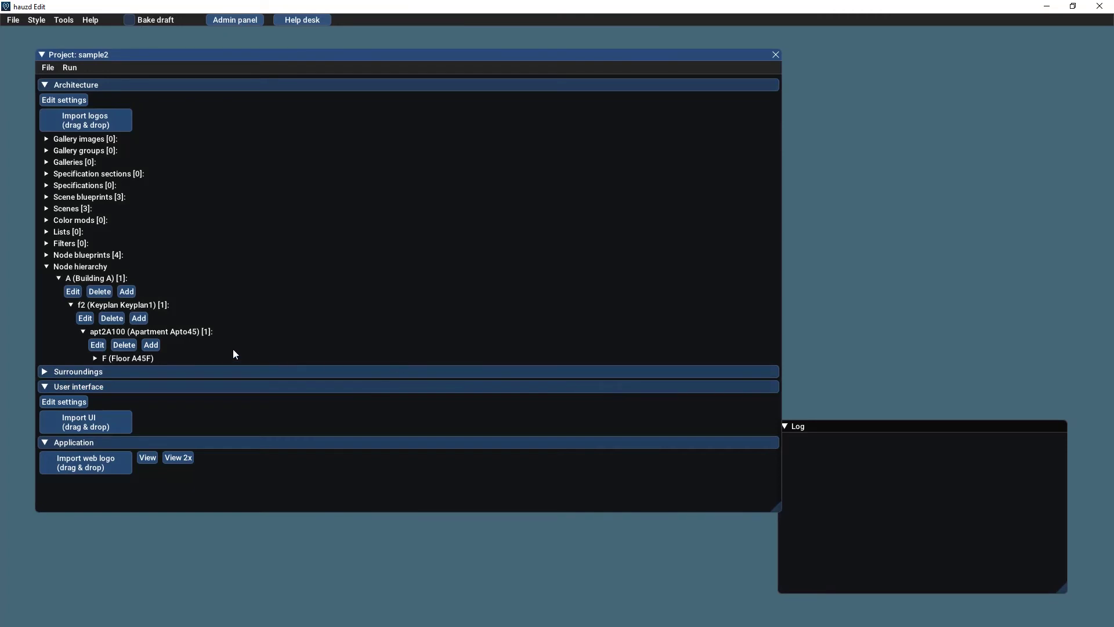
Edit the apt2A100 apartment node and add two properties to it.
{"action": "left_click", "coordinate": [98, 344]}
{"action": "left_click", "coordinate": [500, 294]}
{"action": "left_click", "coordinate": [506, 318]}
{"action": "left_click", "coordinate": [503, 401]}
{"action": "left_click", "coordinate": [510, 346]}
{"action": "left_click", "coordinate": [500, 293]}
{"action": "left_click", "coordinate": [505, 319]}
{"action": "left_click", "coordinate": [505, 402]}
{"action": "left_click", "coordinate": [500, 346]}
{"action": "left_click", "coordinate": [510, 420]}
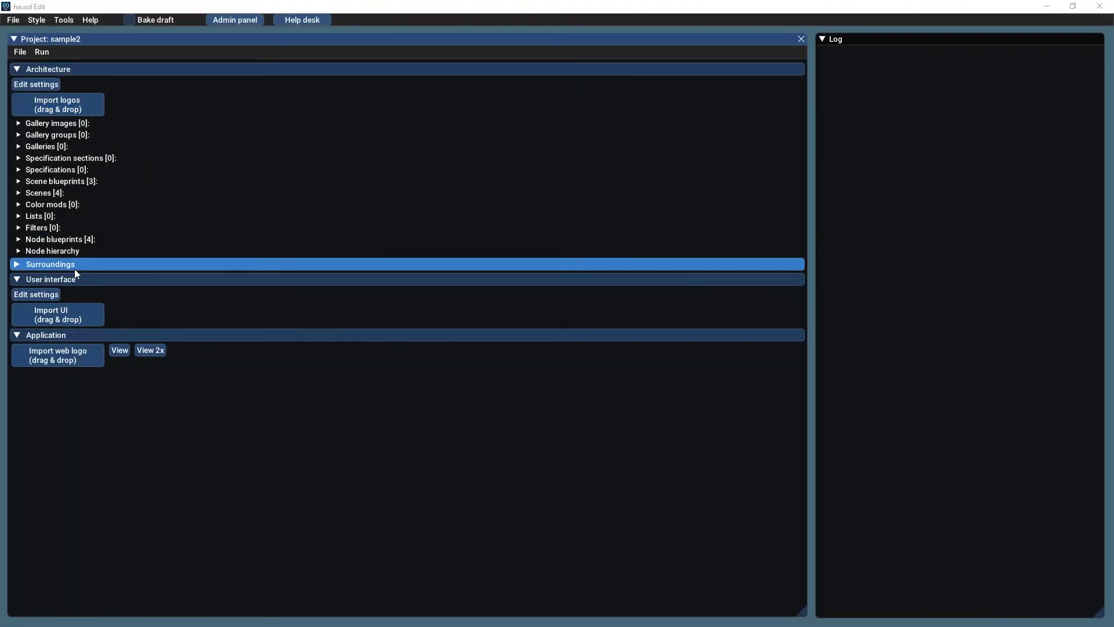
Import the user interface assets and run the project in the IPadLand(/2) preview, moving past its opening screen.
{"action": "left_click", "coordinate": [77, 316]}
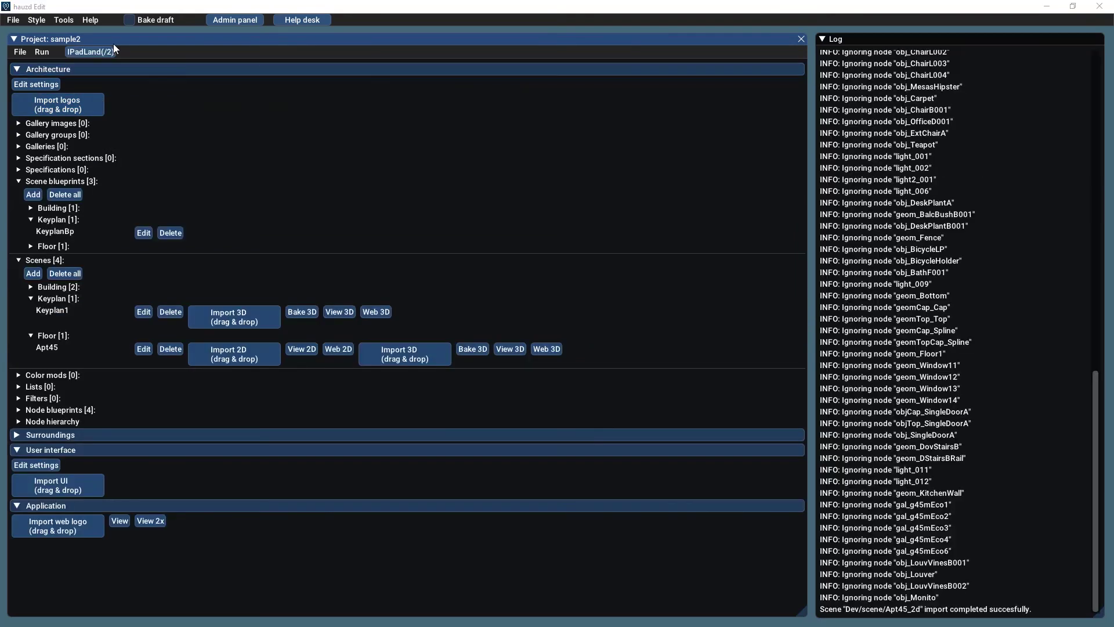
{"action": "left_click", "coordinate": [105, 52]}
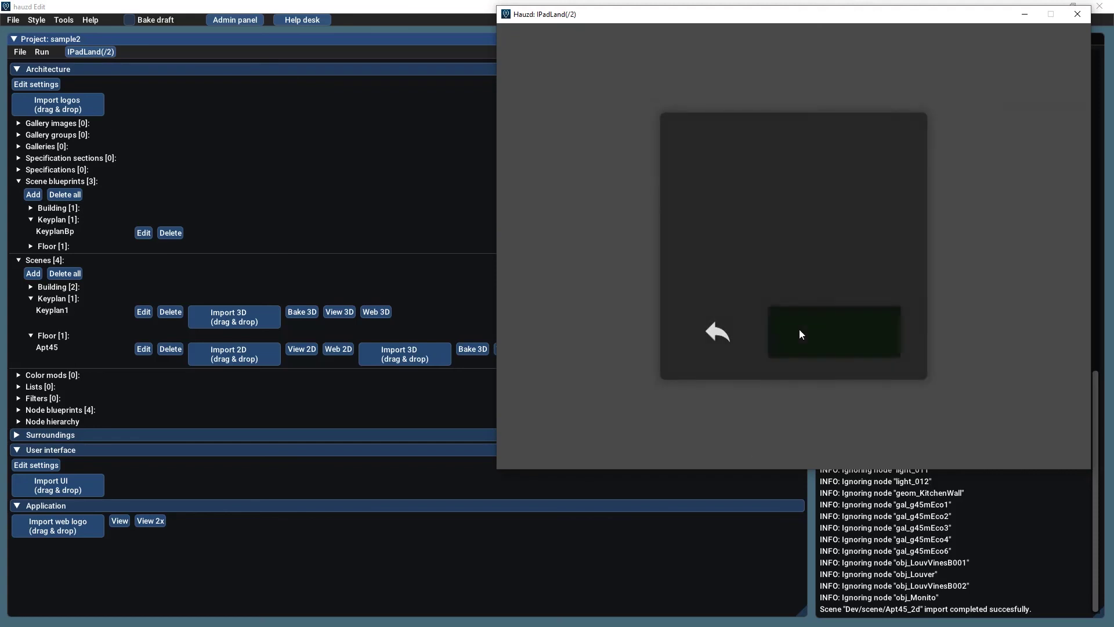
{"action": "left_click", "coordinate": [798, 333]}
{"action": "left_click_drag", "start_coordinate": [657, 330], "coordinate": [801, 328]}
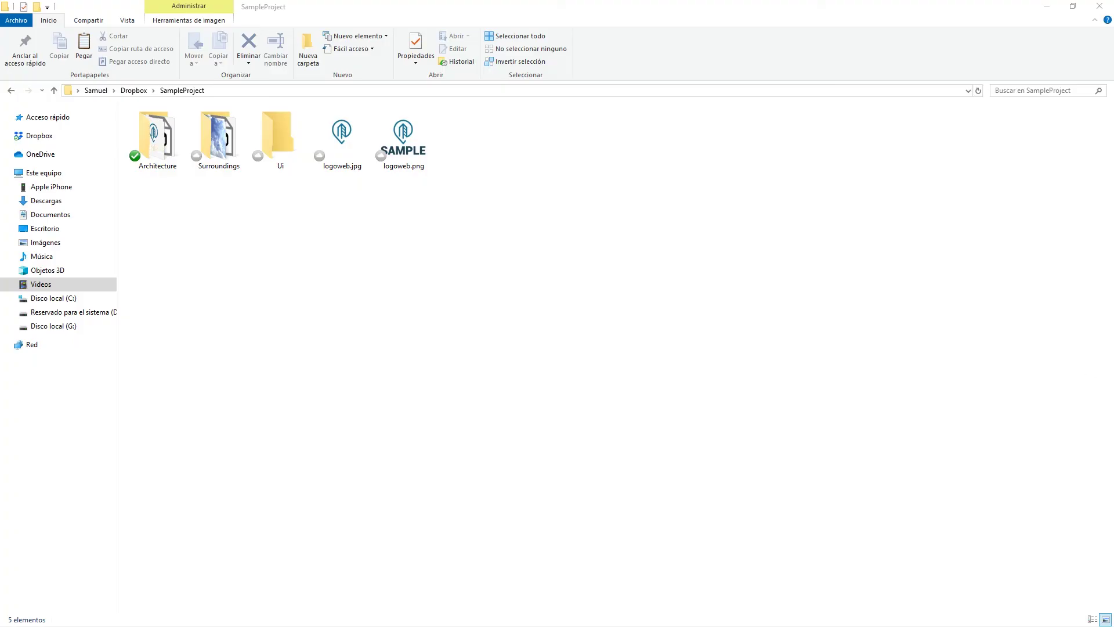
Paste the copied gallery render images into the SampleProject Architecture folder in File Explorer.
{"action": "double_click", "coordinate": [142, 152]}
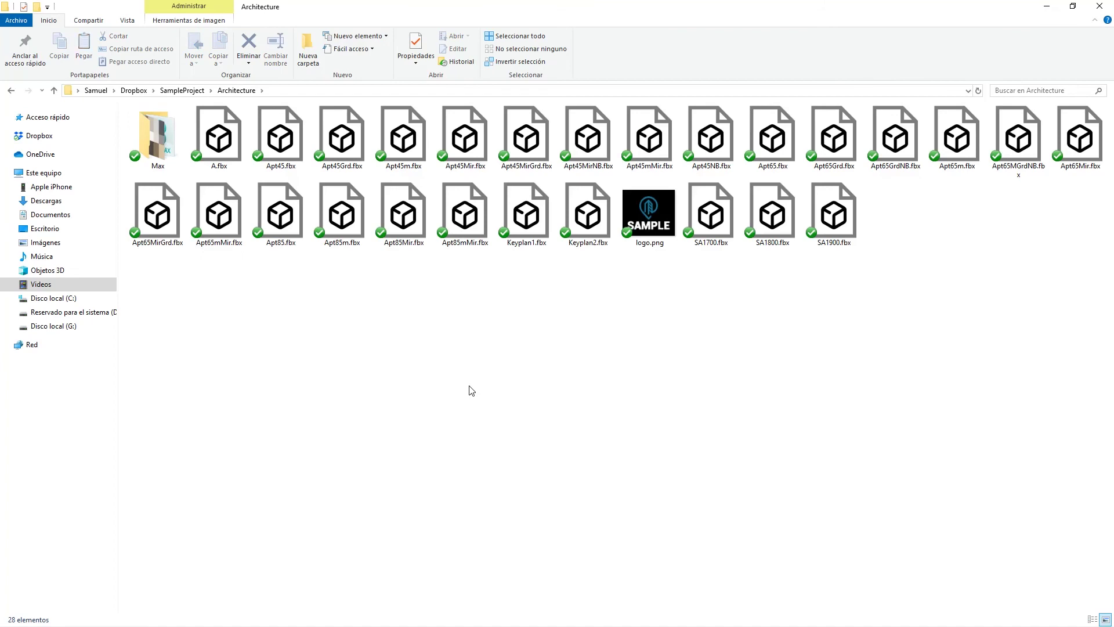
{"action": "key", "text": "ctrl+v"}
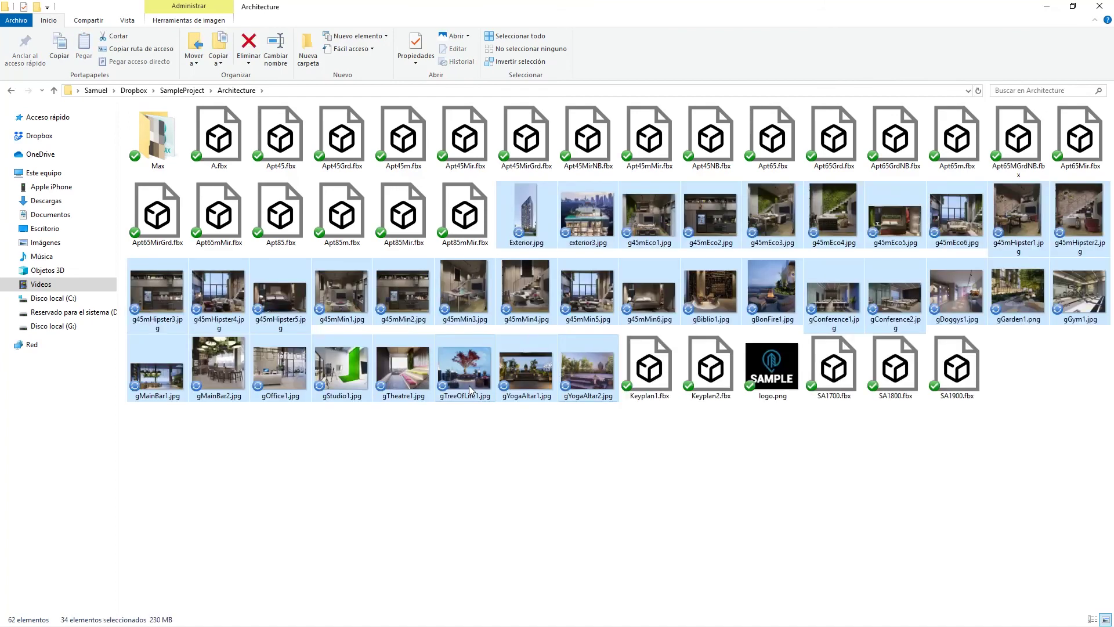
{"action": "left_click", "coordinate": [636, 491]}
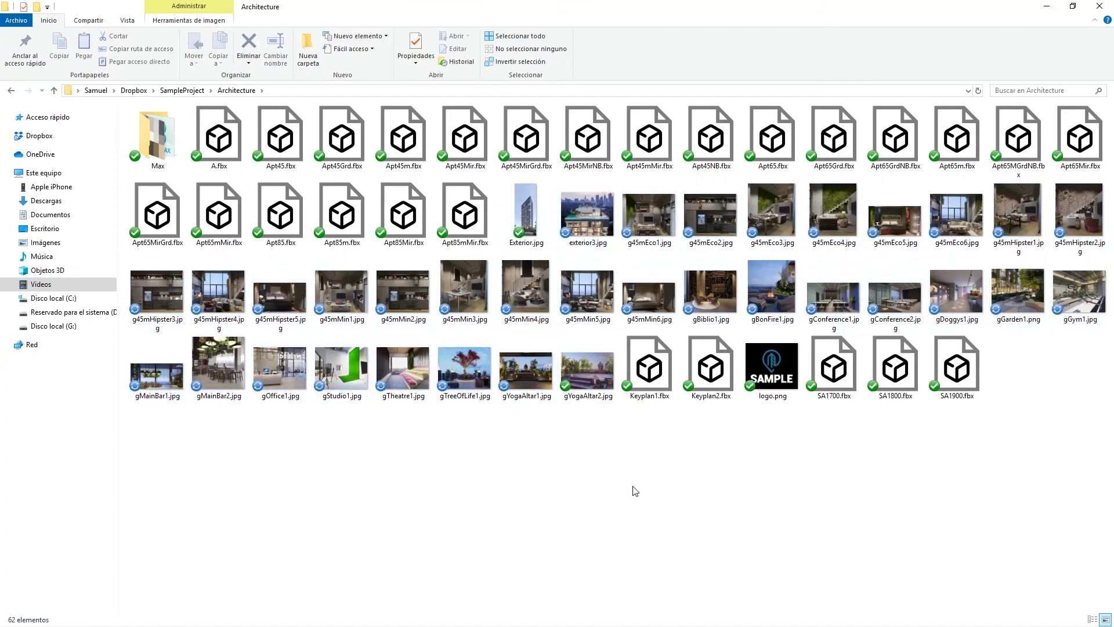
Back in hauzd Edit, add a gallery image named exterior, import its picture and view the result.
{"action": "key", "text": "alt+Tab"}
{"action": "left_click", "coordinate": [32, 130]}
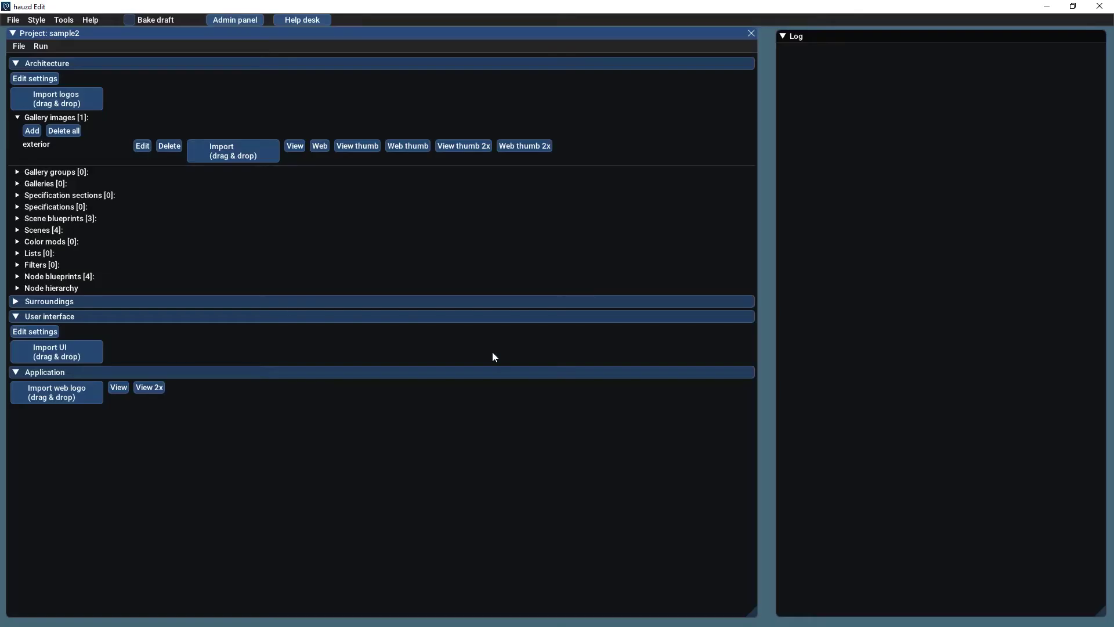
{"action": "left_click", "coordinate": [246, 152]}
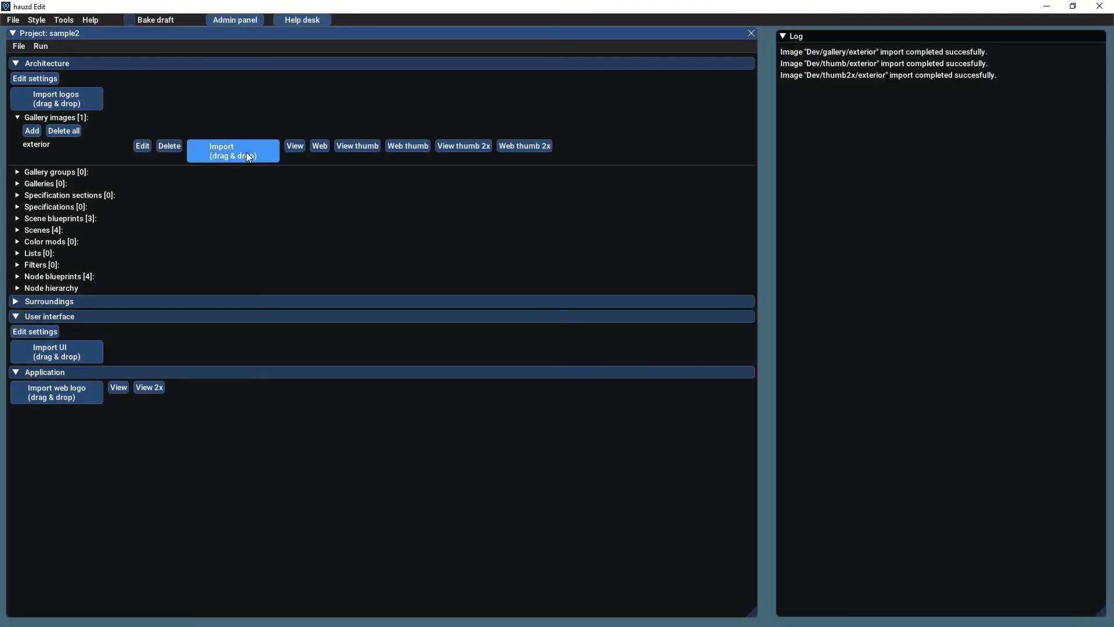
{"action": "left_click", "coordinate": [295, 146]}
{"action": "left_click_drag", "start_coordinate": [931, 232], "coordinate": [934, 499]}
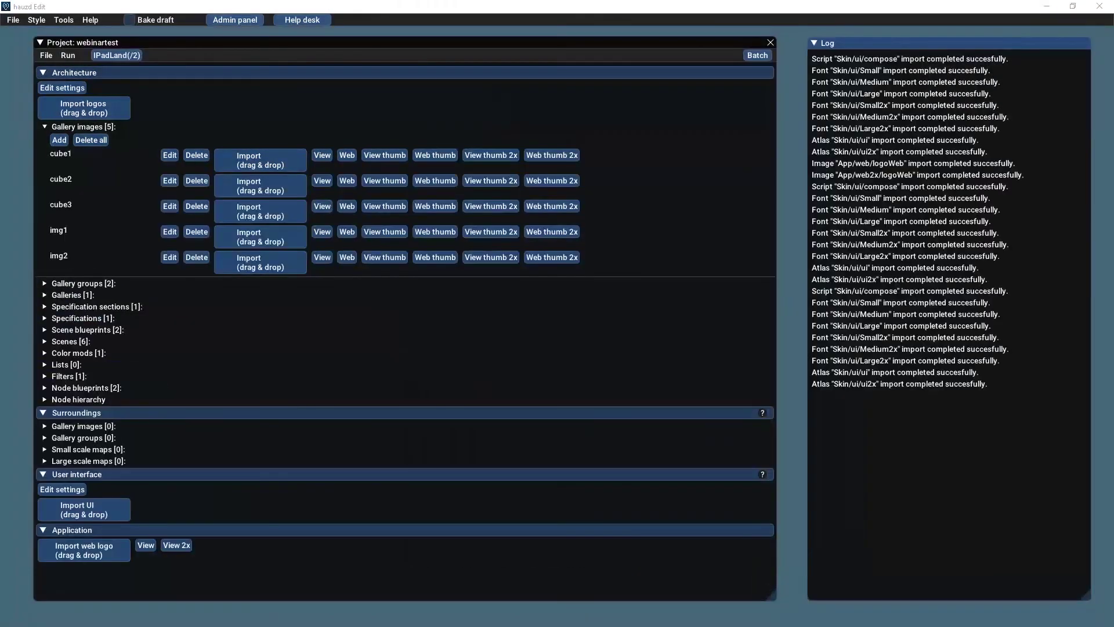
In the webinartest project, add a 360° gallery image named View1 with interior_3d as its transition scene.
{"action": "left_click", "coordinate": [59, 140]}
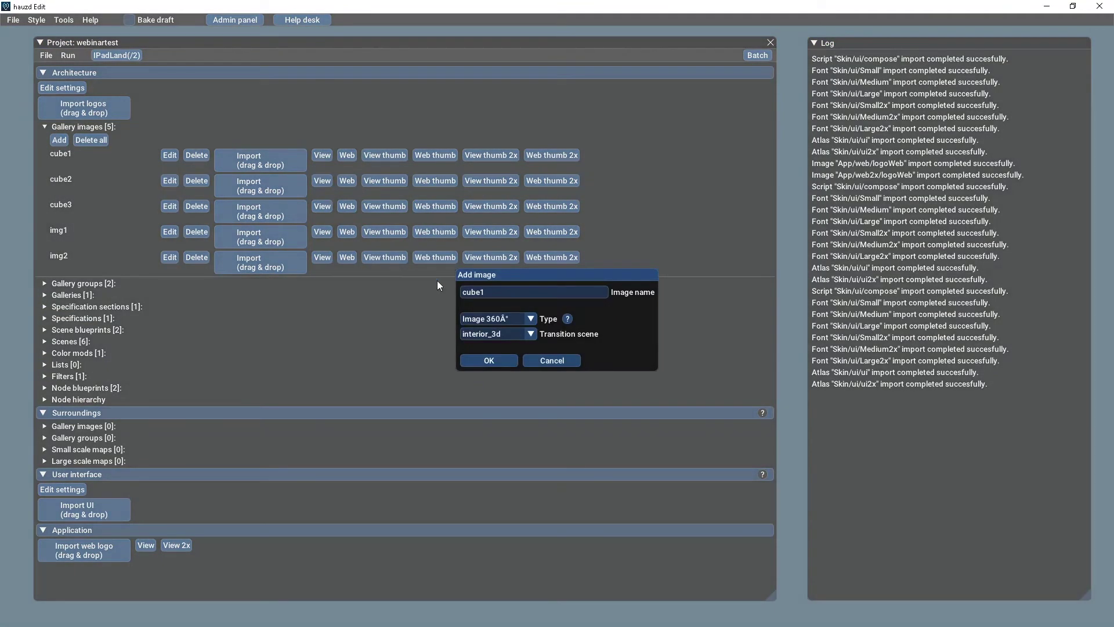
{"action": "key", "text": "BackSpace"}
{"action": "key", "text": "BackSpace"}
{"action": "key", "text": "BackSpace"}
{"action": "key", "text": "BackSpace"}
{"action": "key", "text": "BackSpace"}
{"action": "type", "text": "360"}
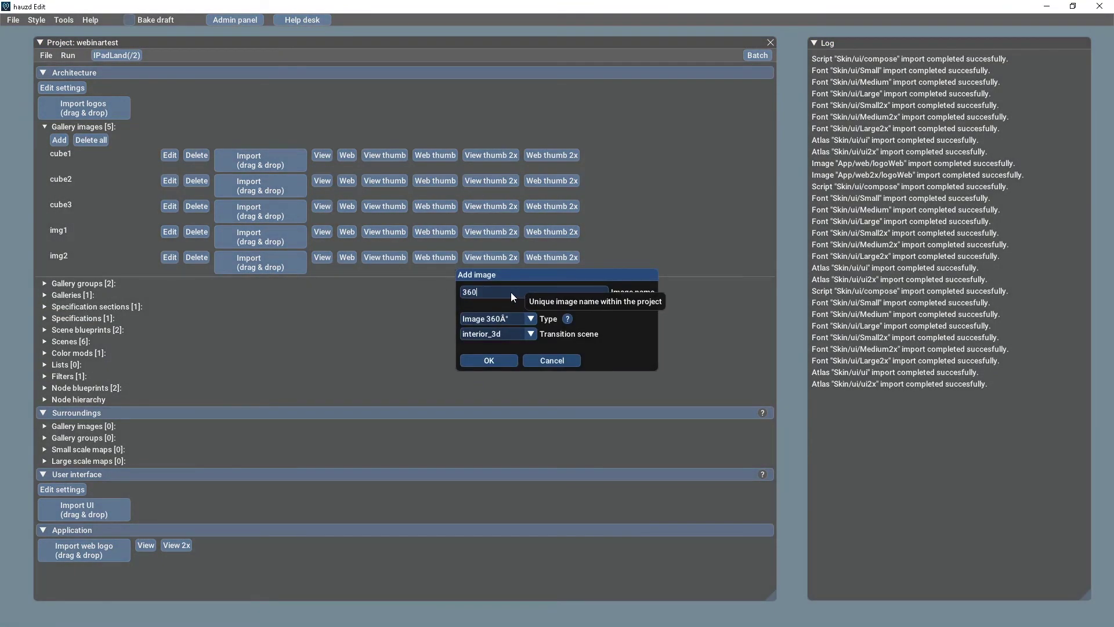
{"action": "type", "text": "View1"}
{"action": "key", "text": "Home"}
{"action": "key", "text": "Delete"}
{"action": "key", "text": "Delete"}
{"action": "key", "text": "Delete"}
{"action": "left_click", "coordinate": [517, 319]}
{"action": "left_click", "coordinate": [507, 361]}
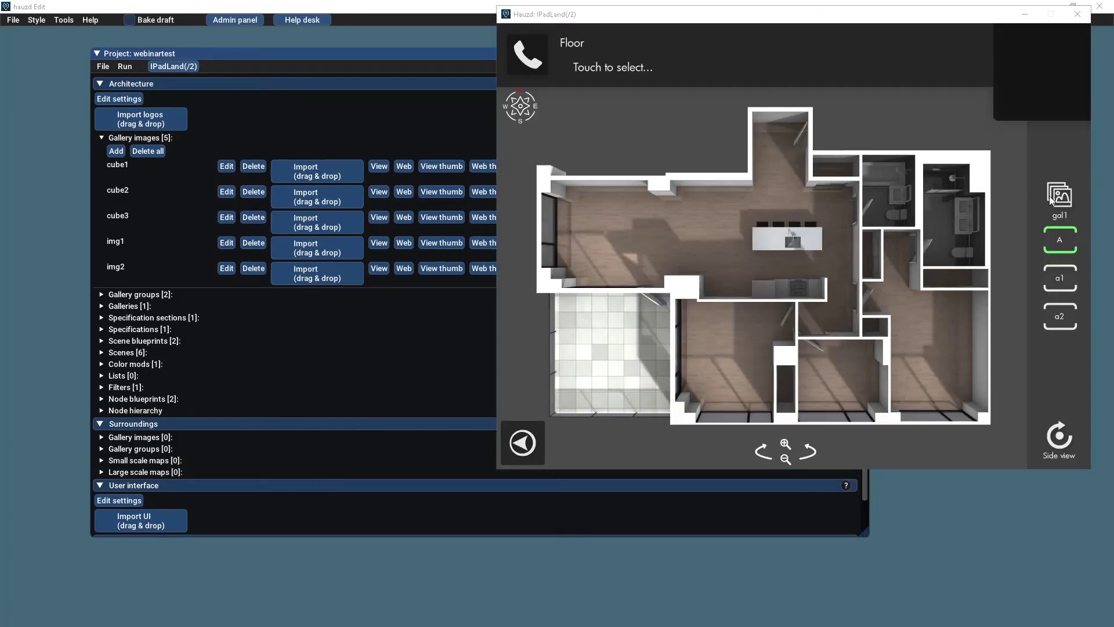
Show the gal1 gallery in the floor preview and look around its 360 images cube1 and cube2.
{"action": "left_click", "coordinate": [1049, 196]}
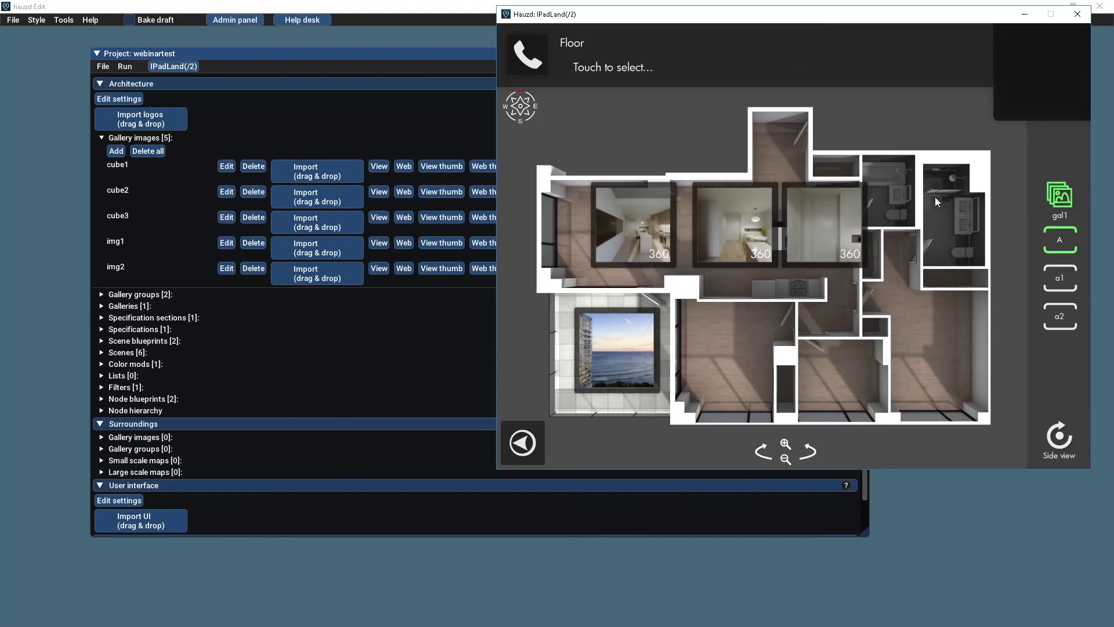
{"action": "left_click", "coordinate": [669, 228]}
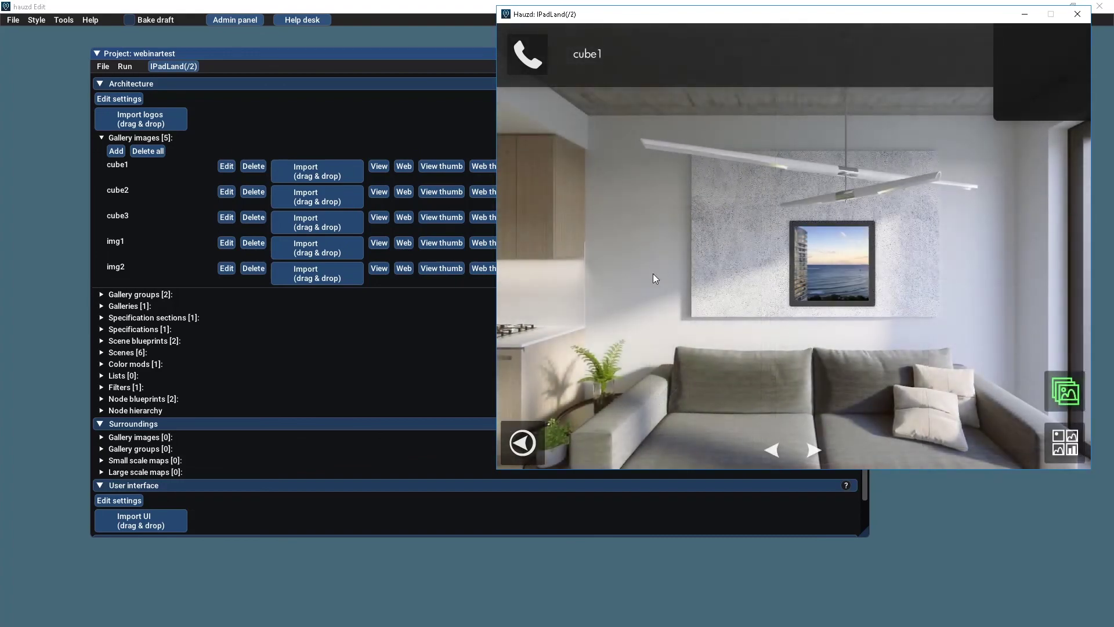
{"action": "left_click_drag", "start_coordinate": [653, 273], "coordinate": [735, 294]}
{"action": "left_click", "coordinate": [735, 290]}
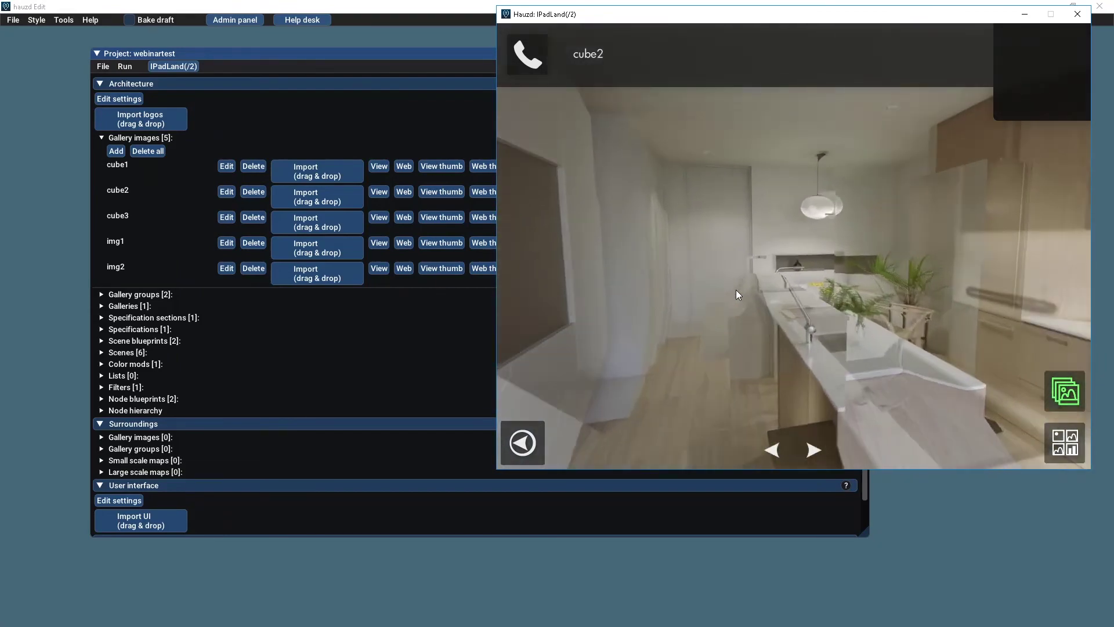
{"action": "left_click_drag", "start_coordinate": [683, 341], "coordinate": [539, 341]}
{"action": "left_click_drag", "start_coordinate": [851, 312], "coordinate": [886, 366]}
{"action": "left_click", "coordinate": [785, 225]}
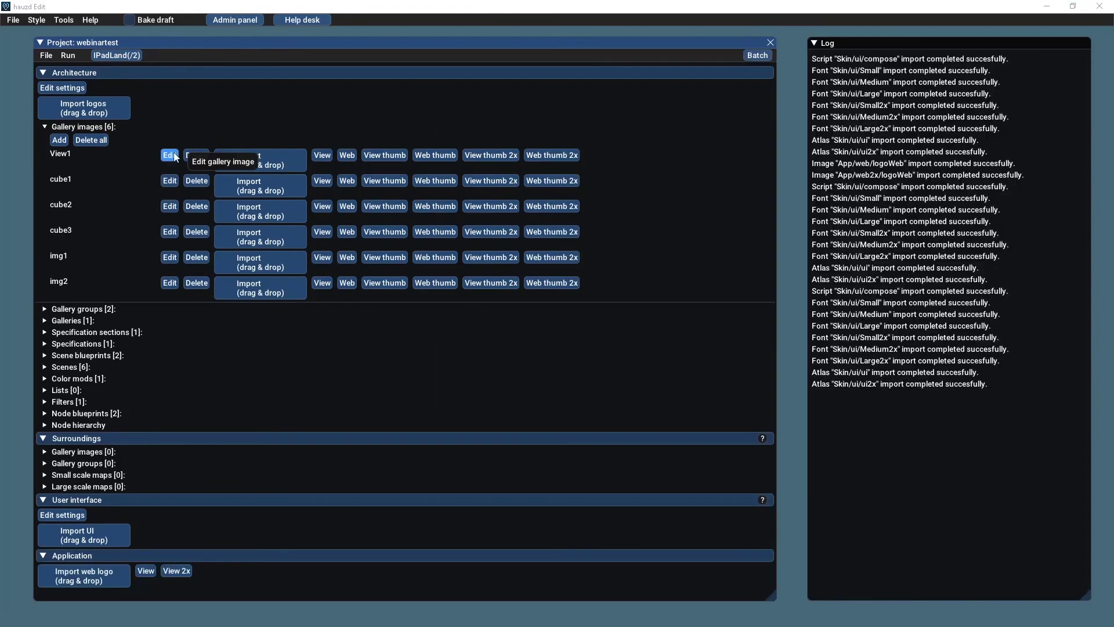
Open the View1 gallery image settings and read through the help article on 360 views.
{"action": "left_click", "coordinate": [173, 155]}
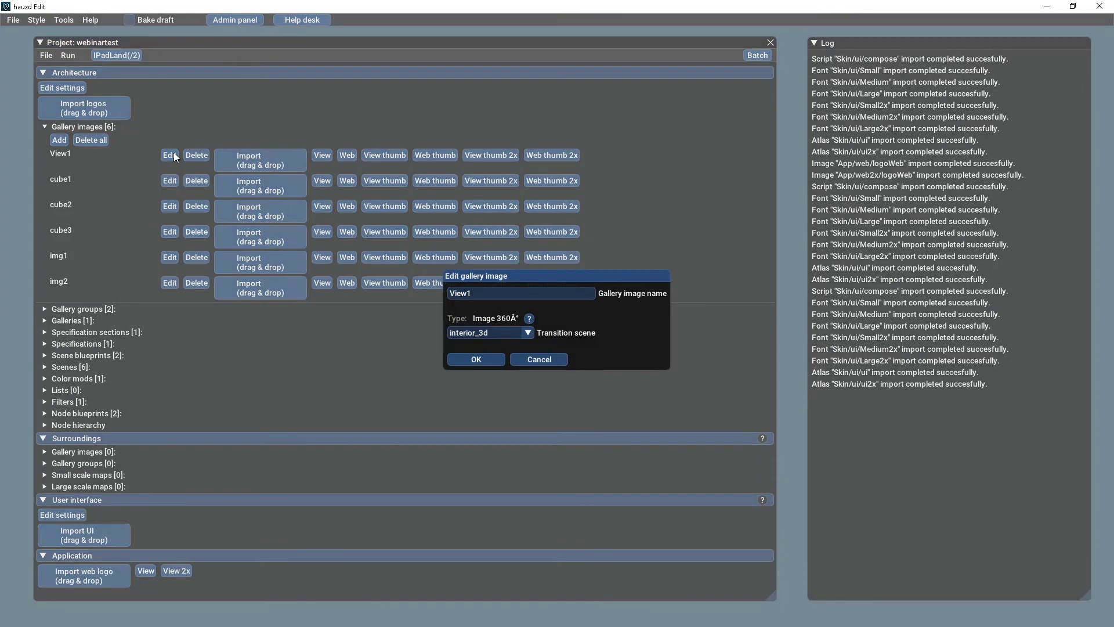
{"action": "left_click", "coordinate": [529, 318]}
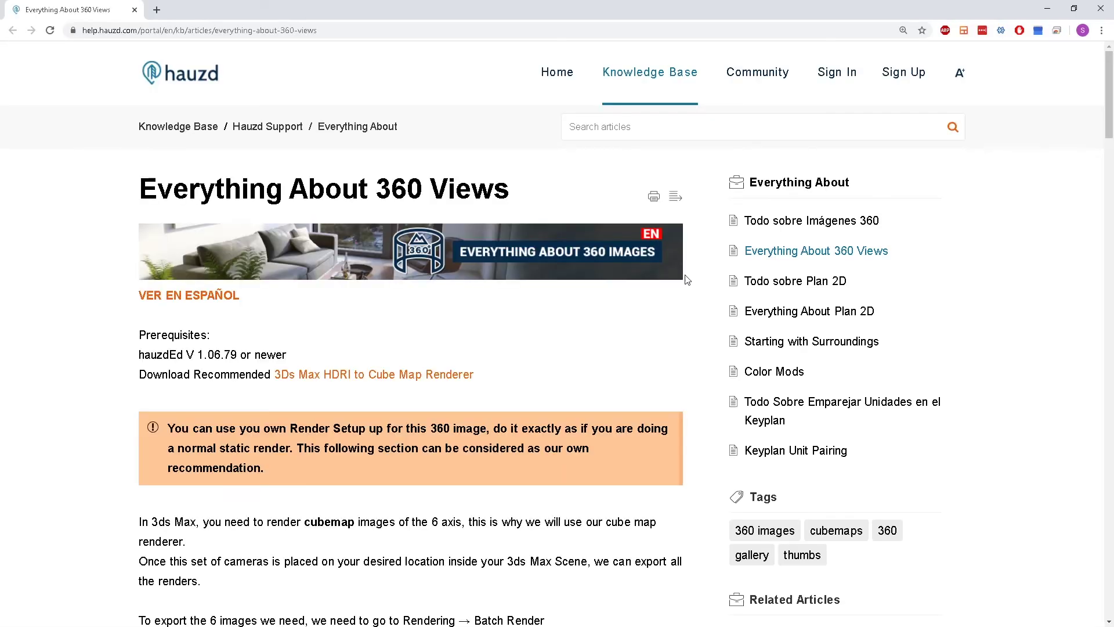
{"action": "left_click_drag", "start_coordinate": [1107, 84], "coordinate": [1108, 459]}
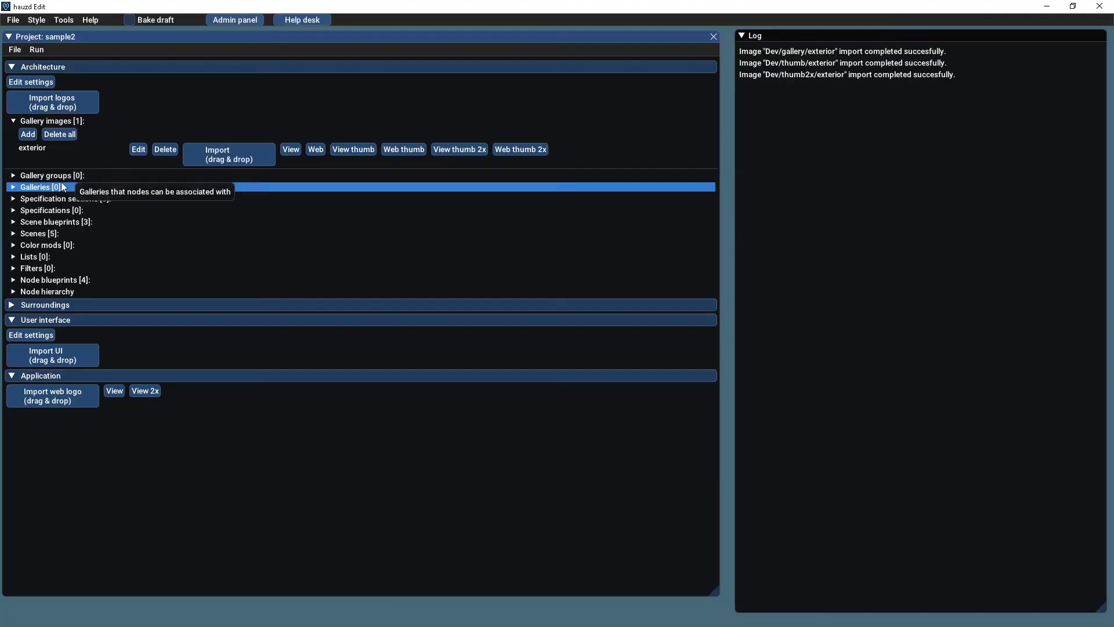
In the sample2 project, add a gallery group named exteriorGroup containing the exterior image.
{"action": "left_click", "coordinate": [46, 175]}
{"action": "left_click", "coordinate": [28, 189]}
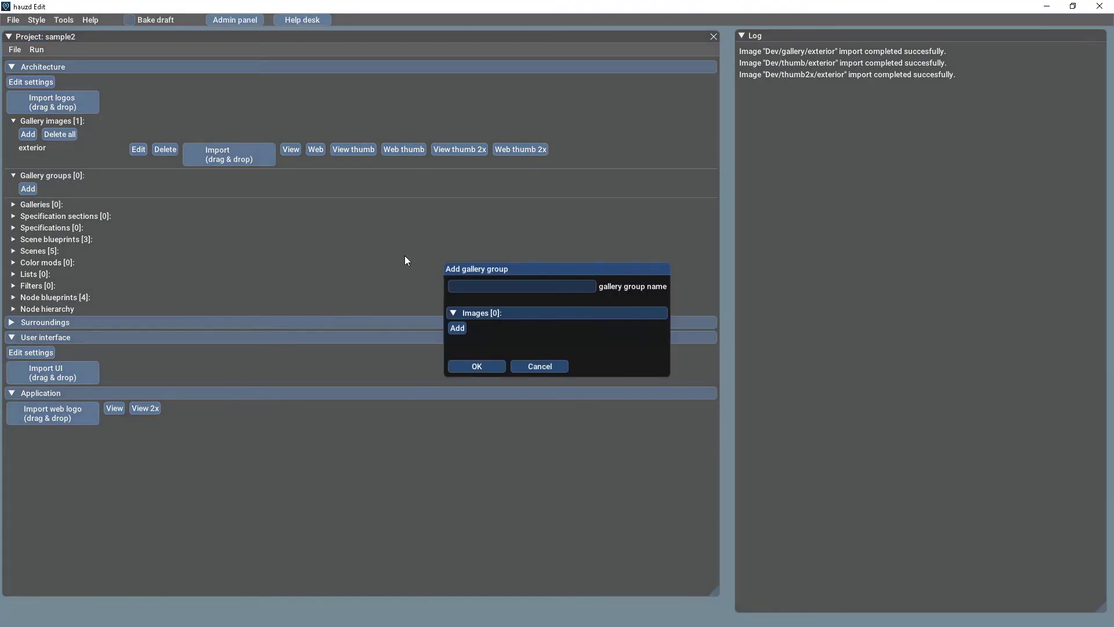
{"action": "left_click", "coordinate": [496, 290]}
{"action": "type", "text": "exteriorGroup"}
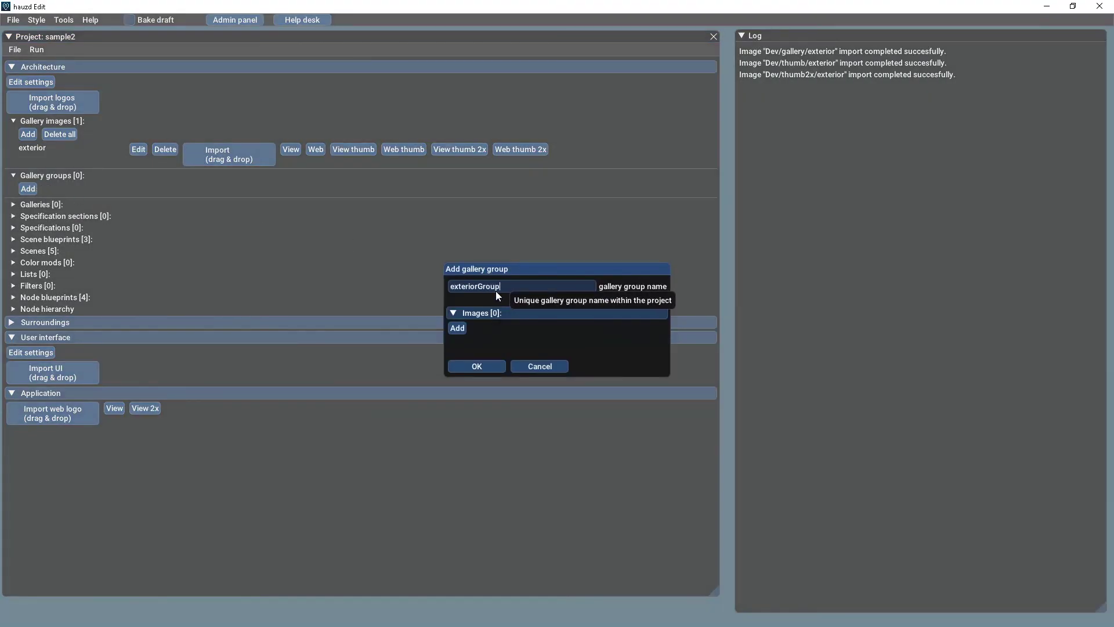
{"action": "left_click", "coordinate": [457, 327]}
{"action": "left_click", "coordinate": [487, 343]}
{"action": "left_click", "coordinate": [474, 394]}
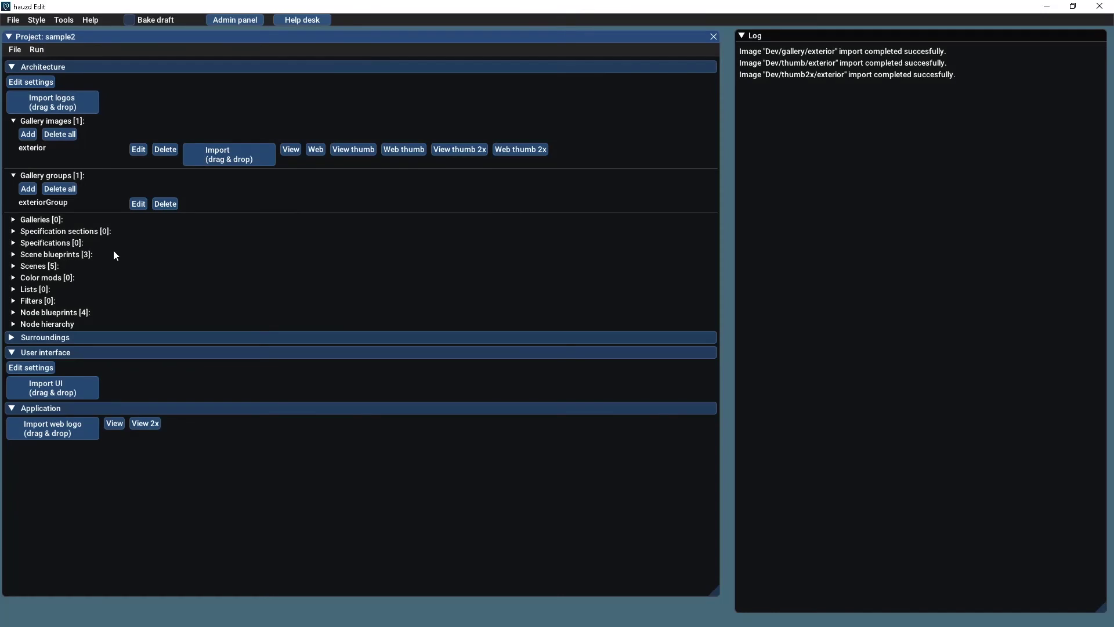
Add a gallery named galthumb containing the exteriorGroup group.
{"action": "left_click", "coordinate": [52, 220]}
{"action": "left_click", "coordinate": [28, 233]}
{"action": "left_click", "coordinate": [485, 287]}
{"action": "type", "text": "galthumb"}
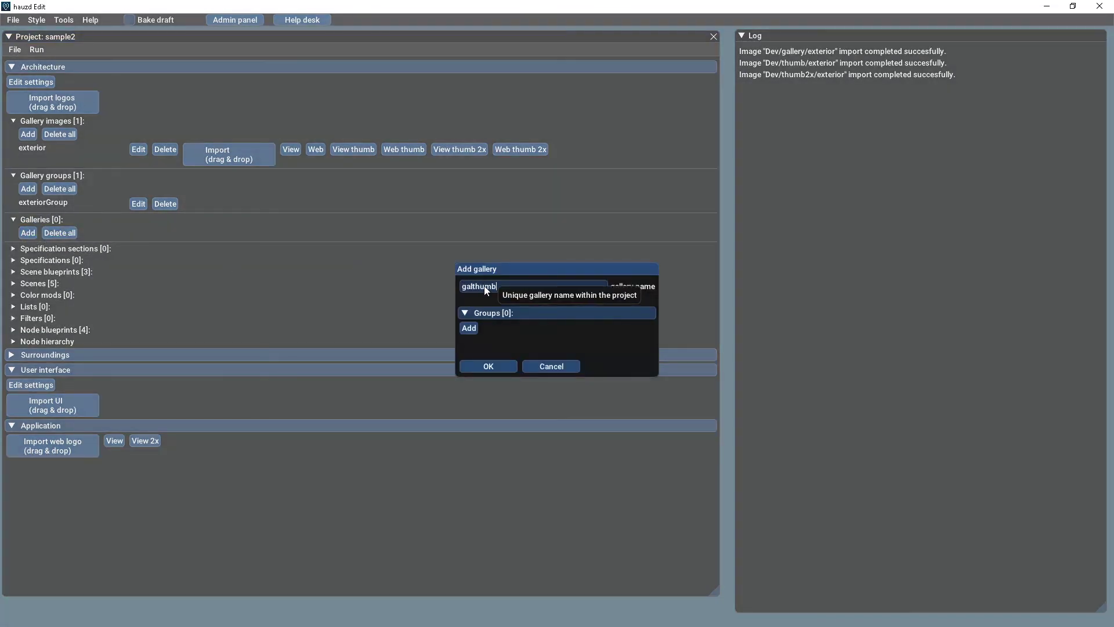
{"action": "left_click", "coordinate": [468, 329]}
{"action": "left_click", "coordinate": [480, 341]}
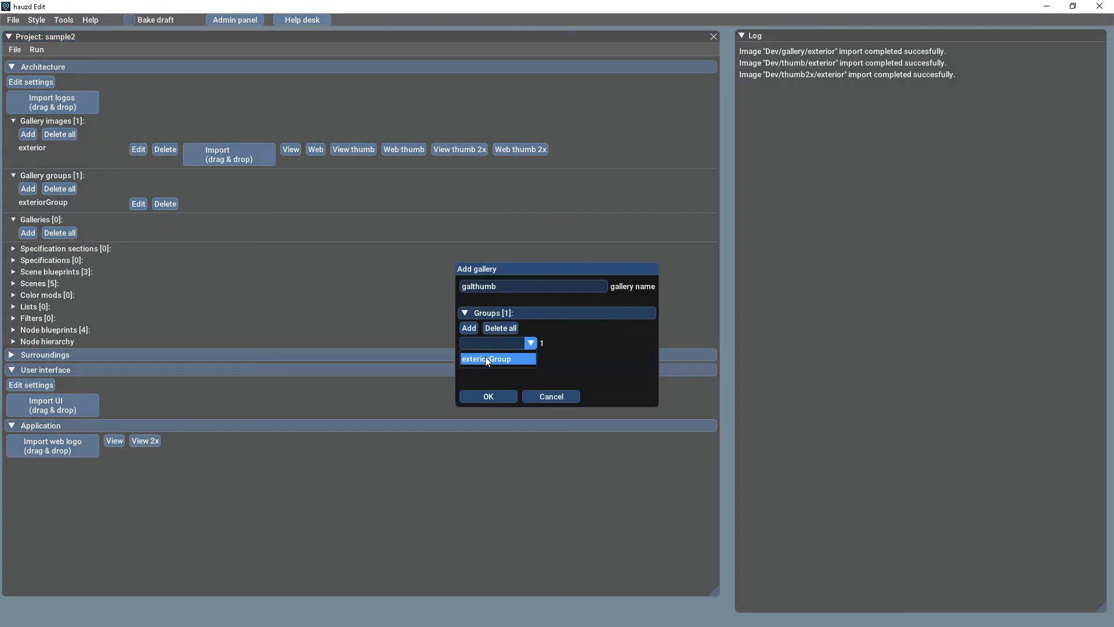
{"action": "left_click", "coordinate": [494, 396]}
Assign the galthumb gallery to option A of the Building node blueprint.
{"action": "left_click", "coordinate": [86, 345]}
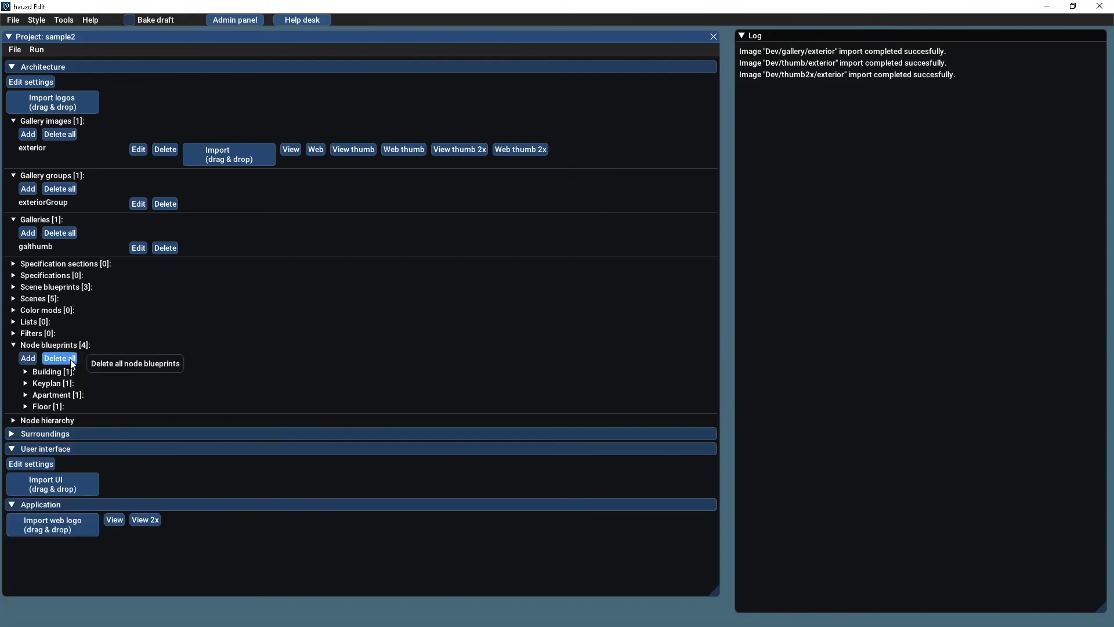
{"action": "left_click", "coordinate": [53, 371]}
{"action": "left_click", "coordinate": [151, 400]}
{"action": "left_click", "coordinate": [514, 333]}
{"action": "left_click", "coordinate": [513, 351]}
{"action": "left_click", "coordinate": [502, 429]}
Run the project in the IPadLand(/2) preview, check building A's galthumb gallery thumbnail and close the preview.
{"action": "left_click", "coordinate": [41, 50]}
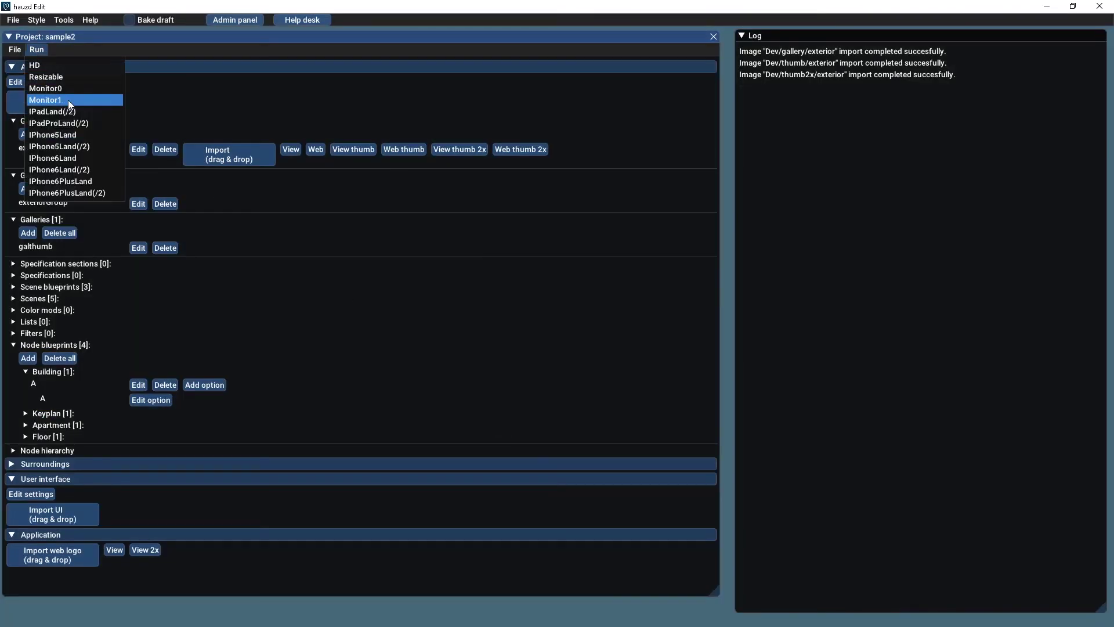
{"action": "left_click", "coordinate": [68, 100]}
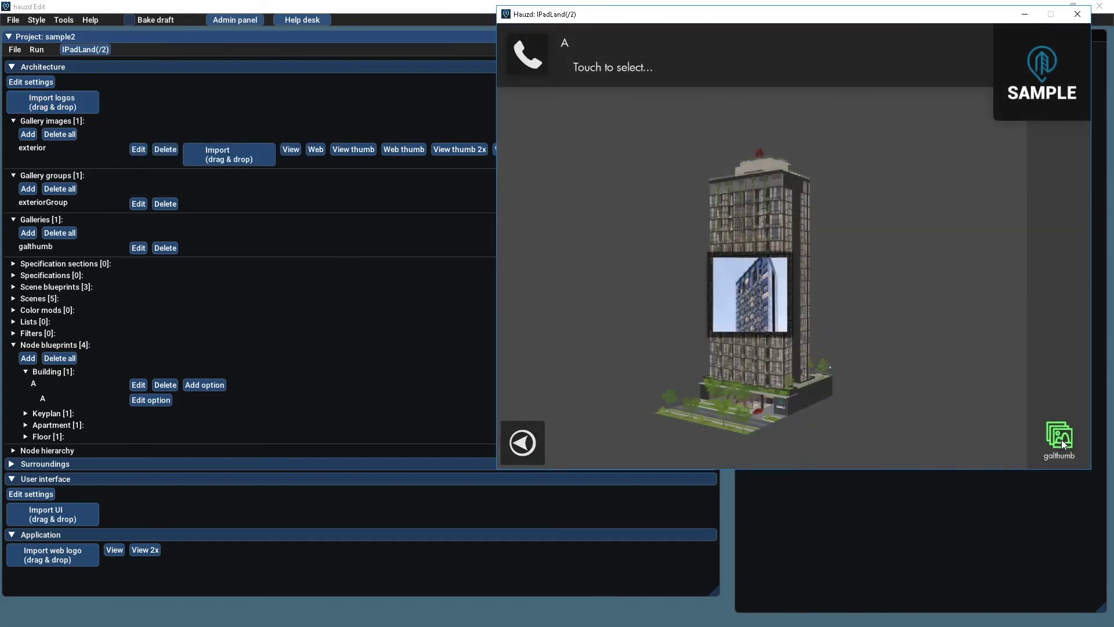
{"action": "left_click", "coordinate": [1061, 440]}
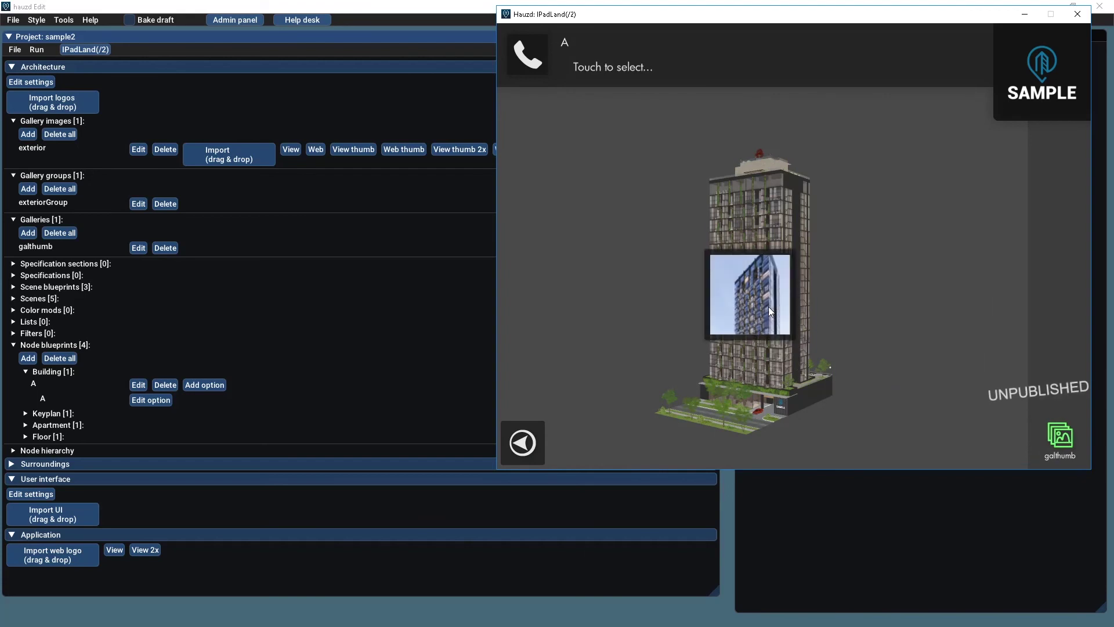
{"action": "left_click", "coordinate": [524, 442]}
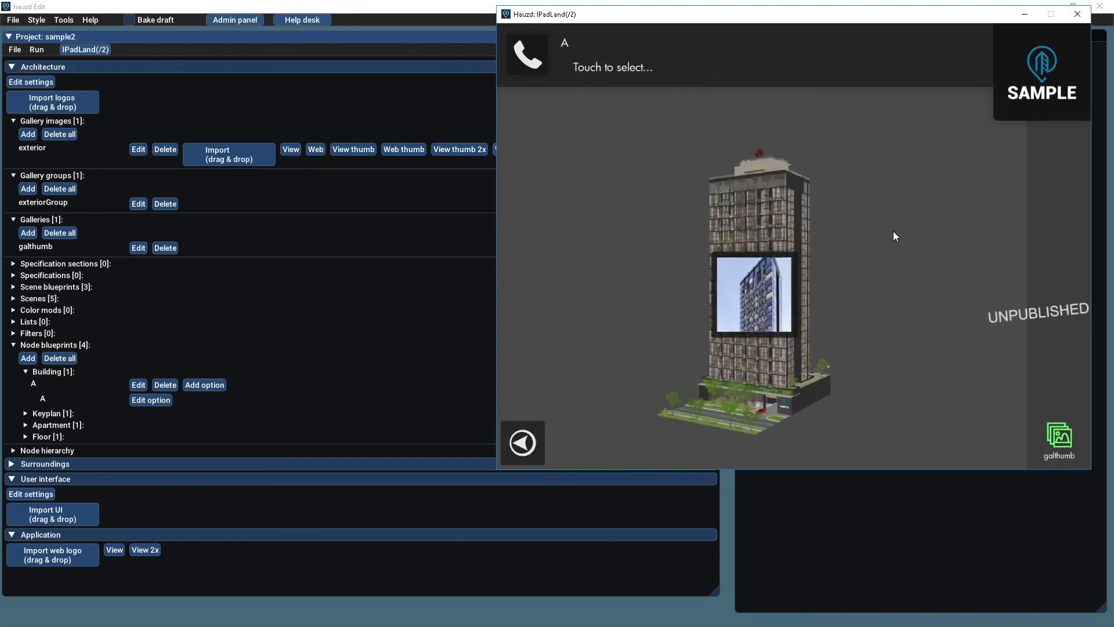
{"action": "left_click", "coordinate": [1077, 14]}
Add a second gallery image named exterior3 and import its picture.
{"action": "left_click", "coordinate": [33, 133]}
{"action": "left_click", "coordinate": [541, 302]}
{"action": "type", "text": "3"}
{"action": "left_click", "coordinate": [489, 353]}
{"action": "left_click", "coordinate": [257, 180]}
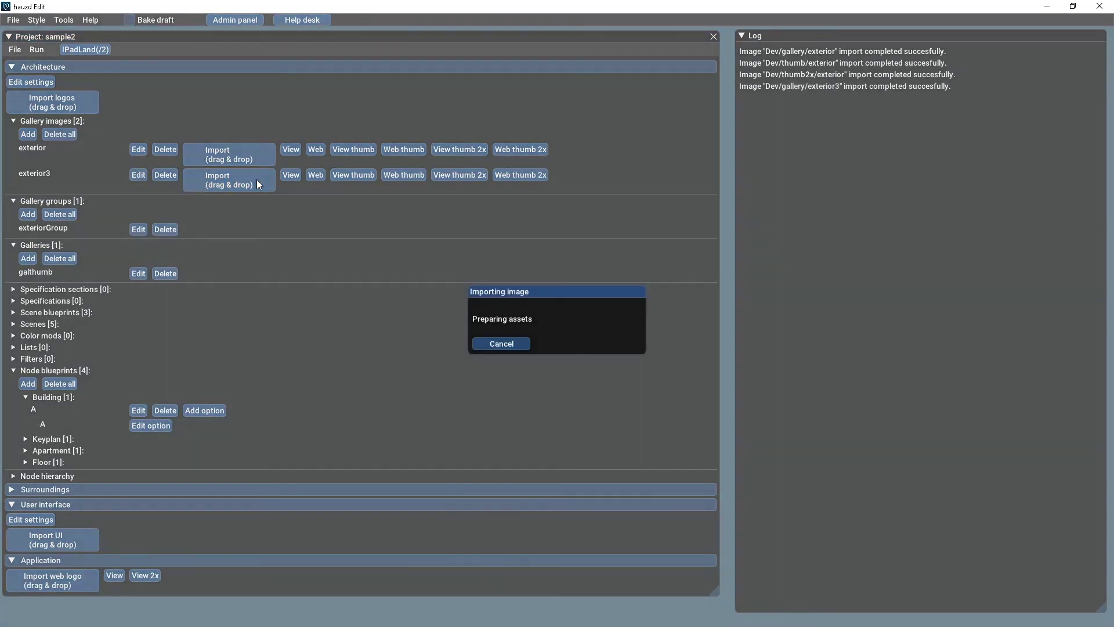
Add the exterior3 image to the exteriorGroup gallery group and check the groups of the galthumb gallery.
{"action": "left_click", "coordinate": [138, 229]}
{"action": "left_click", "coordinate": [456, 313]}
{"action": "left_click", "coordinate": [479, 358]}
{"action": "left_click", "coordinate": [478, 385]}
{"action": "left_click", "coordinate": [476, 411]}
{"action": "left_click", "coordinate": [138, 274]}
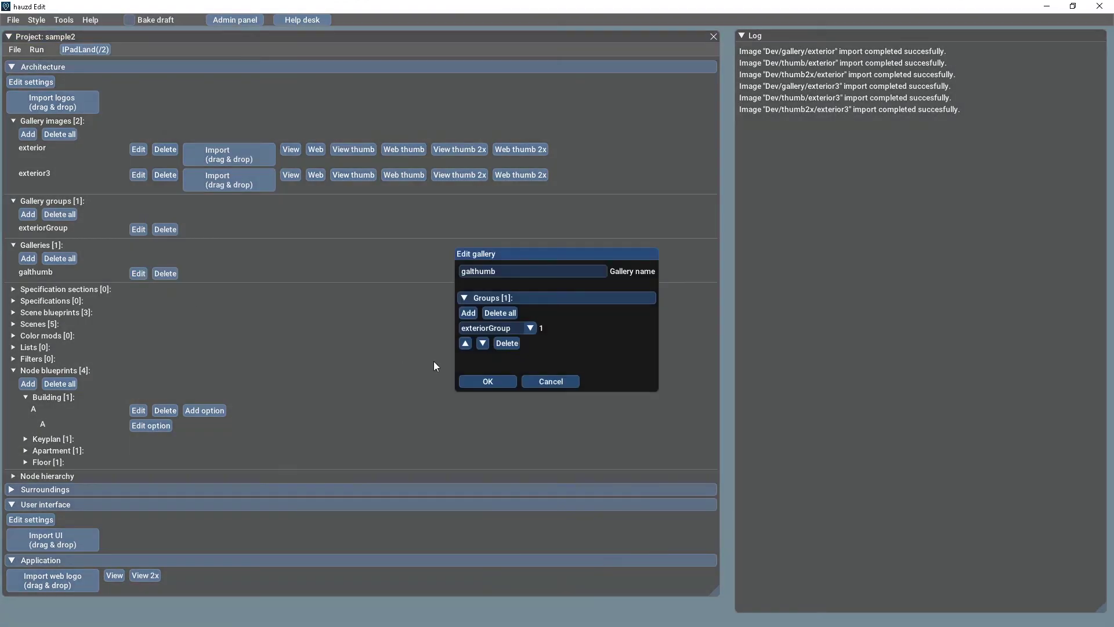
{"action": "left_click", "coordinate": [486, 381]}
Rerun the IPadLand(/2) preview and browse the images of building A's galthumb gallery.
{"action": "left_click", "coordinate": [100, 49]}
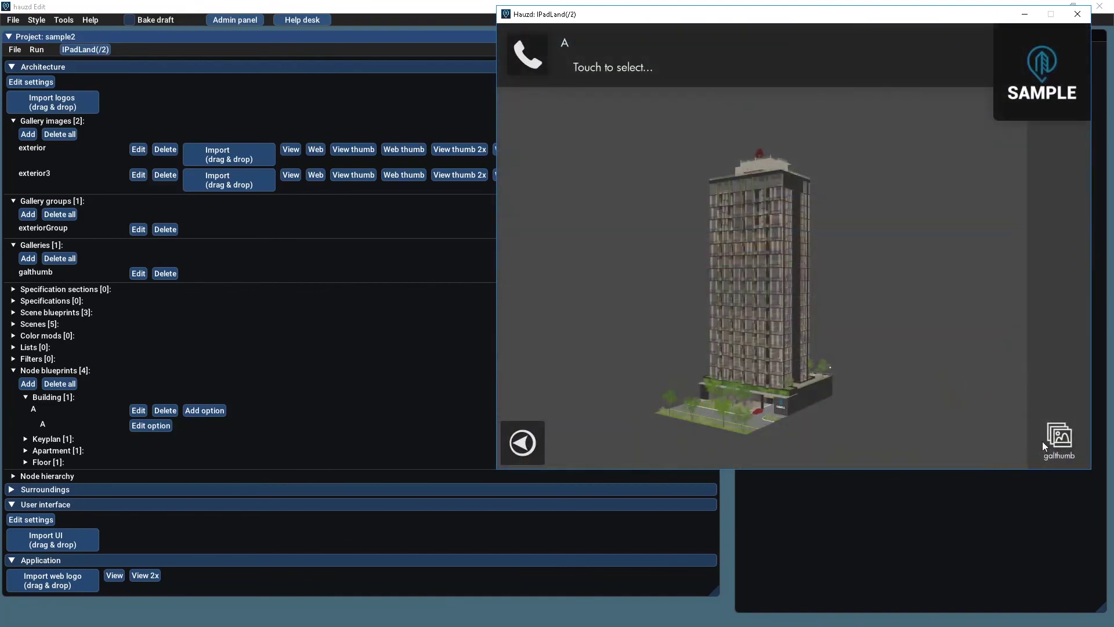
{"action": "left_click", "coordinate": [1054, 438]}
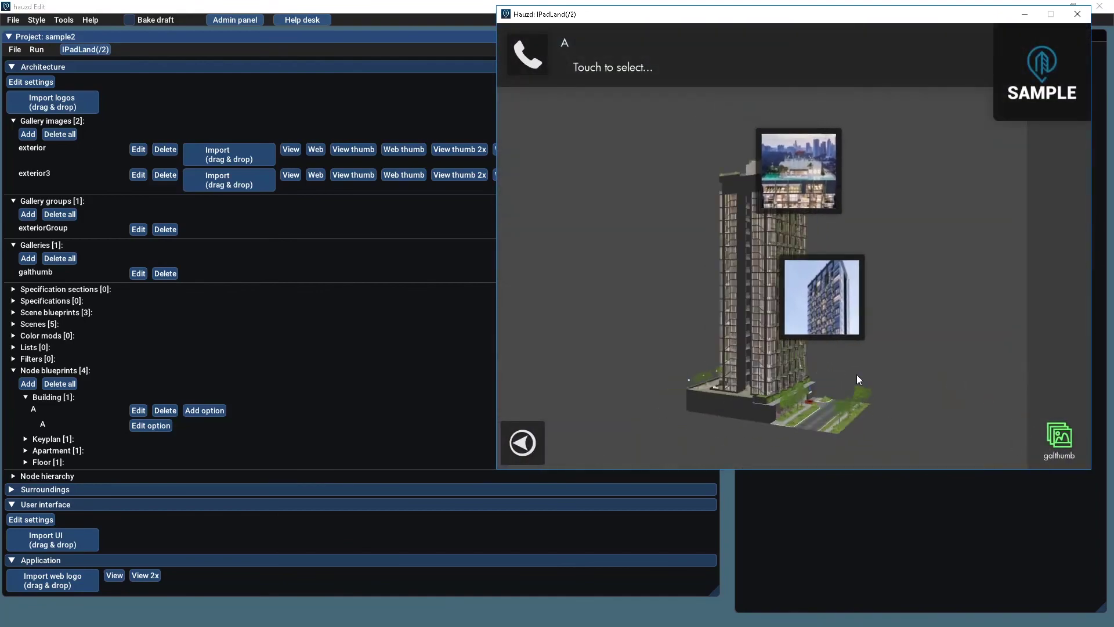
{"action": "left_click", "coordinate": [747, 140]}
{"action": "left_click", "coordinate": [810, 450]}
{"action": "left_click", "coordinate": [810, 450]}
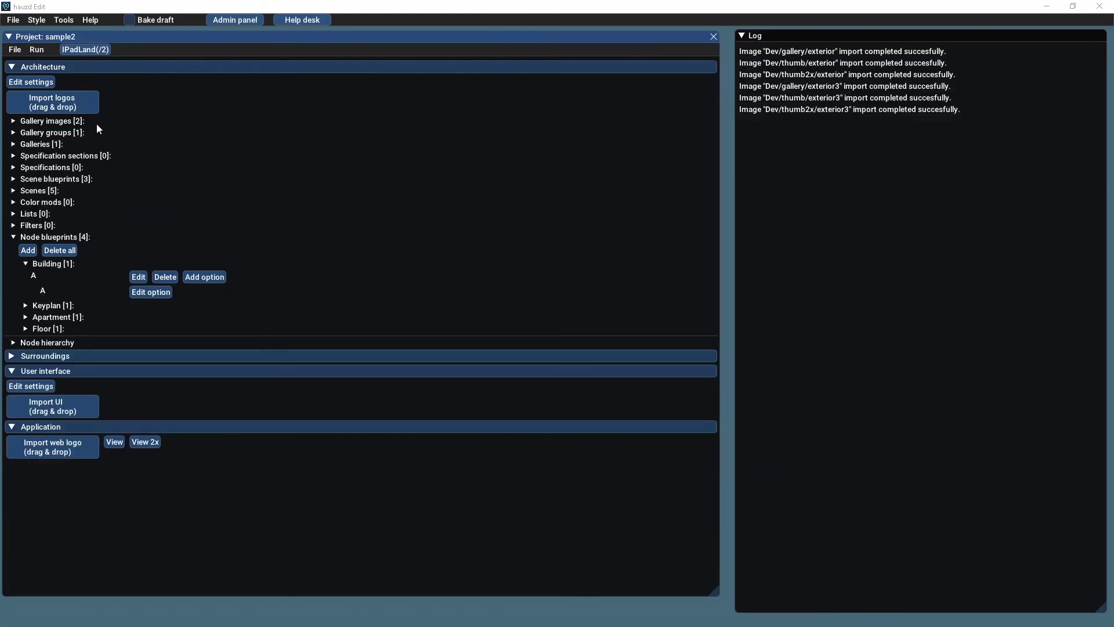
Add a specification section named Specification1.
{"action": "left_click", "coordinate": [45, 157]}
{"action": "left_click", "coordinate": [32, 170]}
{"action": "left_click", "coordinate": [546, 309]}
{"action": "type", "text": "Specification1"}
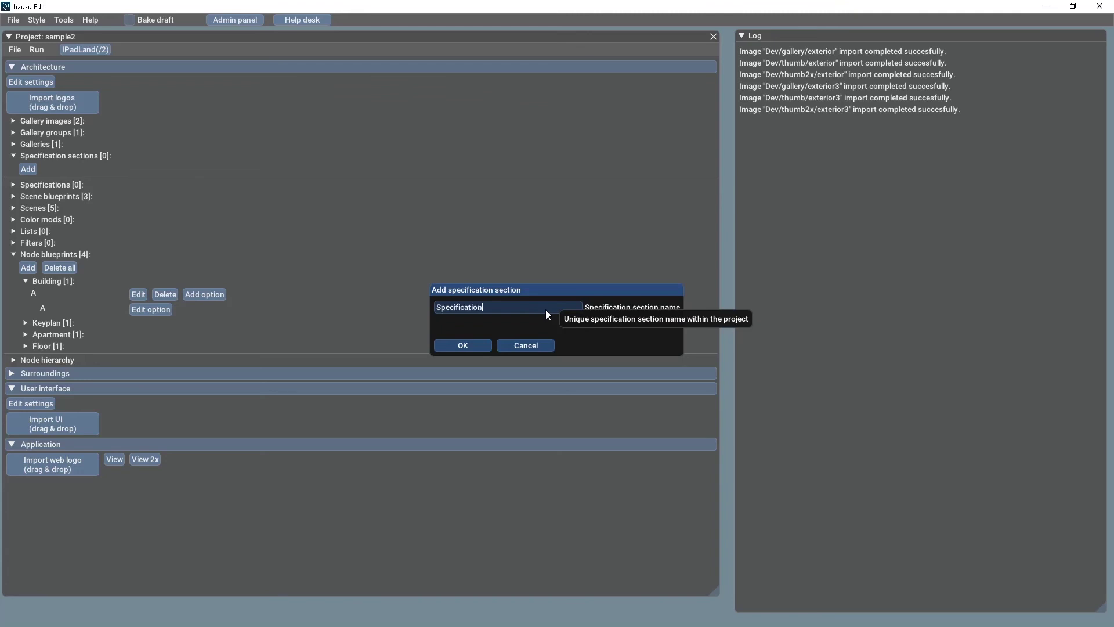
{"action": "left_click", "coordinate": [445, 345]}
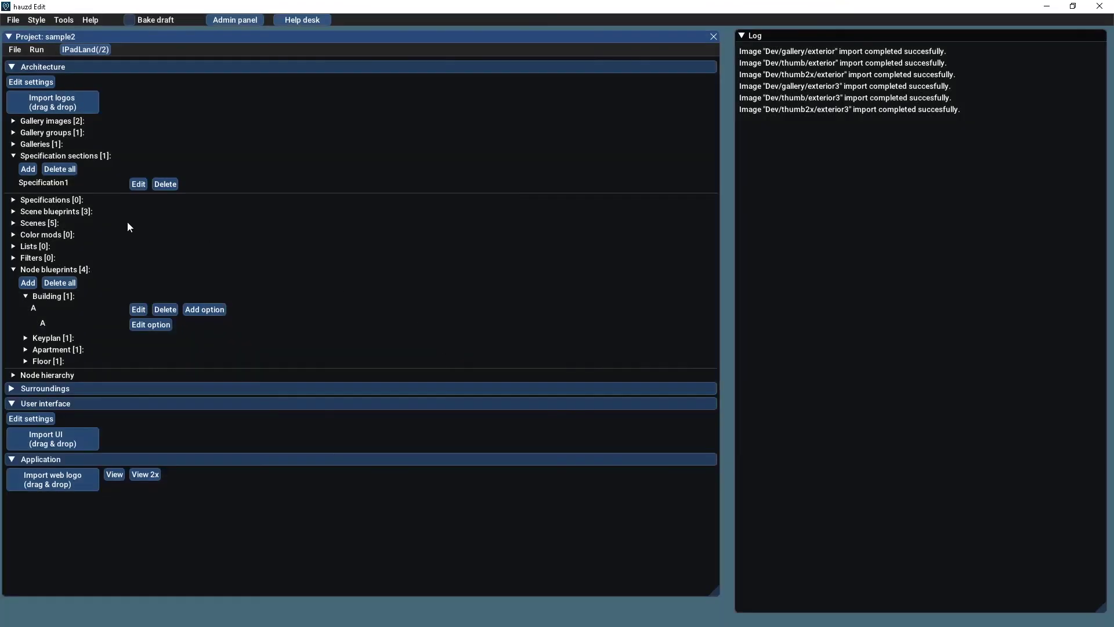
Add a specification named MainSpecs that contains the Specification1 section.
{"action": "left_click", "coordinate": [72, 199]}
{"action": "left_click", "coordinate": [28, 213]}
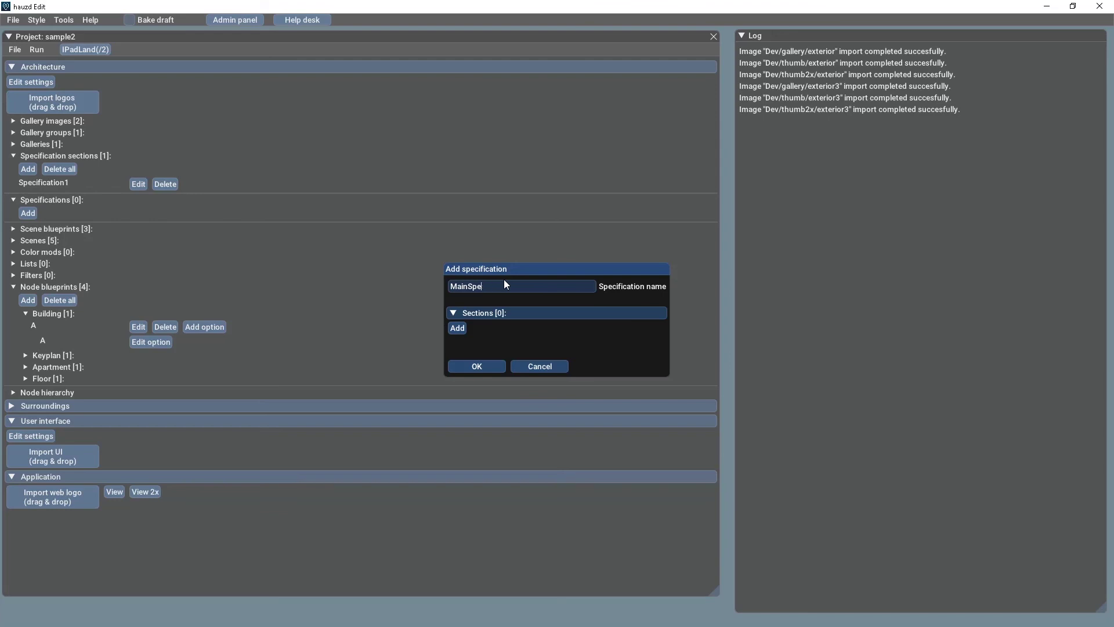
{"action": "left_click", "coordinate": [463, 327]}
{"action": "left_click", "coordinate": [471, 341]}
{"action": "left_click", "coordinate": [479, 359]}
{"action": "left_click", "coordinate": [477, 397]}
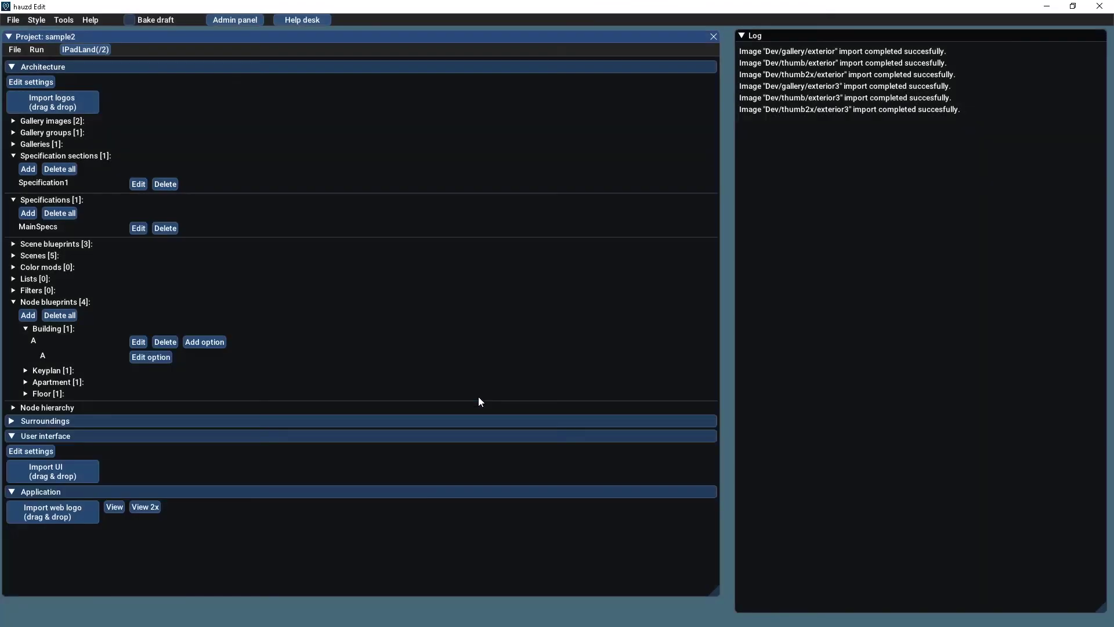
Assign the MainSpecs specification to option A of building A and save the project.
{"action": "left_click", "coordinate": [158, 359]}
{"action": "left_click", "coordinate": [490, 366]}
{"action": "left_click", "coordinate": [490, 429]}
{"action": "left_click", "coordinate": [14, 49]}
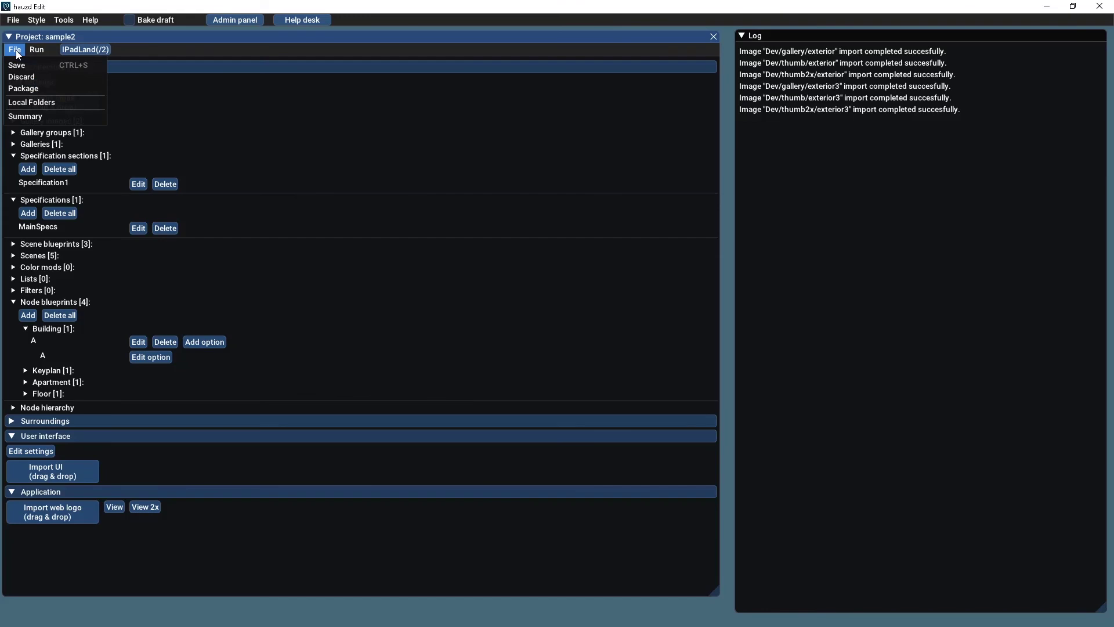
{"action": "left_click", "coordinate": [18, 61]}
Switch to the hauzd Admin Panel and open the spec1 section under Dev > Specification > Section in the Sample project's advanced settings.
{"action": "left_click", "coordinate": [195, 555]}
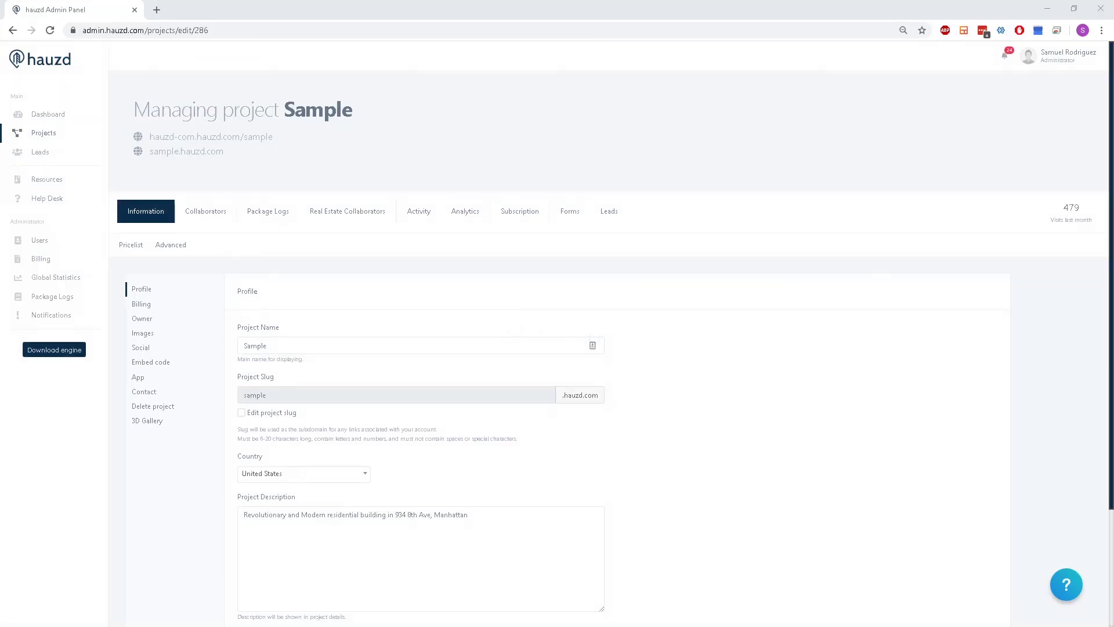
{"action": "left_click", "coordinate": [181, 248]}
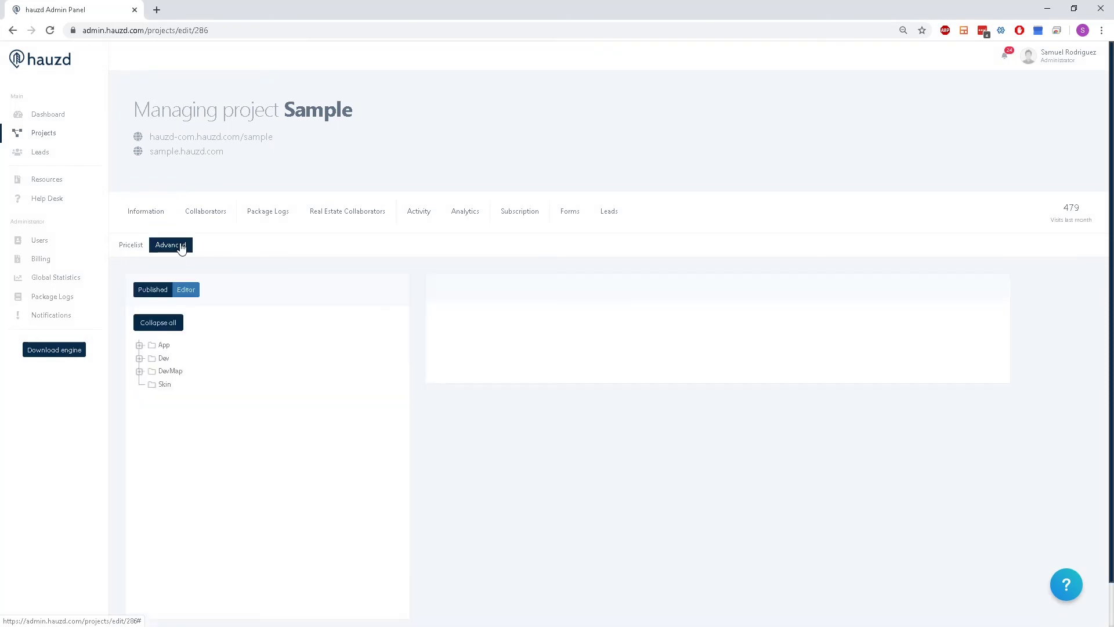
{"action": "left_click", "coordinate": [140, 359]}
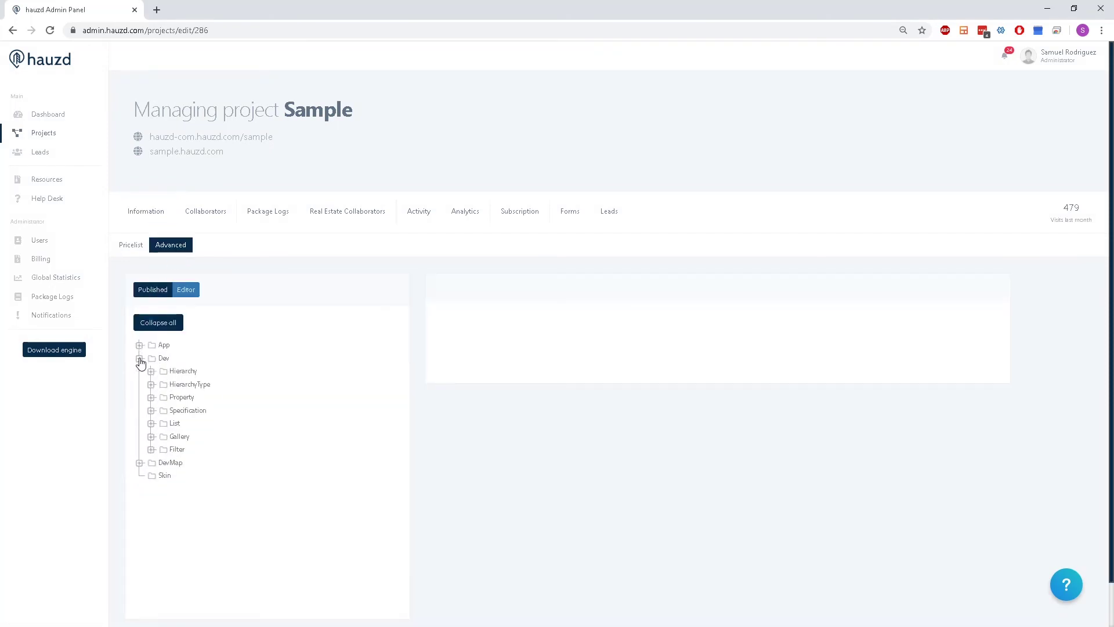
{"action": "left_click", "coordinate": [152, 410]}
{"action": "left_click", "coordinate": [163, 424]}
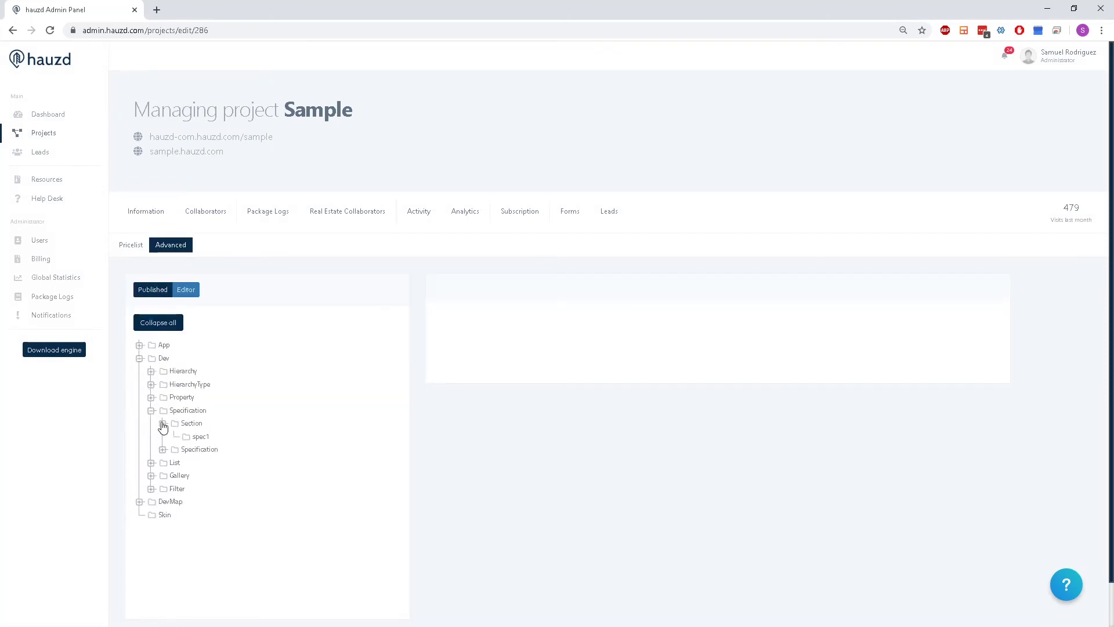
{"action": "left_click", "coordinate": [199, 439]}
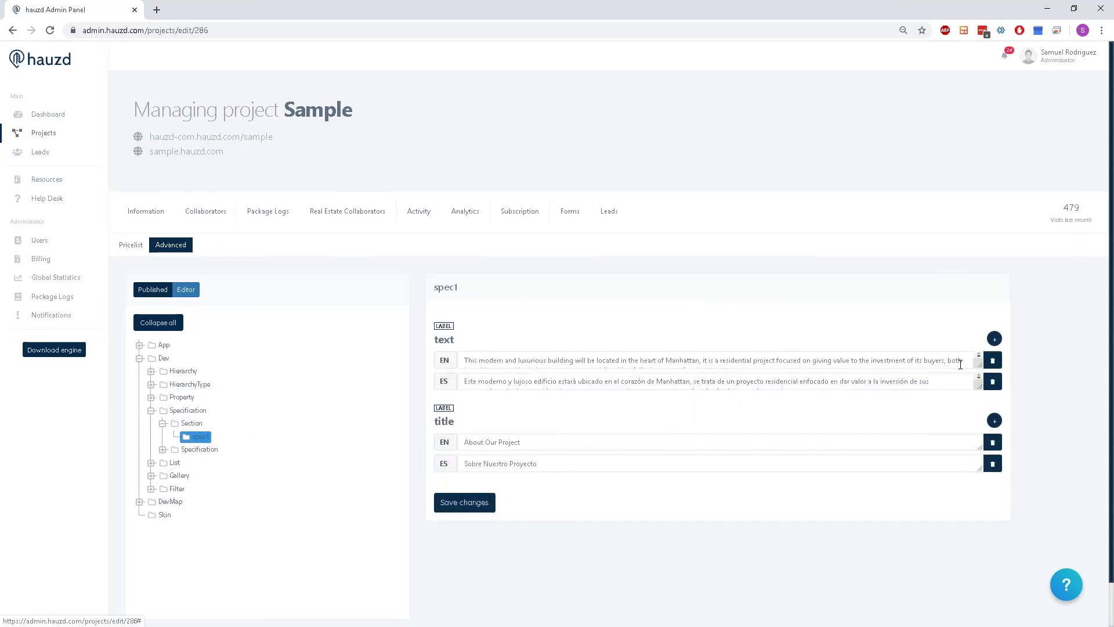
Enlarge and review the English text of spec1, check its English title and save the section's changes.
{"action": "left_click_drag", "start_coordinate": [979, 365], "coordinate": [965, 444]}
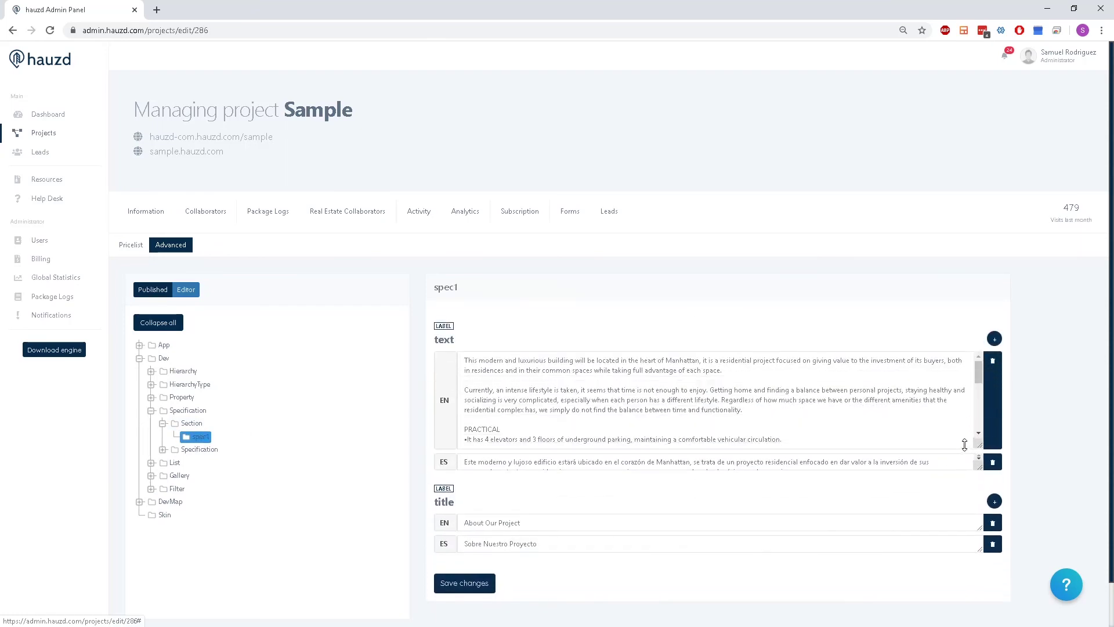
{"action": "scroll", "coordinate": [879, 434], "scroll_direction": "down", "scroll_amount": 6}
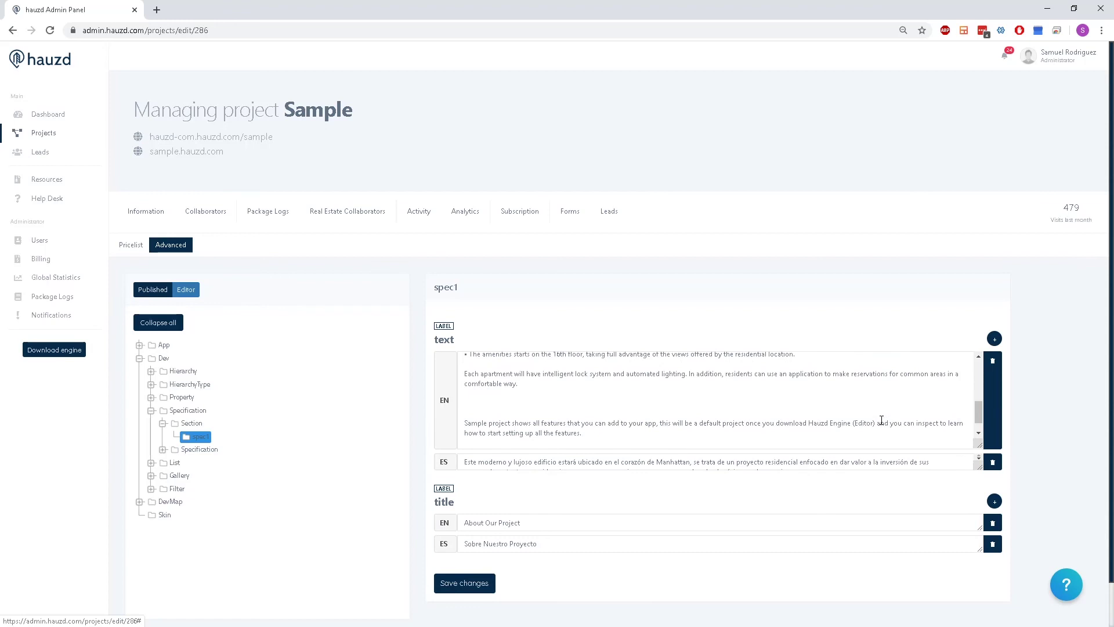
{"action": "left_click", "coordinate": [609, 526]}
{"action": "scroll", "coordinate": [591, 532], "scroll_direction": "down", "scroll_amount": 1}
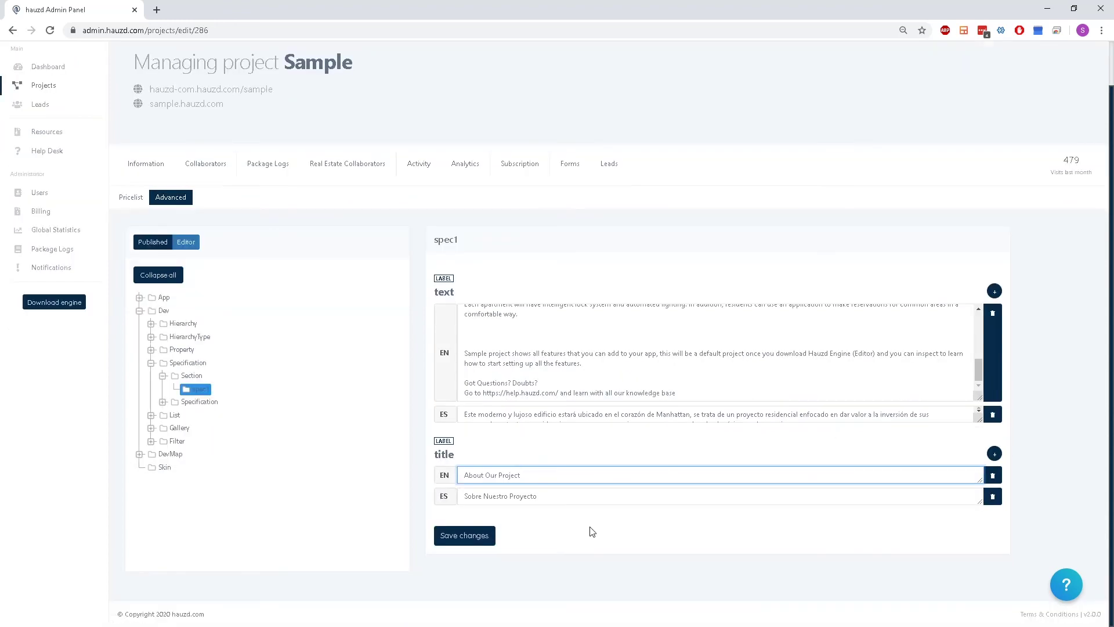
{"action": "left_click", "coordinate": [475, 537]}
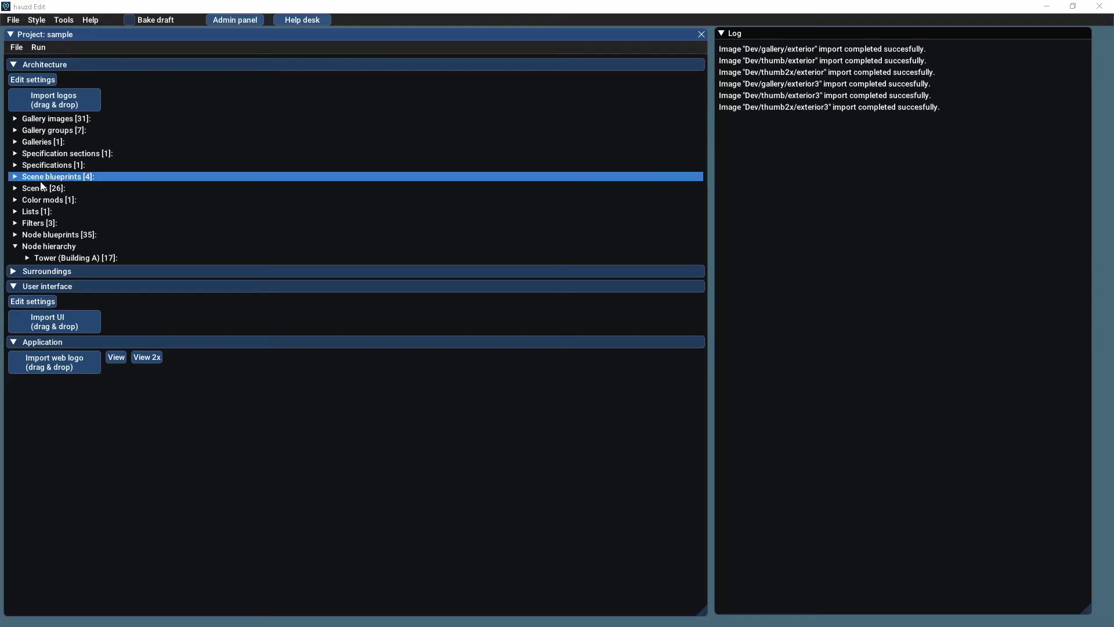
In the sample project in hauzd Edit, start a color mod named col and add its first Select entry.
{"action": "left_click", "coordinate": [44, 200]}
{"action": "left_click", "coordinate": [30, 213]}
{"action": "left_click", "coordinate": [349, 113]}
{"action": "type", "text": "col"}
{"action": "left_click", "coordinate": [339, 143]}
{"action": "left_click", "coordinate": [327, 156]}
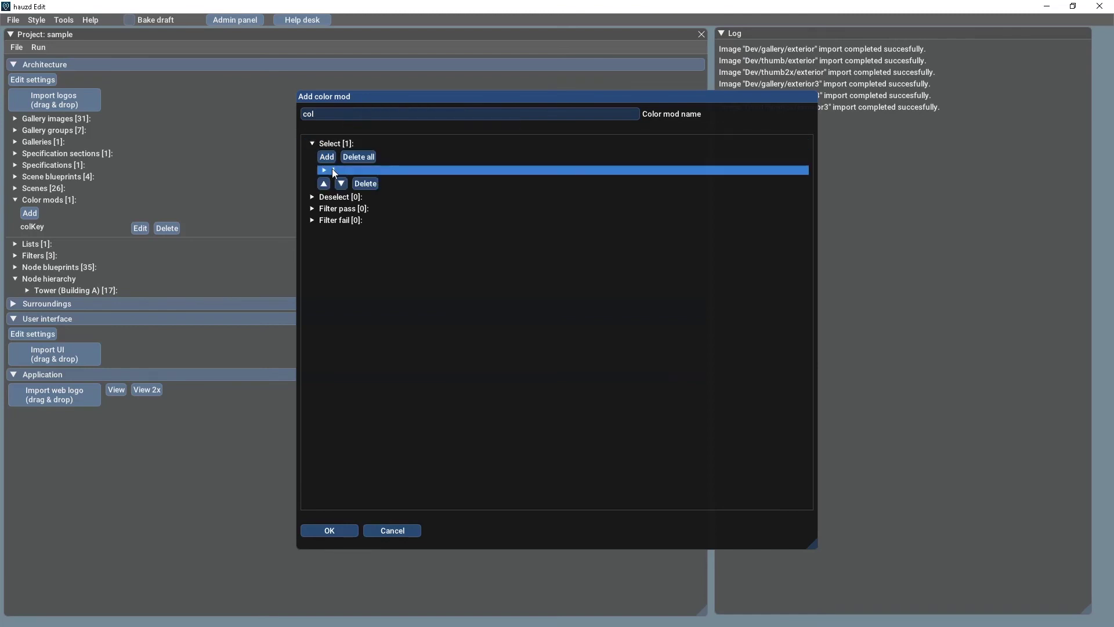
Set the part color of col's first Select entry to green #49FF42FF.
{"action": "left_click", "coordinate": [332, 169]}
{"action": "left_click", "coordinate": [656, 183]}
{"action": "left_click", "coordinate": [788, 237]}
{"action": "left_click_drag", "start_coordinate": [789, 237], "coordinate": [788, 250]}
{"action": "left_click", "coordinate": [745, 210]}
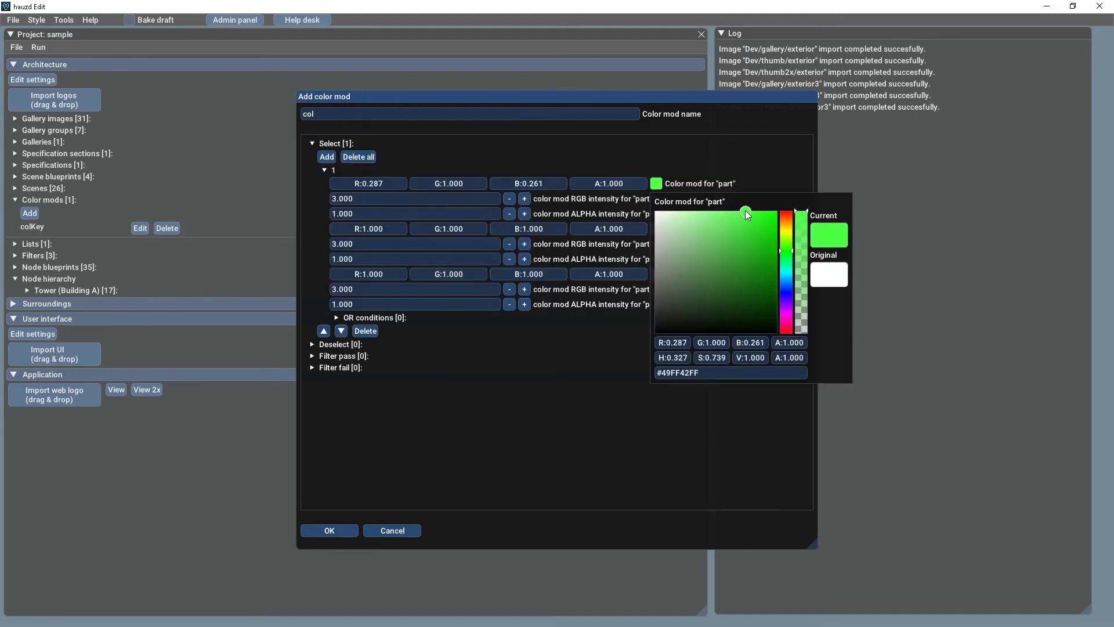
{"action": "left_click", "coordinate": [763, 170]}
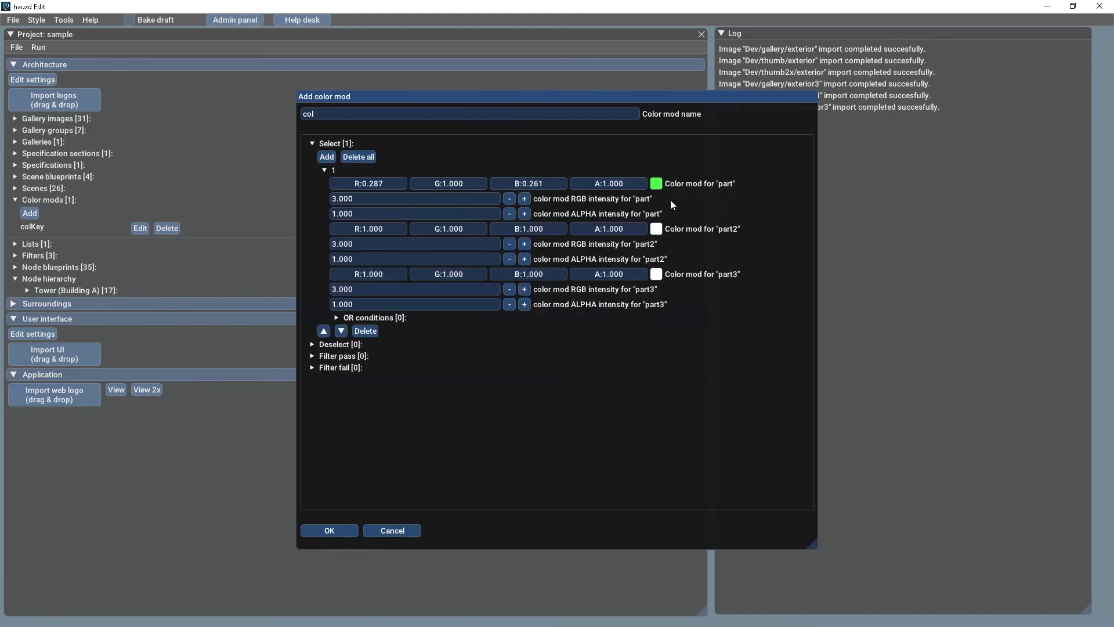
Add a second Select entry to col with a red part color of R 1.000, G 0.100, B 0.100.
{"action": "left_click", "coordinate": [326, 157]}
{"action": "left_click", "coordinate": [325, 344]}
{"action": "left_click", "coordinate": [656, 357]}
{"action": "left_click", "coordinate": [765, 386]}
Add an OR condition to the first Select entry requiring Status to equal Available.
{"action": "left_click", "coordinate": [383, 318]}
{"action": "left_click", "coordinate": [351, 331]}
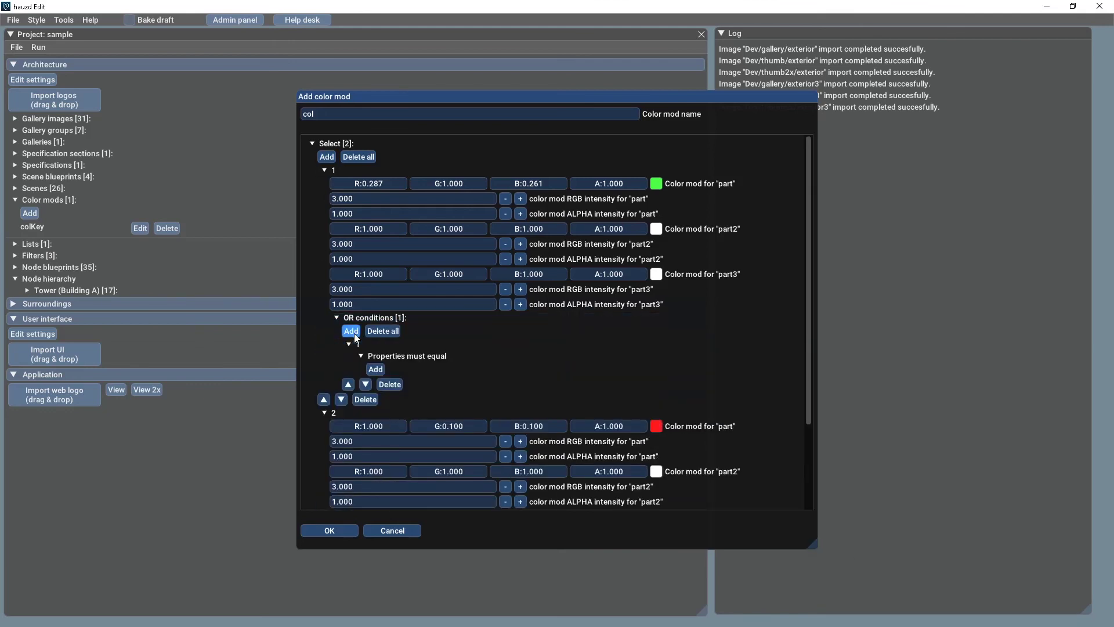
{"action": "left_click", "coordinate": [376, 369]}
{"action": "left_click", "coordinate": [510, 319]}
{"action": "left_click", "coordinate": [498, 404]}
{"action": "left_click", "coordinate": [485, 384]}
{"action": "left_click", "coordinate": [479, 400]}
Add an OR condition to the second Select entry requiring Status to equal Sold.
{"action": "scroll", "coordinate": [423, 441], "scroll_direction": "down", "scroll_amount": 3}
{"action": "left_click", "coordinate": [336, 482]}
{"action": "left_click", "coordinate": [351, 497]}
{"action": "scroll", "coordinate": [406, 465], "scroll_direction": "down", "scroll_amount": 2}
{"action": "left_click", "coordinate": [375, 441]}
{"action": "left_click", "coordinate": [479, 405]}
{"action": "left_click", "coordinate": [478, 456]}
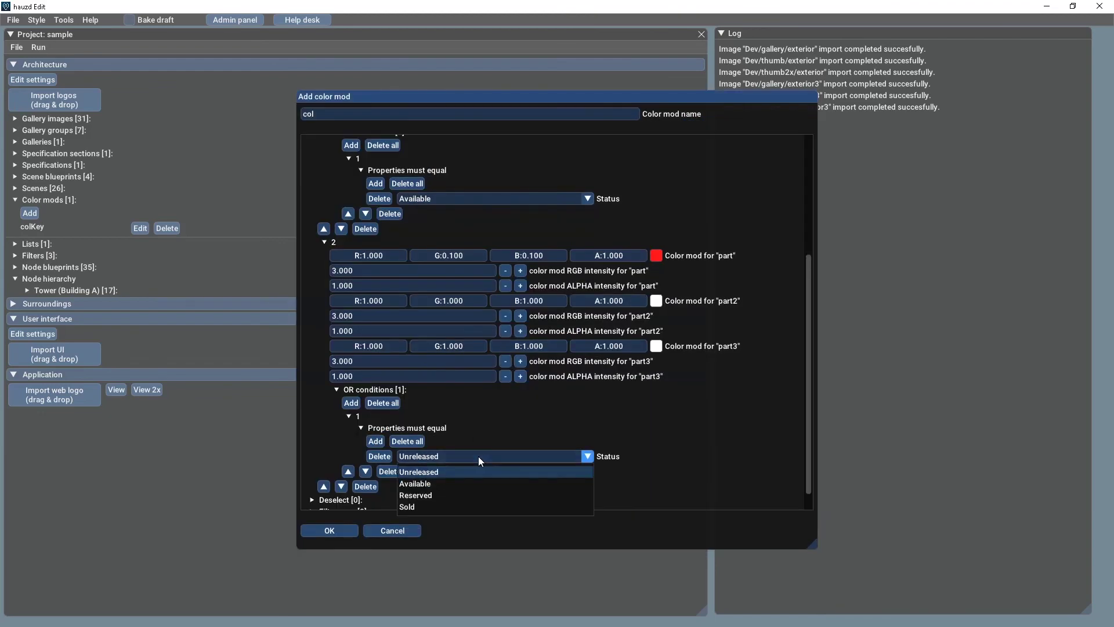
{"action": "left_click", "coordinate": [464, 504]}
Add a Filter pass entry with a green part color of R 0.000, G 1.000, B 0.048.
{"action": "scroll", "coordinate": [460, 480], "scroll_direction": "down", "scroll_amount": 1}
{"action": "left_click", "coordinate": [342, 490]}
{"action": "scroll", "coordinate": [376, 434], "scroll_direction": "down", "scroll_amount": 1}
{"action": "left_click", "coordinate": [332, 488]}
{"action": "scroll", "coordinate": [342, 464], "scroll_direction": "down", "scroll_amount": 1}
{"action": "left_click", "coordinate": [339, 475]}
{"action": "scroll", "coordinate": [464, 441], "scroll_direction": "down", "scroll_amount": 2}
{"action": "left_click", "coordinate": [655, 395]}
{"action": "left_click", "coordinate": [799, 450]}
{"action": "left_click", "coordinate": [733, 336]}
Add an OR condition to the Filter pass entry with a Status property and choose its value.
{"action": "scroll", "coordinate": [734, 331], "scroll_direction": "down", "scroll_amount": 1}
{"action": "left_click", "coordinate": [373, 473]}
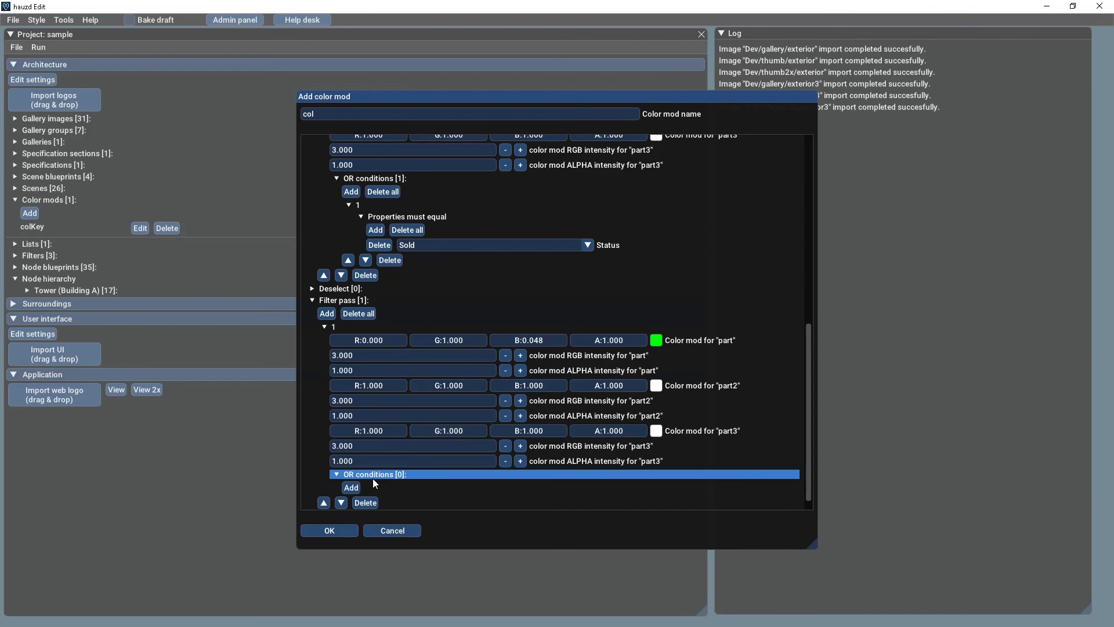
{"action": "left_click", "coordinate": [352, 486]}
{"action": "scroll", "coordinate": [371, 488], "scroll_direction": "down", "scroll_amount": 1}
{"action": "left_click", "coordinate": [376, 458]}
{"action": "left_click", "coordinate": [495, 345]}
{"action": "left_click", "coordinate": [506, 457]}
{"action": "left_click", "coordinate": [500, 496]}
Add a Filter fail entry to the color mod and pick its part color.
{"action": "left_click", "coordinate": [327, 245]}
{"action": "left_click", "coordinate": [333, 472]}
{"action": "left_click", "coordinate": [656, 487]}
{"action": "left_click", "coordinate": [780, 441]}
{"action": "left_click", "coordinate": [729, 399]}
Give the Filter fail entry an OR condition on the Status property and finish creating the col color mod.
{"action": "scroll", "coordinate": [729, 399], "scroll_direction": "down", "scroll_amount": 2}
{"action": "left_click", "coordinate": [374, 482]}
{"action": "left_click", "coordinate": [351, 495]}
{"action": "scroll", "coordinate": [372, 493], "scroll_direction": "down", "scroll_amount": 2}
{"action": "left_click", "coordinate": [376, 457]}
{"action": "left_click", "coordinate": [495, 345]}
{"action": "left_click", "coordinate": [486, 471]}
{"action": "left_click", "coordinate": [482, 521]}
{"action": "left_click", "coordinate": [340, 531]}
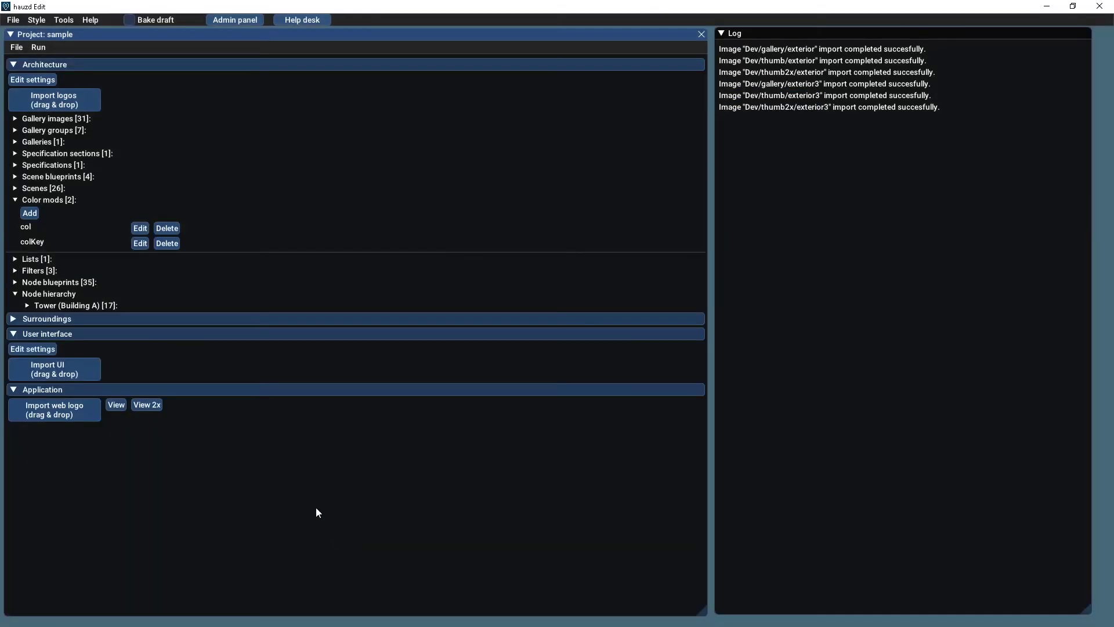
Set the part color mod of building A's option A to col.
{"action": "left_click", "coordinate": [64, 281]}
{"action": "left_click", "coordinate": [142, 337]}
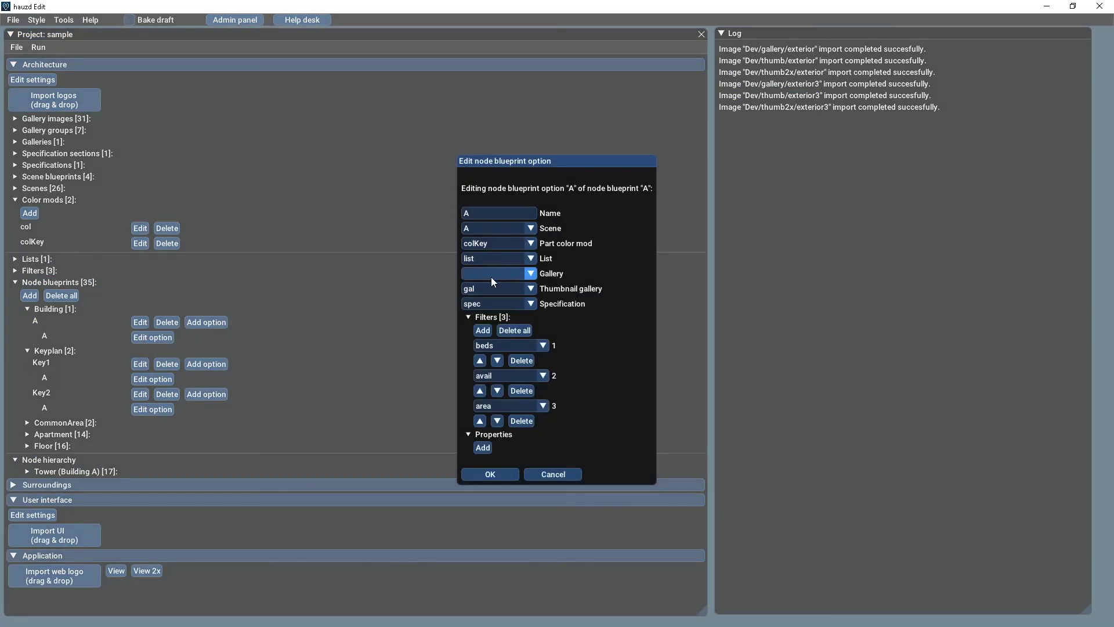
{"action": "left_click", "coordinate": [498, 258]}
{"action": "left_click", "coordinate": [489, 473]}
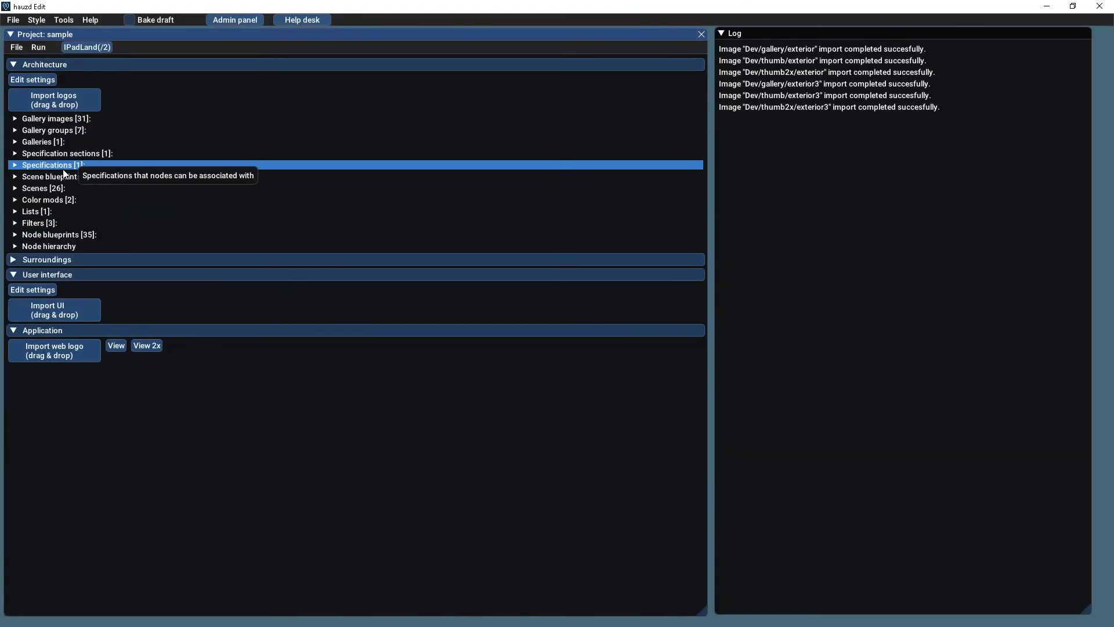
Start a filter named Availability with a first OR condition requiring Status to equal Available.
{"action": "left_click", "coordinate": [51, 227]}
{"action": "left_click", "coordinate": [36, 235]}
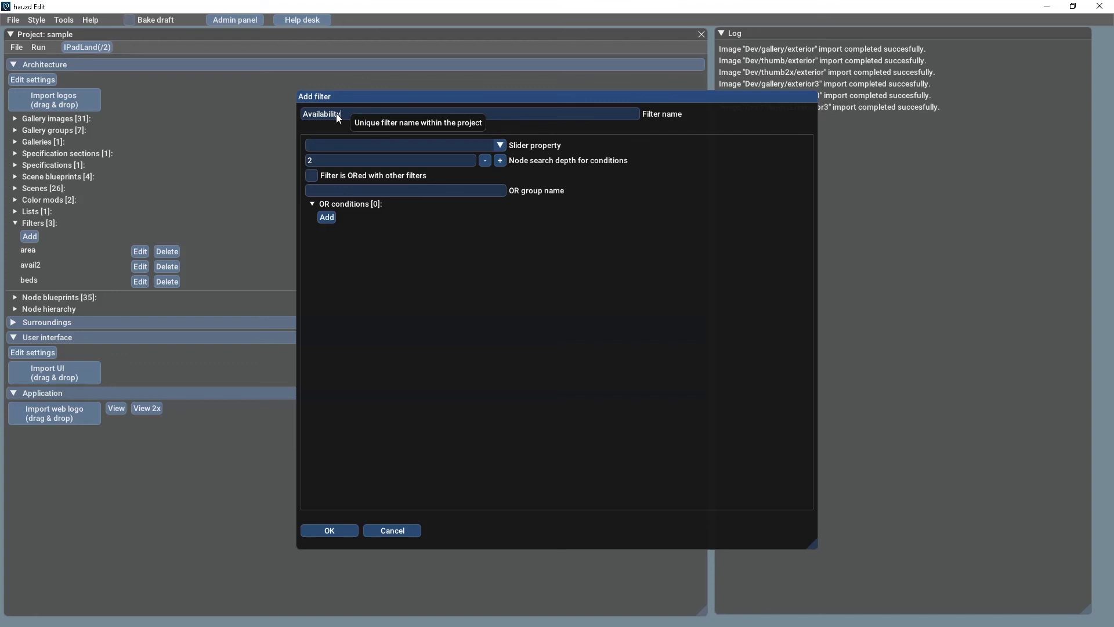
{"action": "left_click", "coordinate": [327, 217]}
{"action": "left_click", "coordinate": [352, 257]}
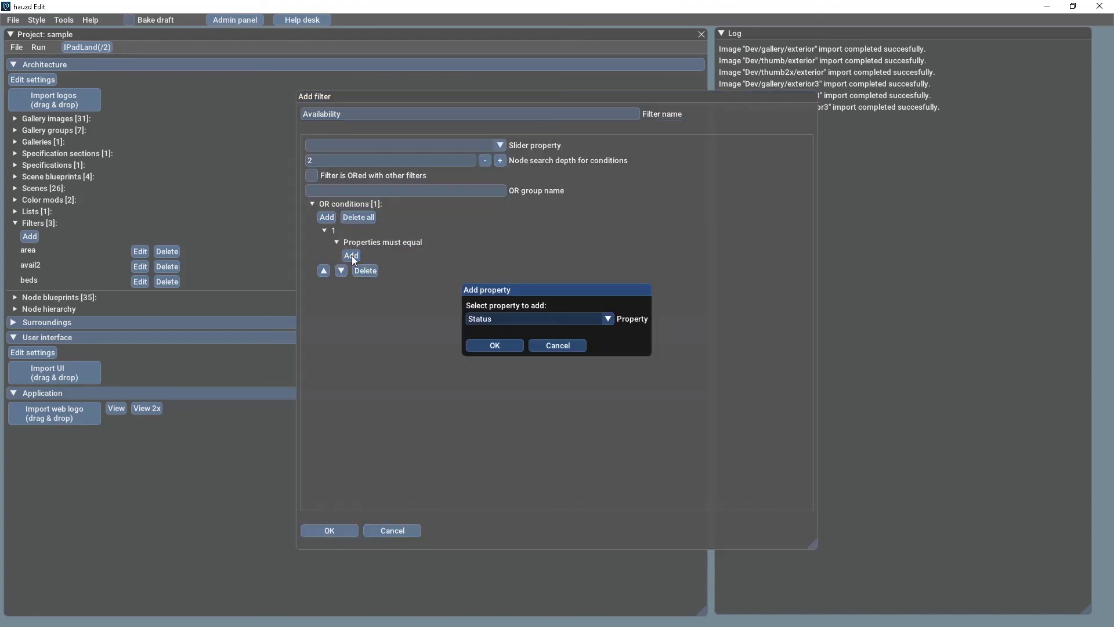
{"action": "left_click", "coordinate": [496, 345]}
{"action": "left_click", "coordinate": [457, 271]}
{"action": "left_click", "coordinate": [441, 295]}
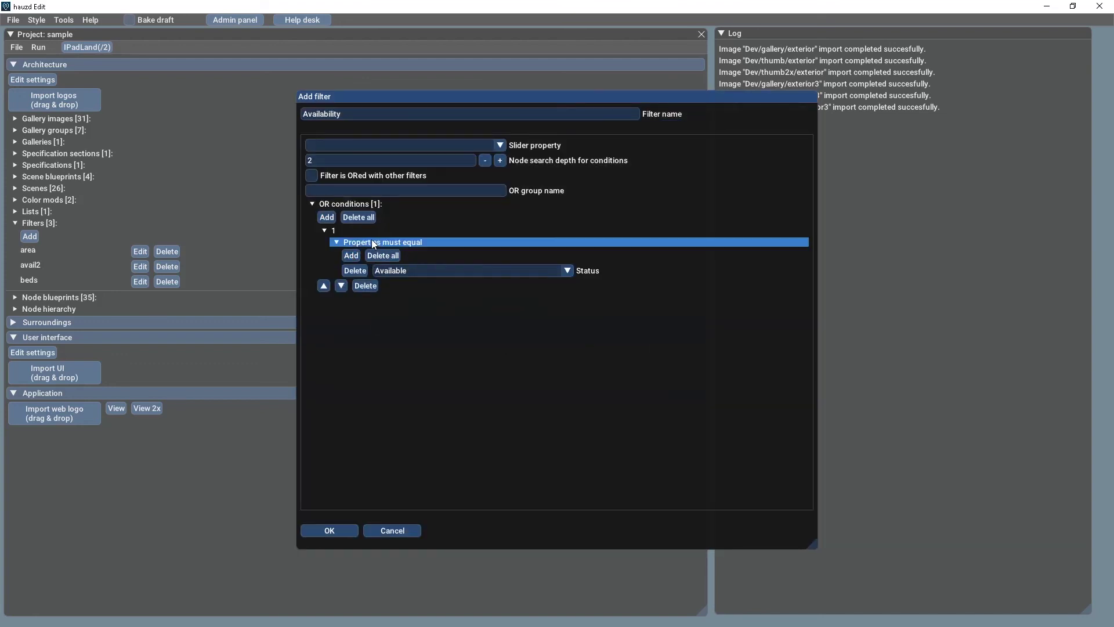
Add a second OR condition to the Availability filter requiring Status to equal Reserved.
{"action": "left_click", "coordinate": [324, 217]}
{"action": "left_click", "coordinate": [351, 324]}
{"action": "left_click", "coordinate": [488, 346]}
{"action": "left_click", "coordinate": [458, 339]}
{"action": "left_click", "coordinate": [433, 376]}
Add a third OR condition requiring Status to equal Sold and finish creating the Availability filter.
{"action": "left_click", "coordinate": [327, 217]}
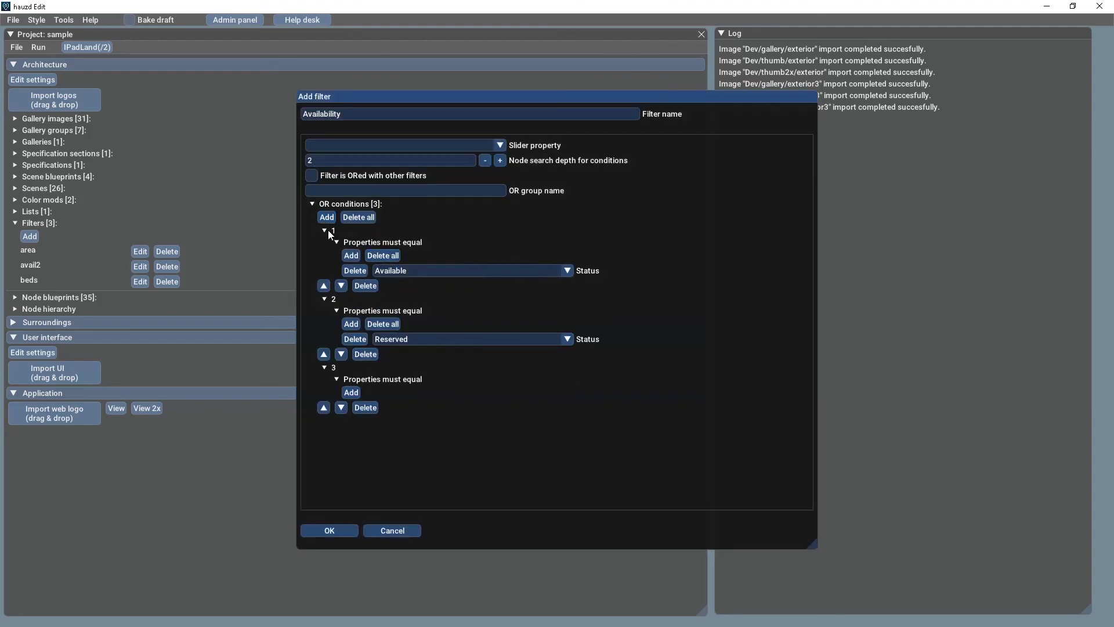
{"action": "left_click", "coordinate": [350, 393]}
{"action": "left_click", "coordinate": [490, 345]}
{"action": "left_click", "coordinate": [462, 408]}
{"action": "left_click", "coordinate": [424, 459]}
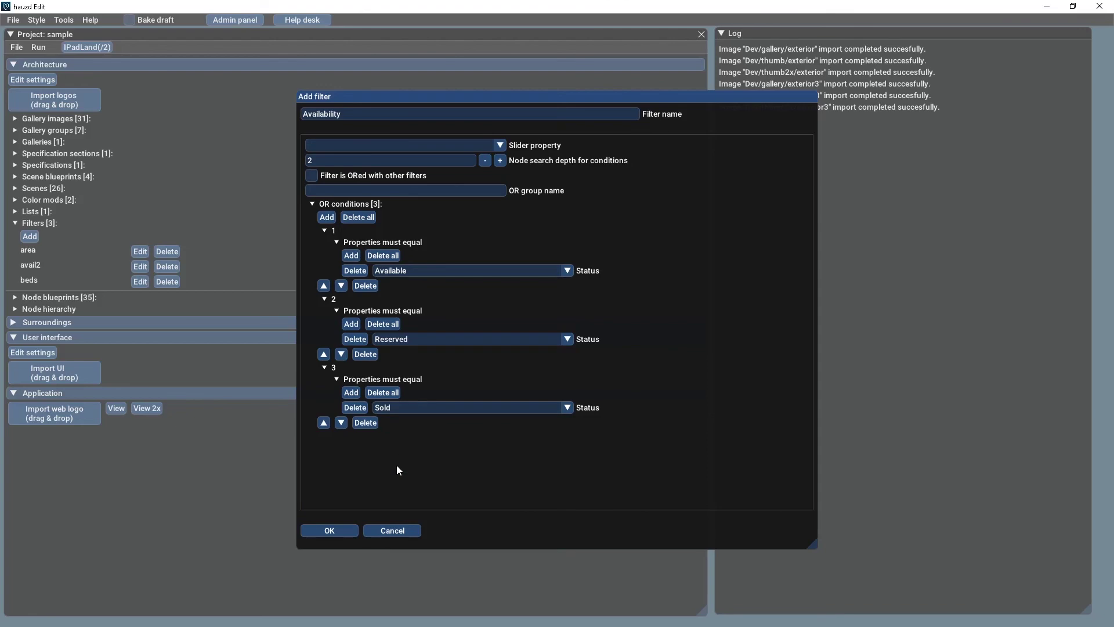
{"action": "left_click", "coordinate": [329, 531]}
Add the Availability filter to option A of the building A node blueprint.
{"action": "left_click", "coordinate": [82, 314]}
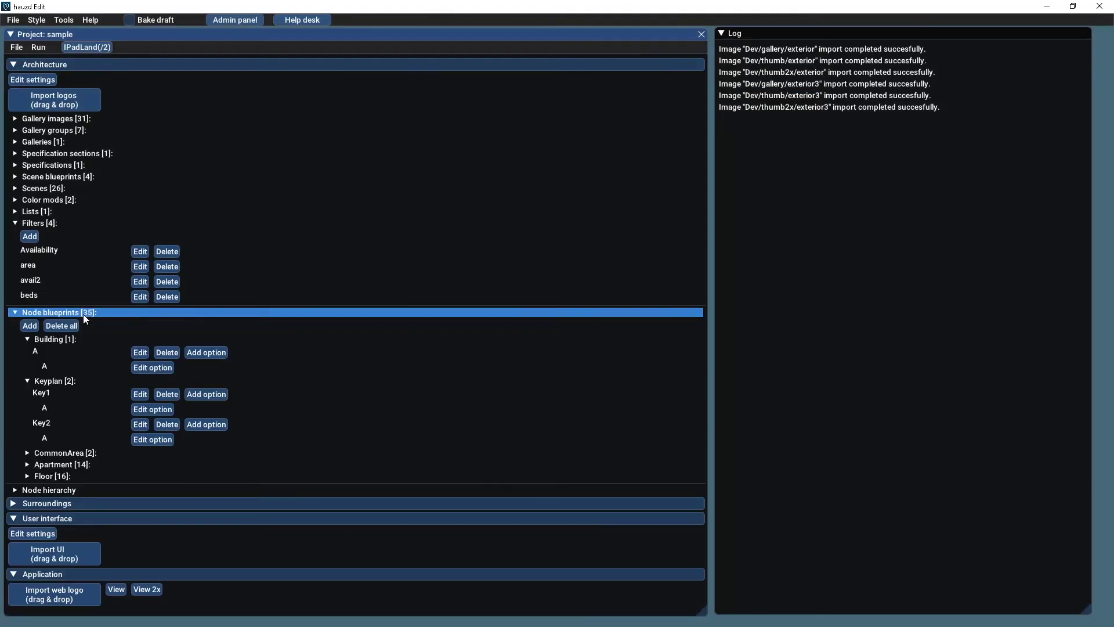
{"action": "left_click", "coordinate": [144, 368]}
{"action": "left_click", "coordinate": [481, 376]}
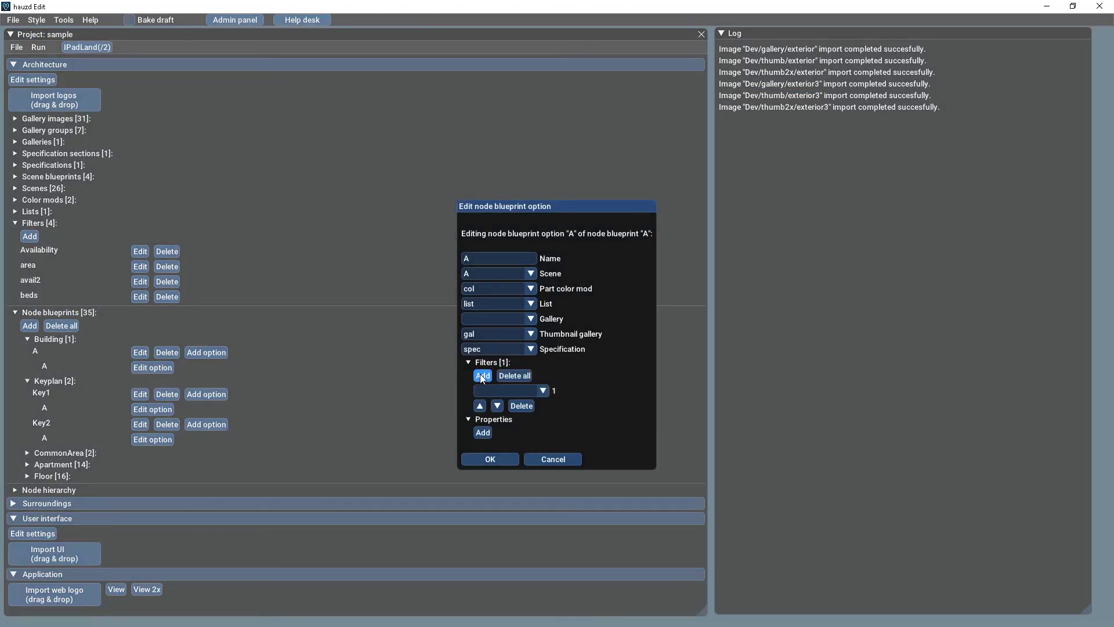
{"action": "left_click", "coordinate": [480, 389]}
{"action": "left_click", "coordinate": [487, 402]}
{"action": "left_click", "coordinate": [494, 457]}
Run the project in the IPadLand(/2) preview, agree to the disclaimer and check the building's filter.
{"action": "left_click", "coordinate": [93, 47]}
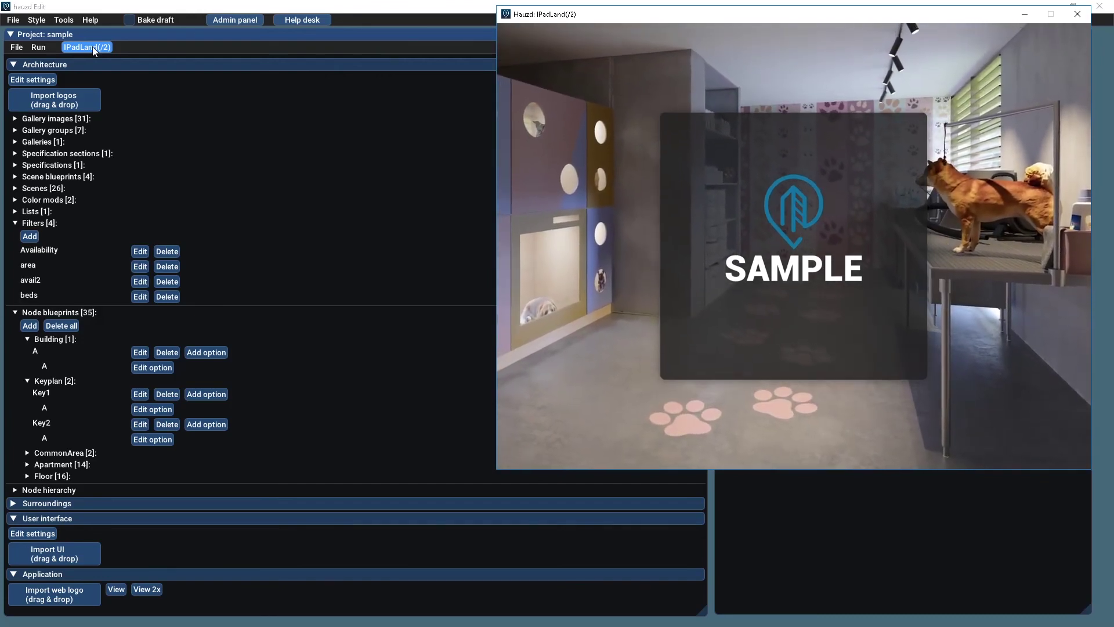
{"action": "left_click", "coordinate": [812, 332]}
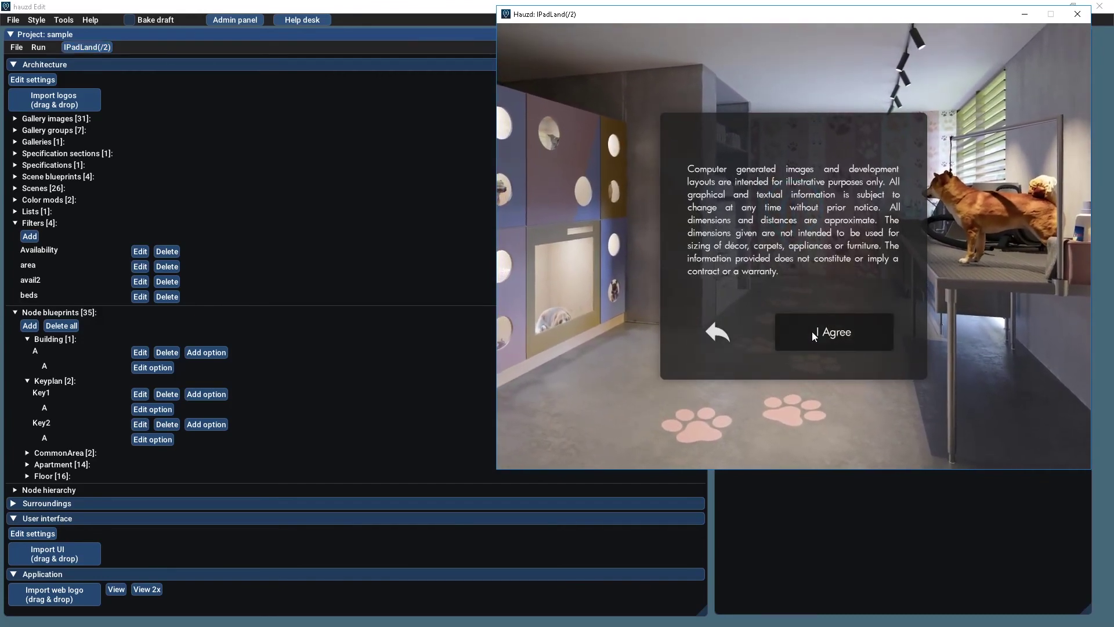
{"action": "left_click", "coordinate": [812, 332]}
{"action": "left_click", "coordinate": [519, 395]}
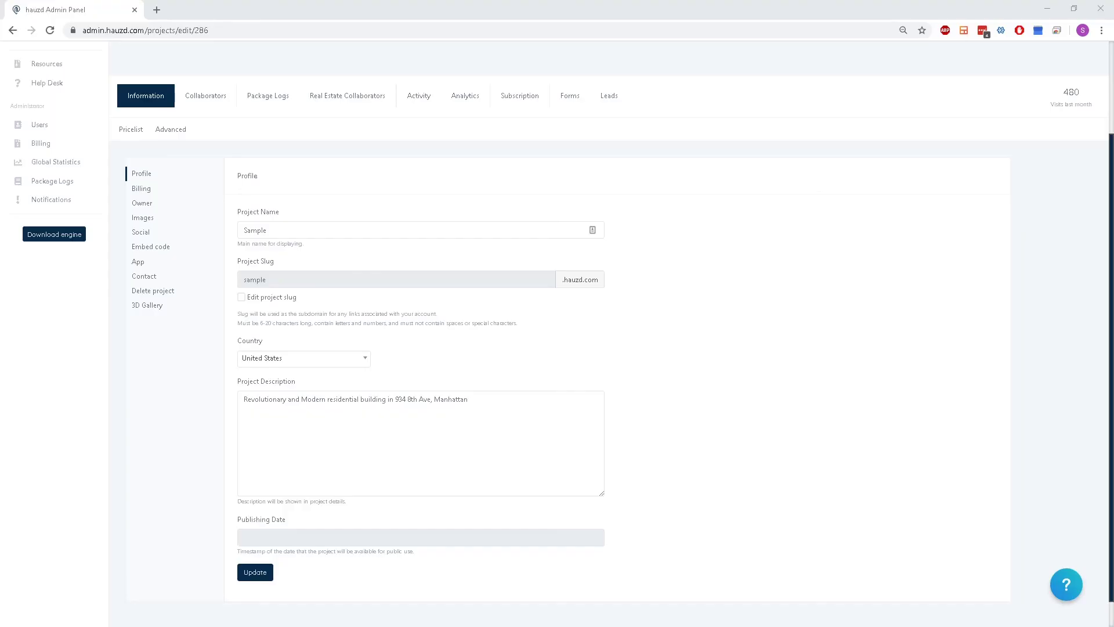
In the project's Advanced data, set the apt45 hierarchy type's areaSqm to 45, baths to 1 and beds to 1, and save the changes.
{"action": "left_click", "coordinate": [165, 130]}
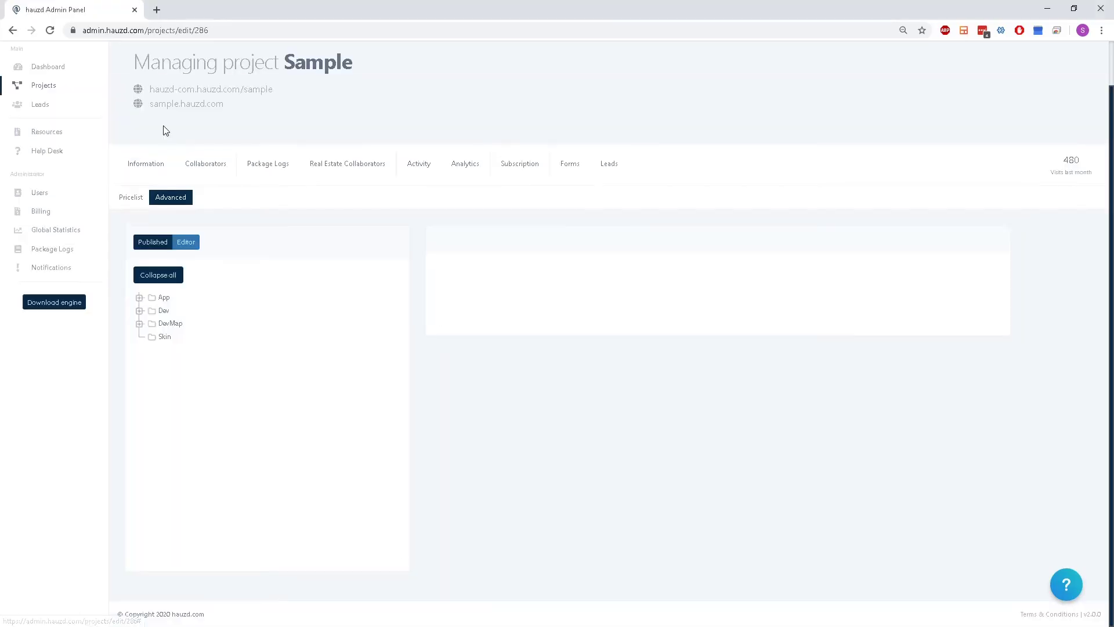
{"action": "left_click", "coordinate": [139, 311]}
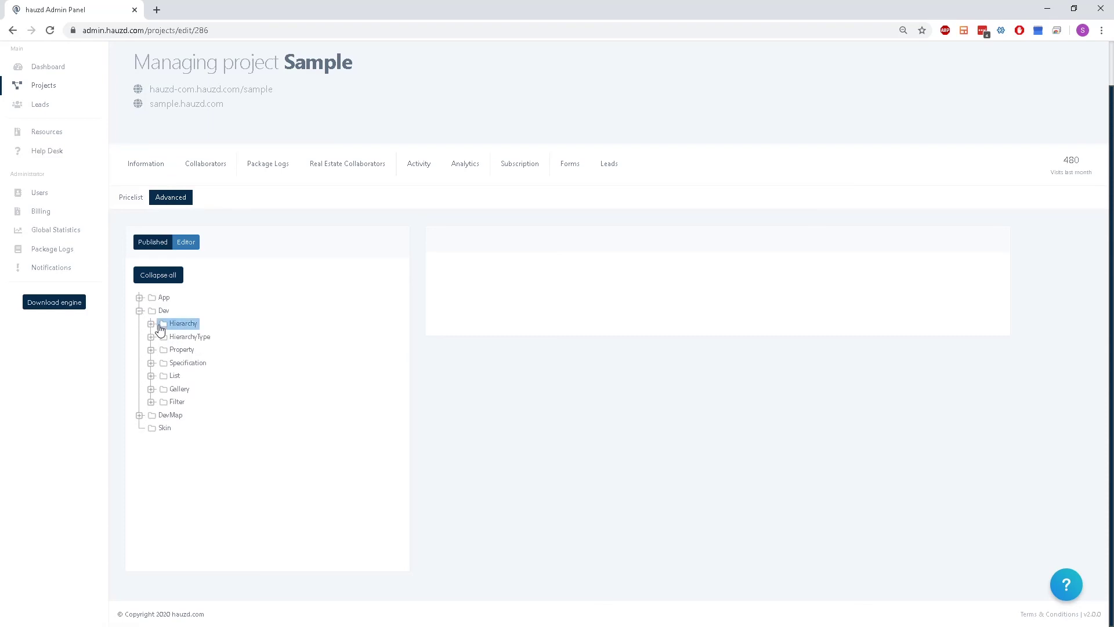
{"action": "left_click", "coordinate": [151, 337]}
{"action": "left_click", "coordinate": [187, 377]}
{"action": "left_click", "coordinate": [506, 309]}
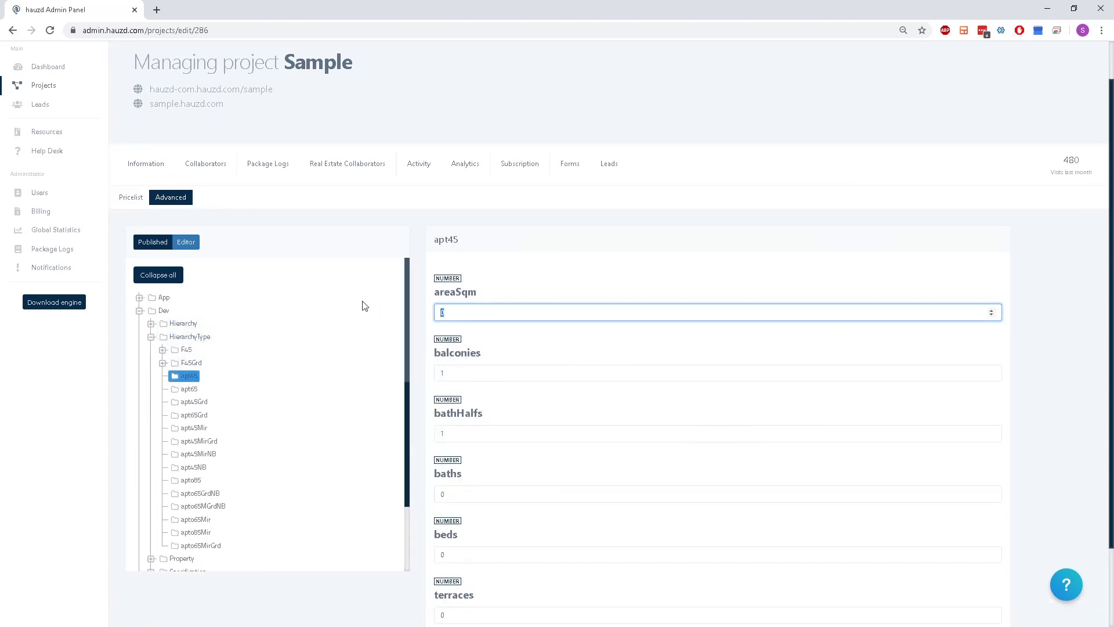
{"action": "left_click", "coordinate": [477, 495]}
{"action": "key", "text": "Tab"}
{"action": "scroll", "coordinate": [528, 430], "scroll_direction": "down", "scroll_amount": 1}
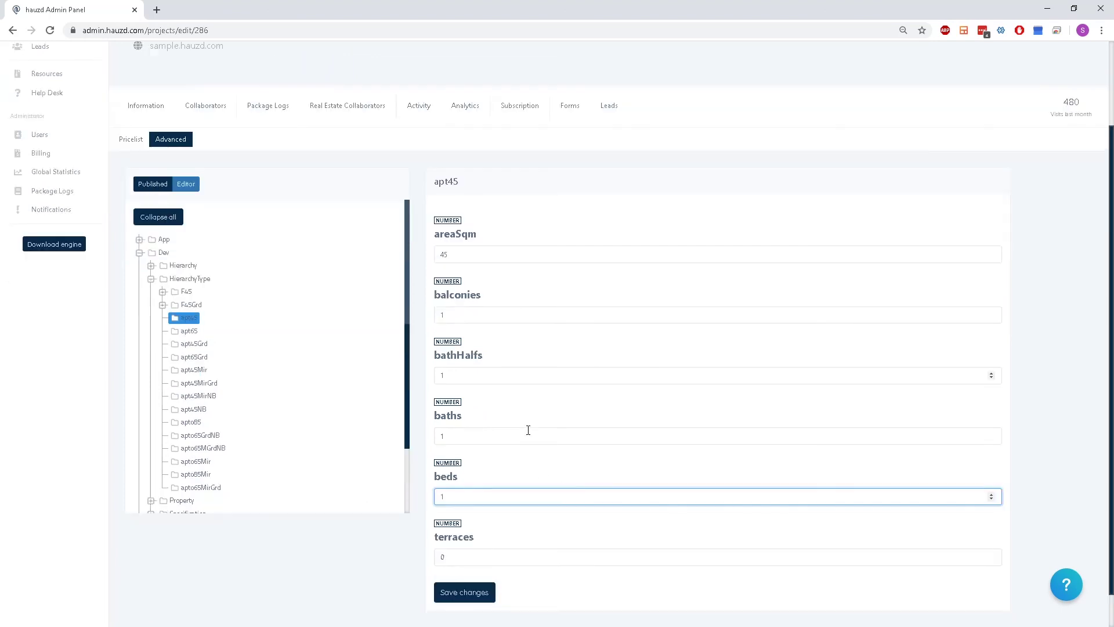
{"action": "left_click", "coordinate": [487, 592]}
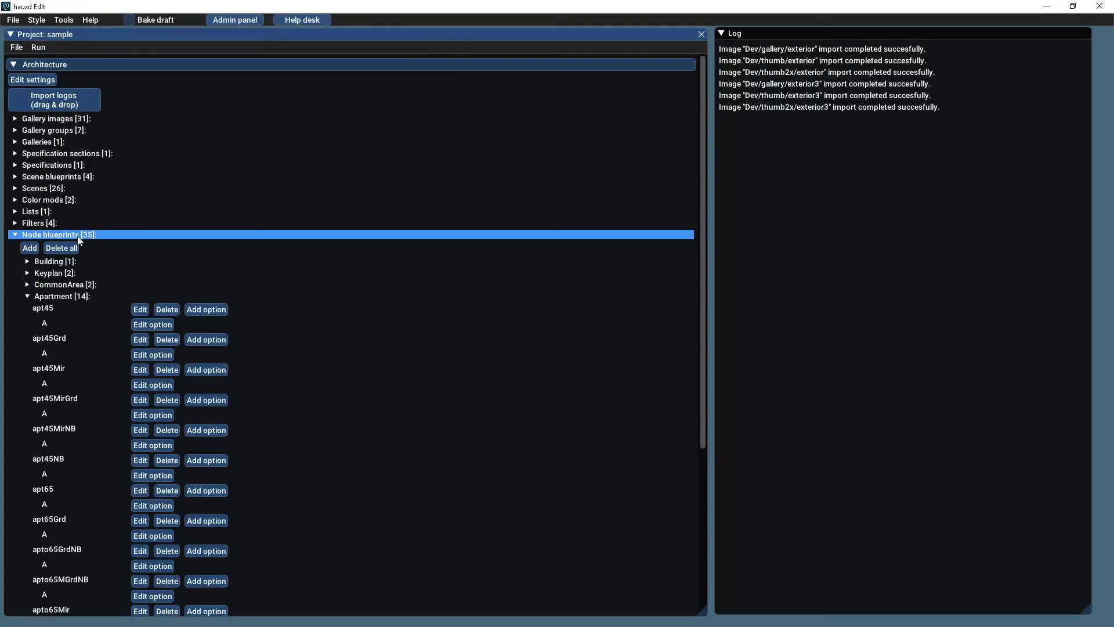
Switch to hauzd Edit and start a filter named sqmmeters with one OR condition and Area in square meters as its slider property.
{"action": "left_click", "coordinate": [47, 233]}
{"action": "left_click", "coordinate": [44, 224]}
{"action": "left_click", "coordinate": [30, 235]}
{"action": "type", "text": "s"}
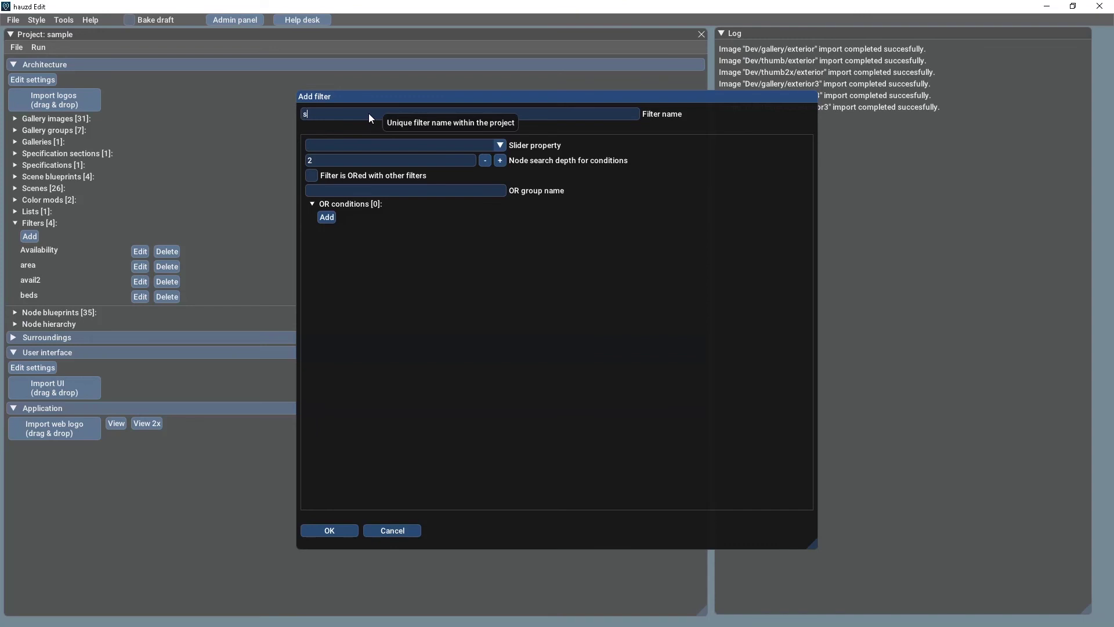
{"action": "type", "text": "qmmet"}
{"action": "left_click", "coordinate": [332, 219]}
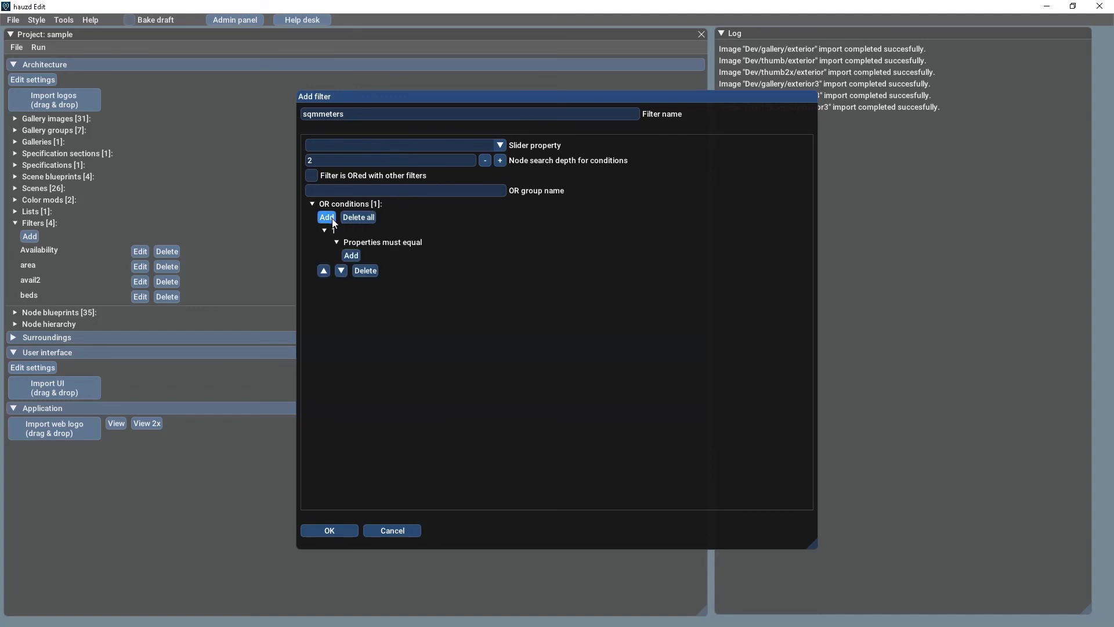
{"action": "left_click", "coordinate": [442, 145]}
{"action": "left_click", "coordinate": [405, 237]}
Require Category to equal Apartment in the filter's OR condition, rename the filter MetersArea and finish creating it.
{"action": "left_click", "coordinate": [355, 256]}
{"action": "left_click", "coordinate": [520, 319]}
{"action": "left_click", "coordinate": [506, 384]}
{"action": "left_click", "coordinate": [499, 345]}
{"action": "left_click", "coordinate": [491, 271]}
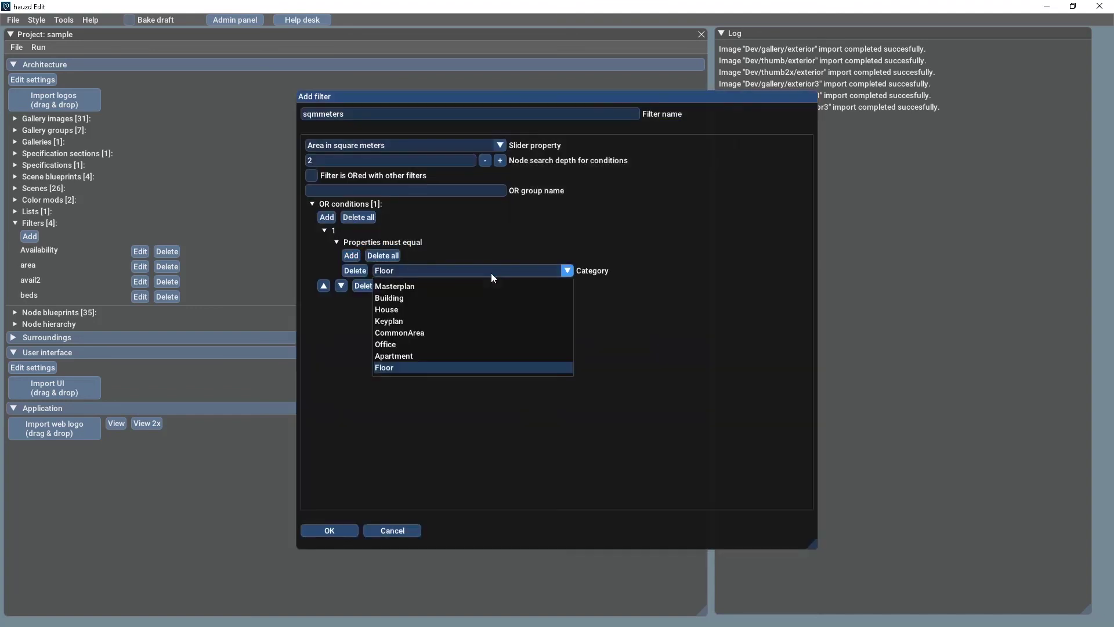
{"action": "left_click", "coordinate": [459, 355]}
{"action": "double_click", "coordinate": [352, 115]}
{"action": "type", "text": "MetersArea"}
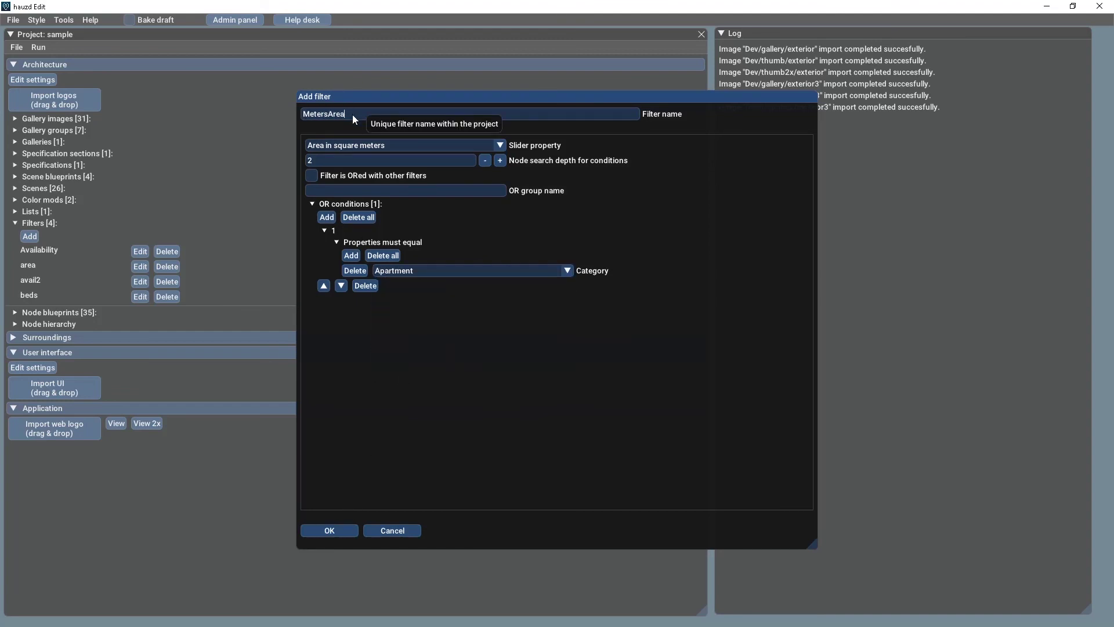
{"action": "left_click", "coordinate": [348, 529]}
Add MetersArea as the second filter of option A in the building A node blueprint.
{"action": "left_click", "coordinate": [87, 327]}
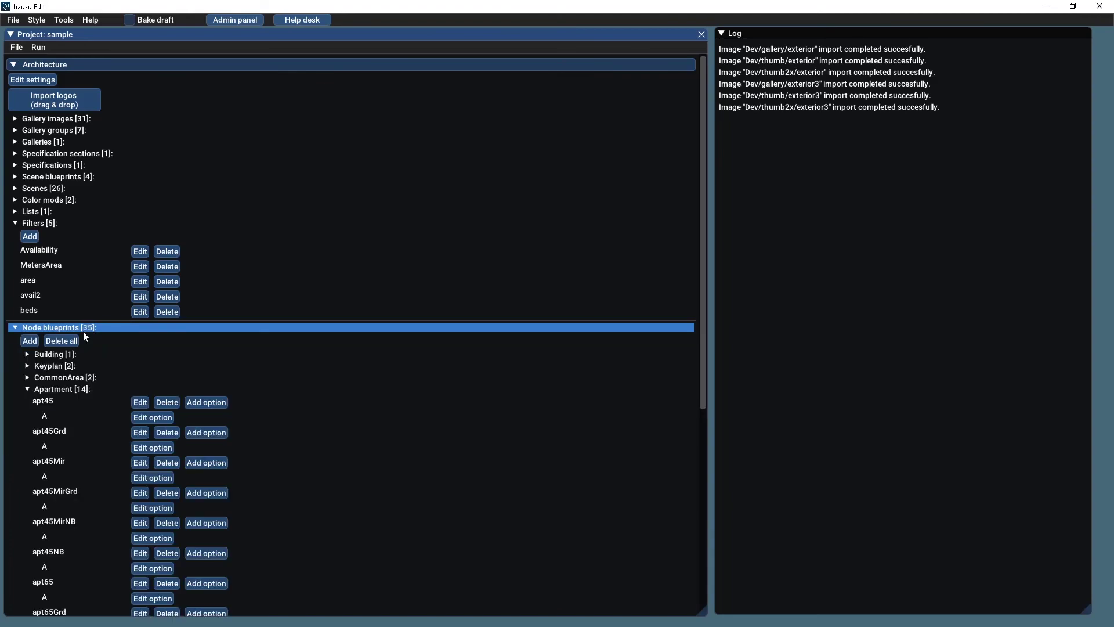
{"action": "left_click", "coordinate": [58, 389]}
{"action": "left_click", "coordinate": [55, 354]}
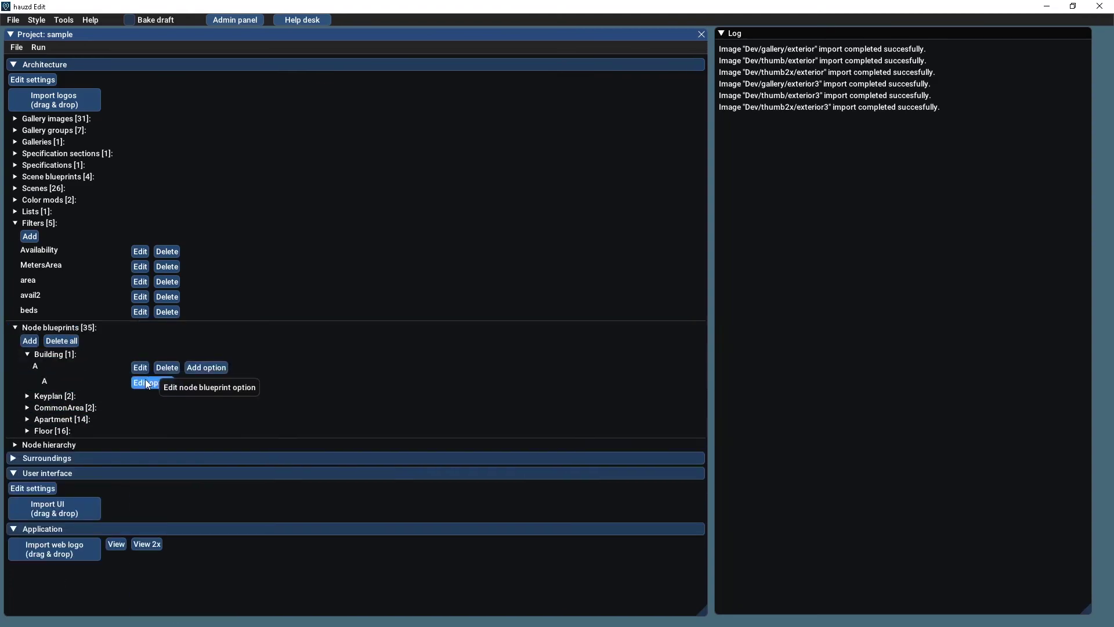
{"action": "left_click", "coordinate": [145, 383]}
{"action": "left_click", "coordinate": [483, 360]}
{"action": "left_click", "coordinate": [497, 404]}
{"action": "left_click", "coordinate": [498, 432]}
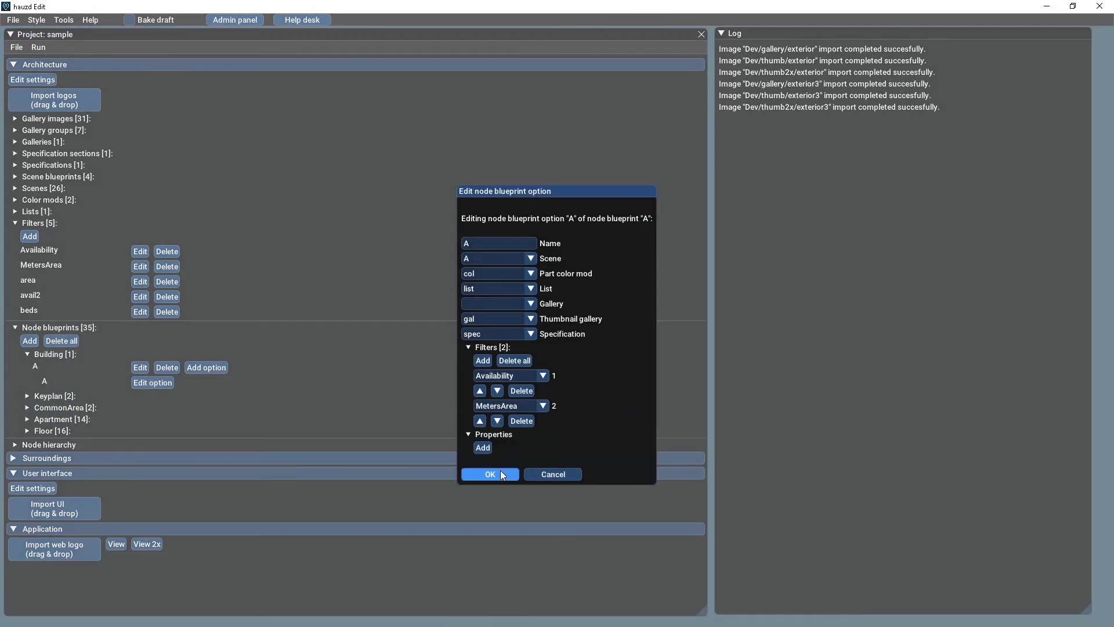
{"action": "left_click", "coordinate": [502, 474]}
Run the project in the IPadLand(/2) preview and test the MetersArea filter by lowering its upper limit to 45 and raising it again.
{"action": "left_click", "coordinate": [38, 47]}
{"action": "left_click", "coordinate": [74, 105]}
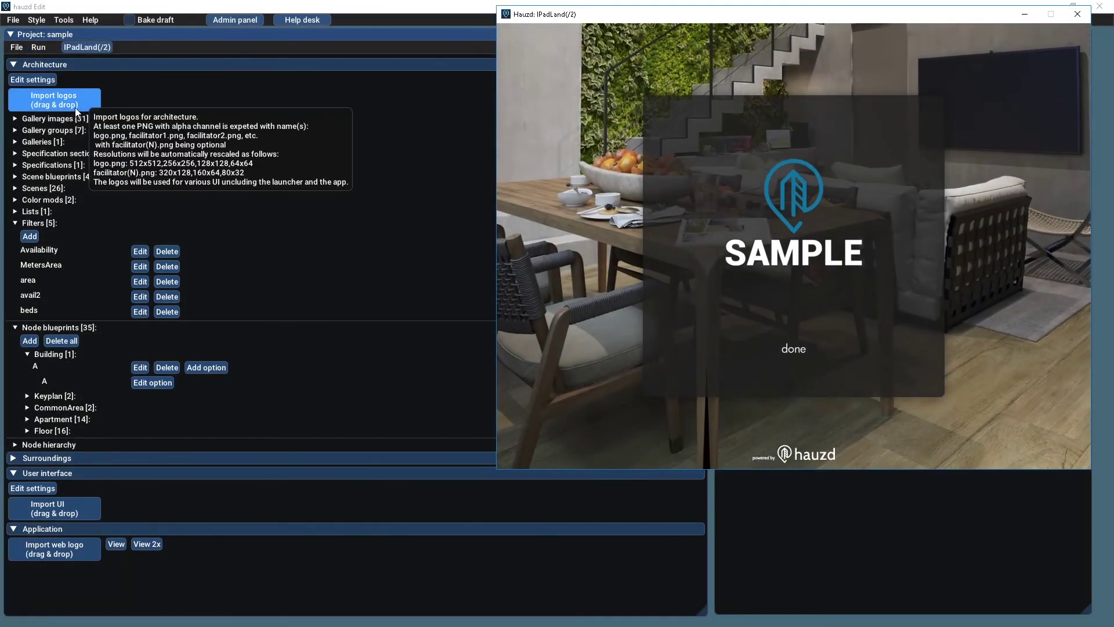
{"action": "left_click", "coordinate": [832, 340]}
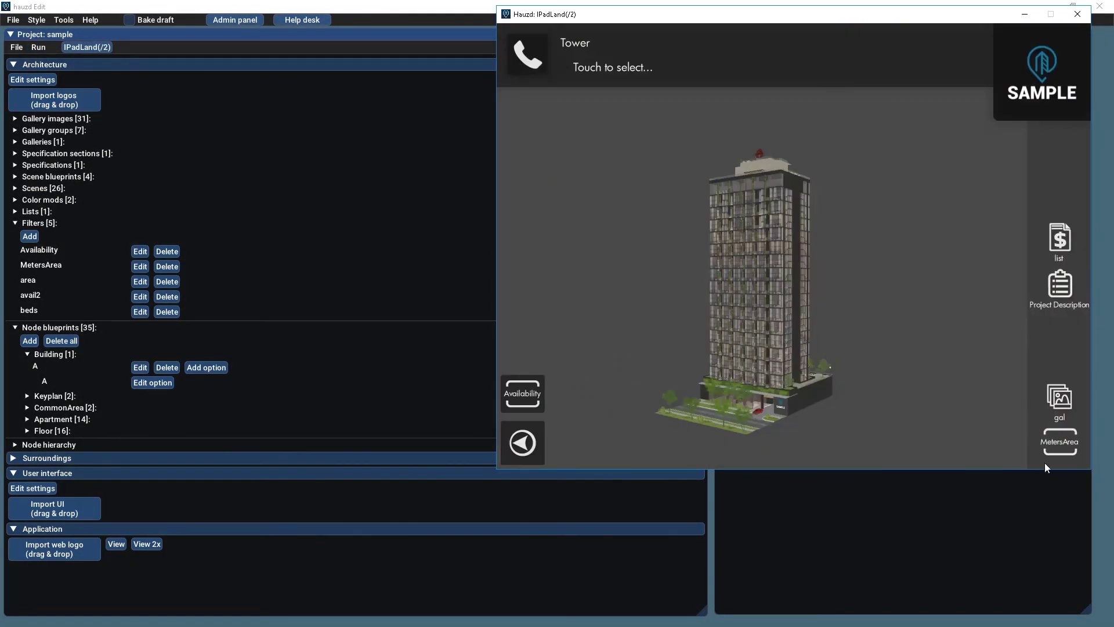
{"action": "left_click", "coordinate": [1053, 445]}
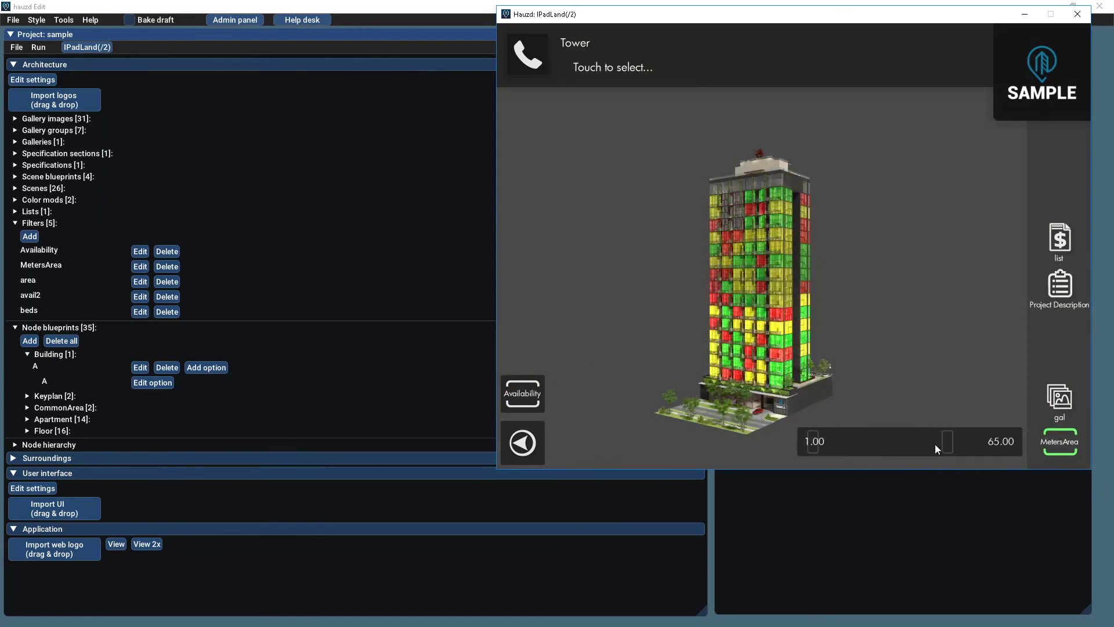
{"action": "left_click_drag", "start_coordinate": [947, 442], "coordinate": [886, 431]}
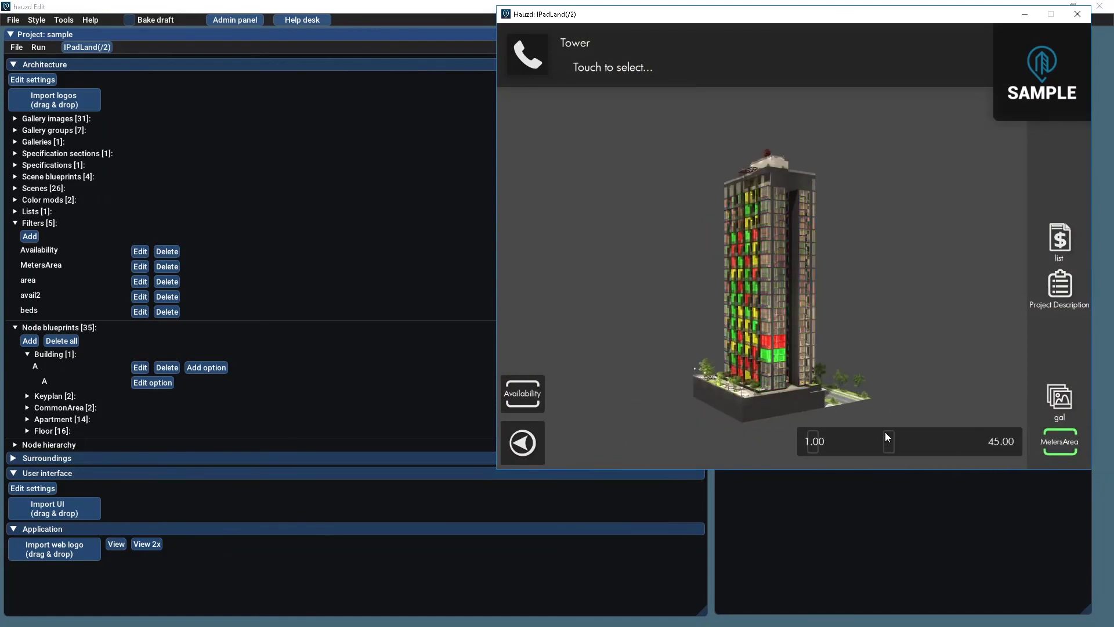
{"action": "left_click_drag", "start_coordinate": [847, 395], "coordinate": [727, 362]}
{"action": "left_click_drag", "start_coordinate": [887, 445], "coordinate": [1006, 447]}
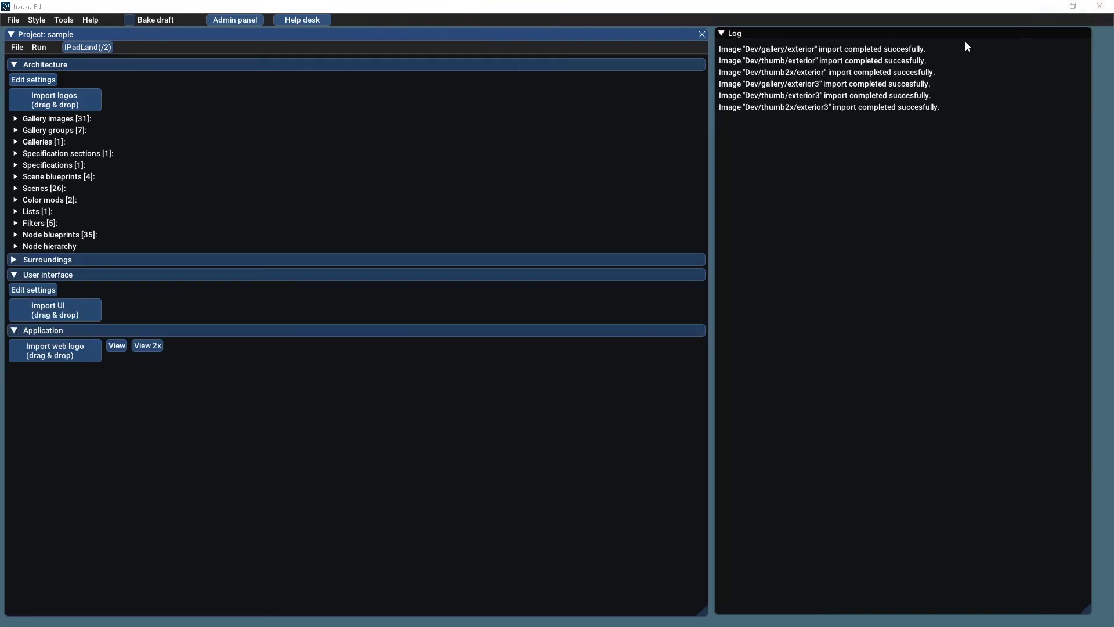
Start a new list named list2 with a node addition whose root node is Tower (Building).
{"action": "left_click", "coordinate": [38, 212]}
{"action": "left_click", "coordinate": [34, 225]}
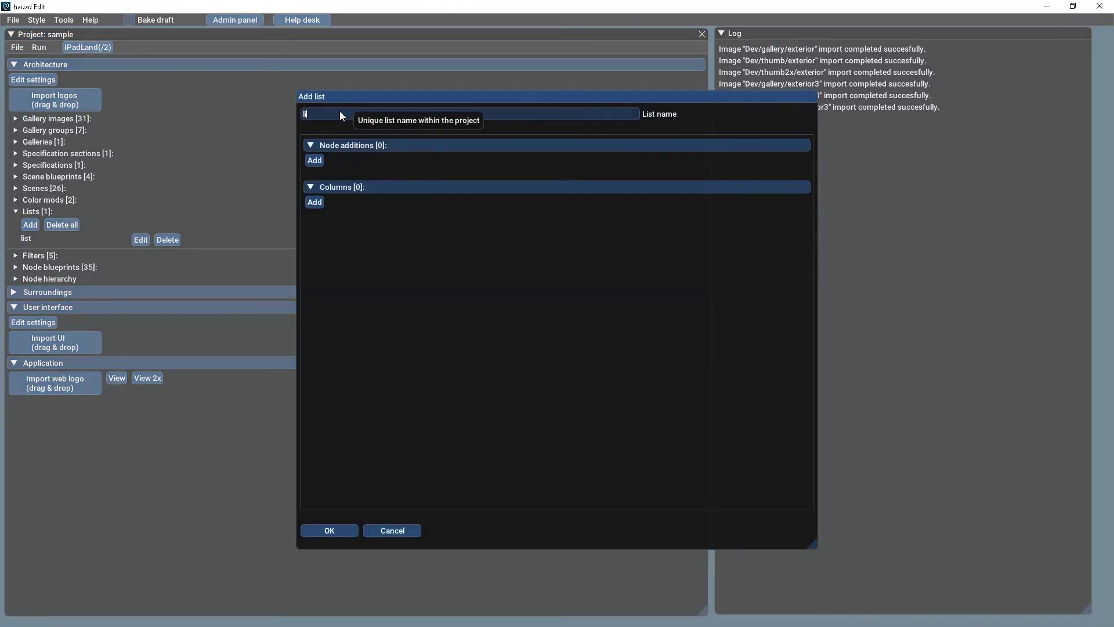
{"action": "type", "text": "list2"}
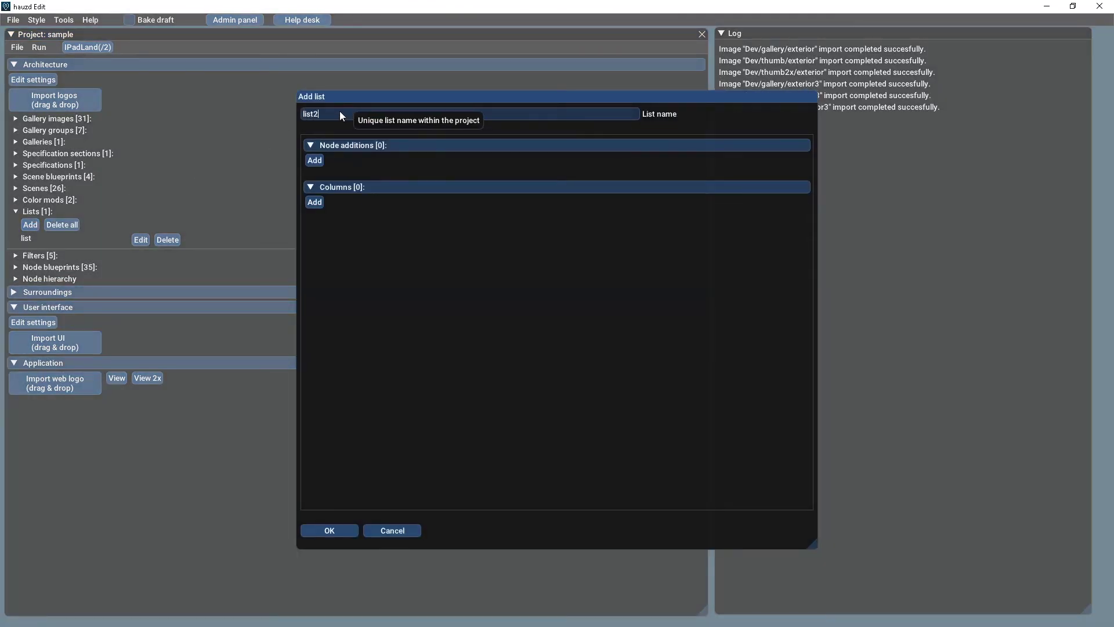
{"action": "left_click", "coordinate": [315, 161]}
{"action": "left_click", "coordinate": [353, 196]}
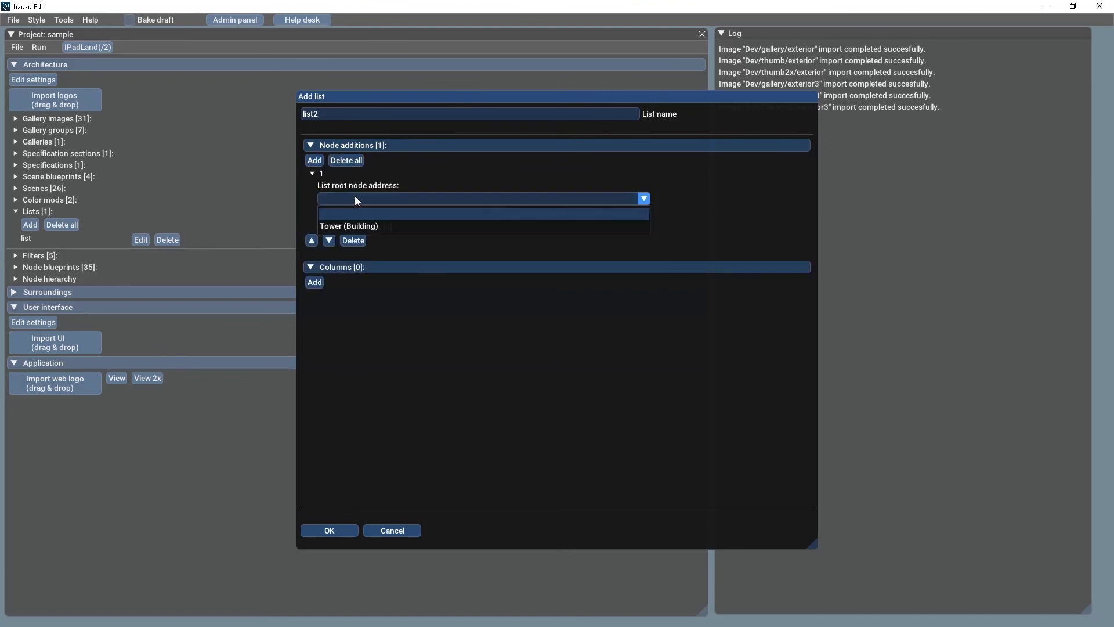
{"action": "left_click", "coordinate": [355, 226]}
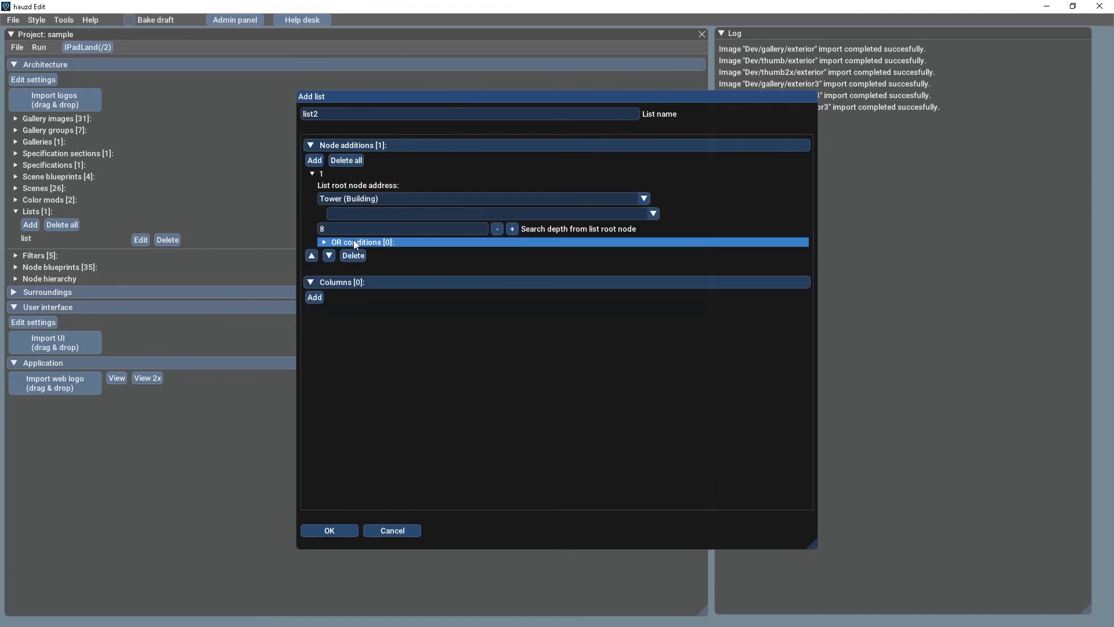
Add an OR condition to the list's node addition requiring Category to equal Apartment.
{"action": "left_click", "coordinate": [353, 240]}
{"action": "left_click", "coordinate": [344, 256]}
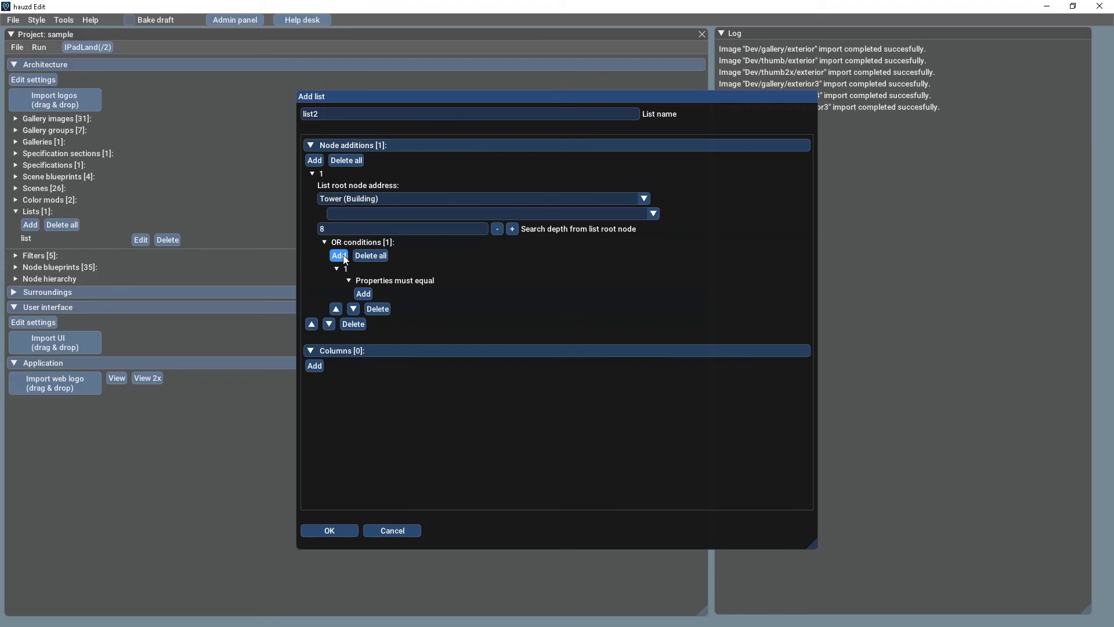
{"action": "left_click", "coordinate": [365, 293]}
{"action": "left_click", "coordinate": [495, 344]}
{"action": "left_click", "coordinate": [452, 308]}
{"action": "left_click", "coordinate": [446, 393]}
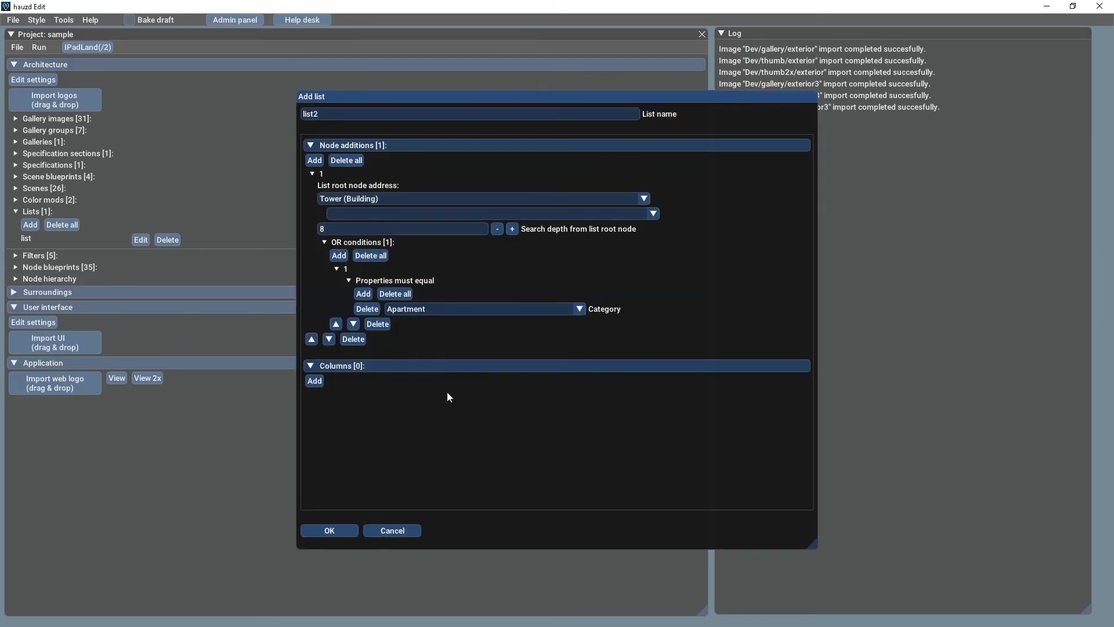
Add a first column to the list with Label as its chained property.
{"action": "left_click", "coordinate": [316, 384]}
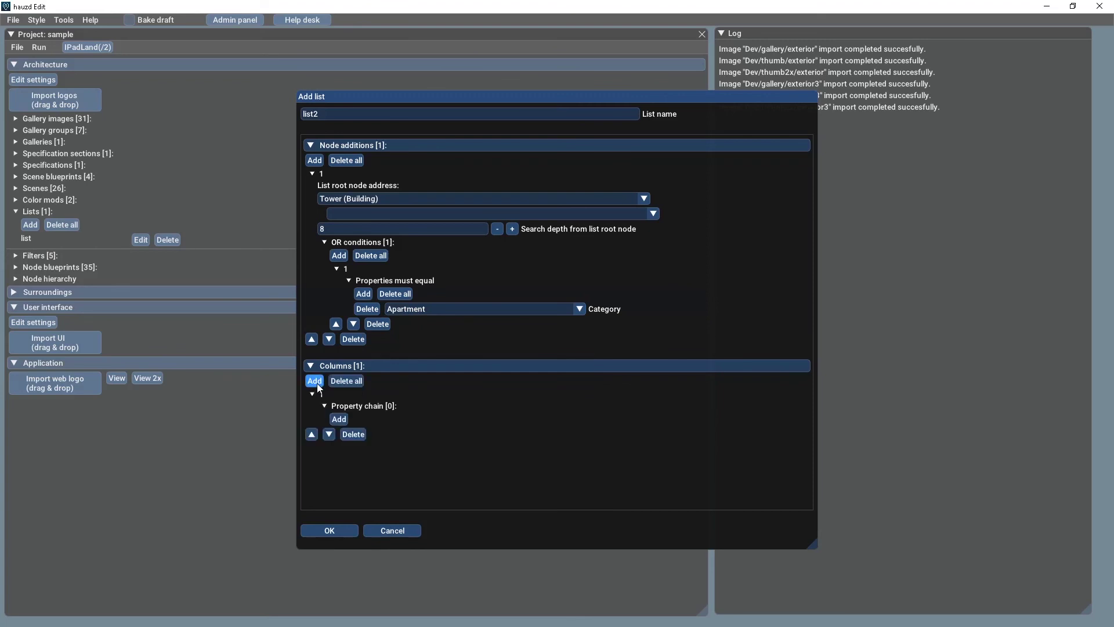
{"action": "left_click", "coordinate": [338, 419]}
{"action": "left_click", "coordinate": [371, 445]}
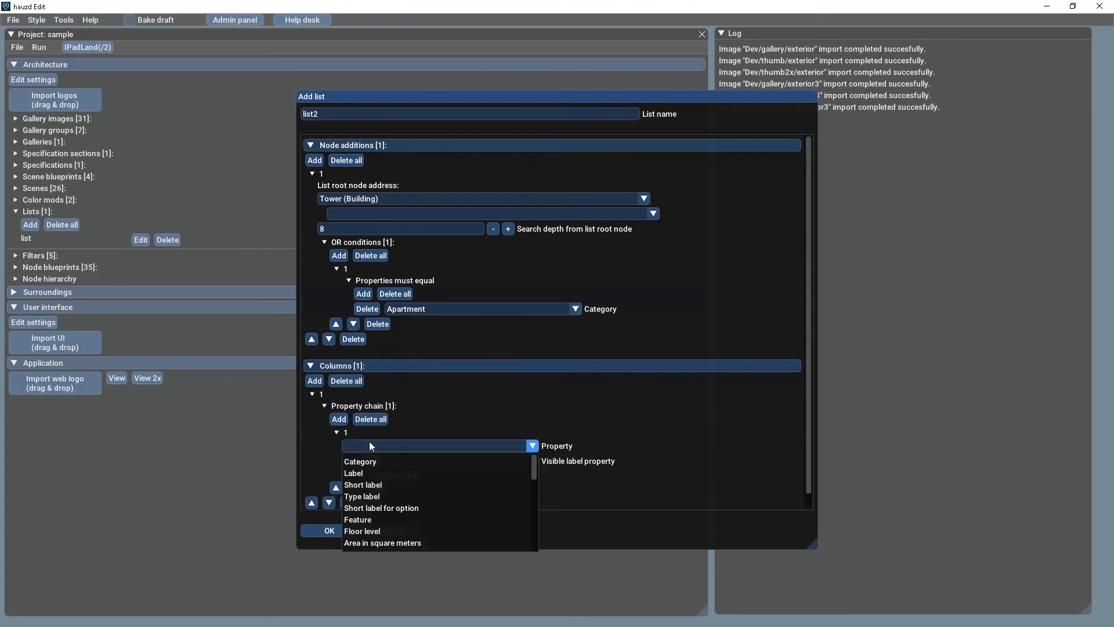
{"action": "left_click", "coordinate": [371, 471]}
Add a second column to the list with Floor level as its chained property.
{"action": "left_click", "coordinate": [344, 406]}
{"action": "left_click", "coordinate": [314, 381]}
{"action": "left_click", "coordinate": [318, 394]}
{"action": "left_click", "coordinate": [338, 445]}
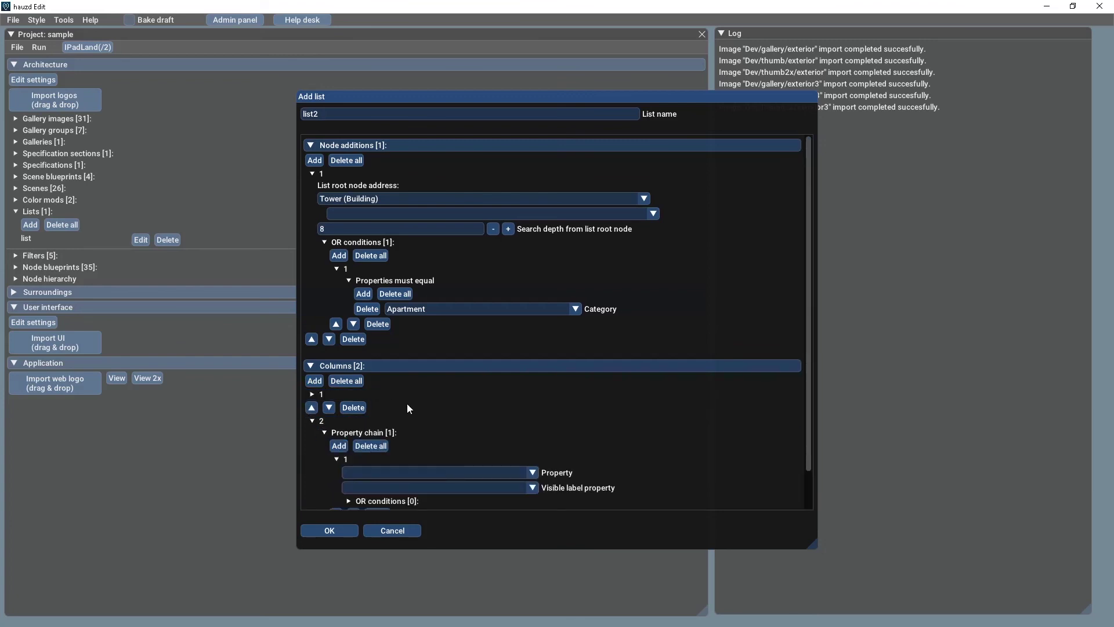
{"action": "left_click", "coordinate": [451, 471]}
{"action": "left_click", "coordinate": [407, 558]}
Add a third column to the list with Area in square meters as its chained property.
{"action": "scroll", "coordinate": [436, 427], "scroll_direction": "down", "scroll_amount": 2}
{"action": "left_click", "coordinate": [319, 380]}
{"action": "left_click", "coordinate": [318, 381]}
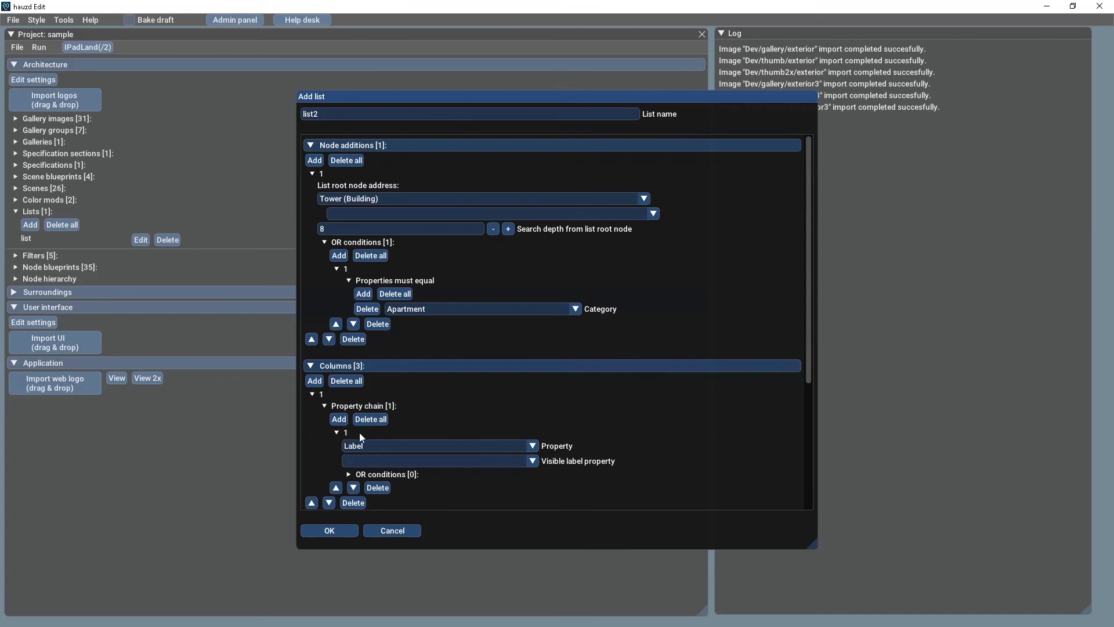
{"action": "scroll", "coordinate": [360, 436], "scroll_direction": "down", "scroll_amount": 2}
{"action": "left_click", "coordinate": [321, 301]}
{"action": "left_click", "coordinate": [321, 329]}
{"action": "left_click", "coordinate": [339, 472]}
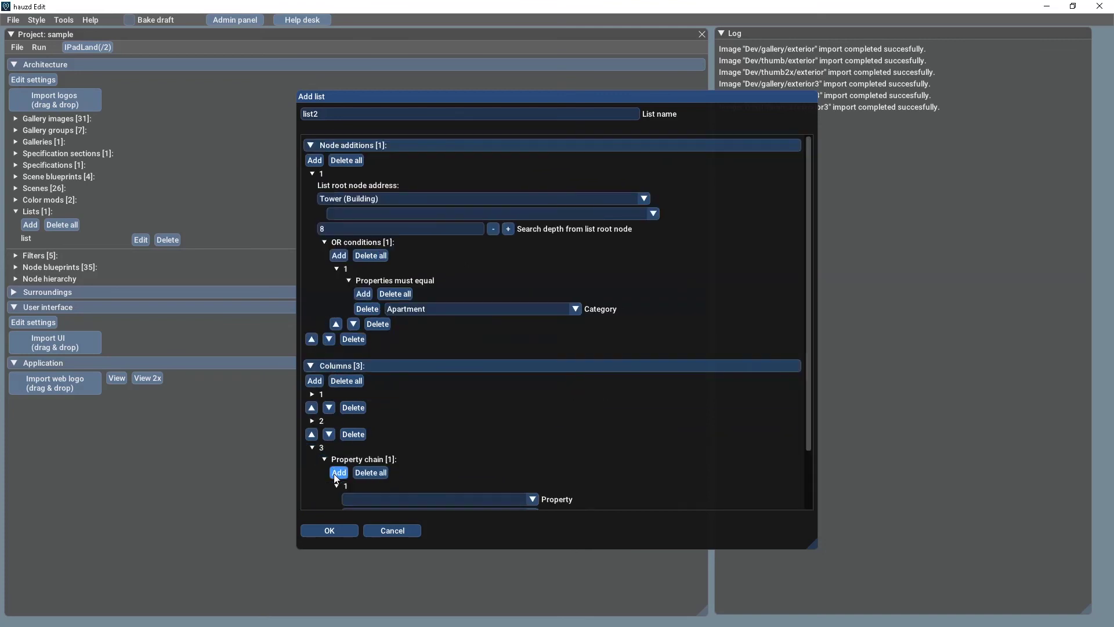
{"action": "scroll", "coordinate": [418, 435], "scroll_direction": "down", "scroll_amount": 2}
{"action": "left_click", "coordinate": [418, 431]}
{"action": "left_click", "coordinate": [392, 528]}
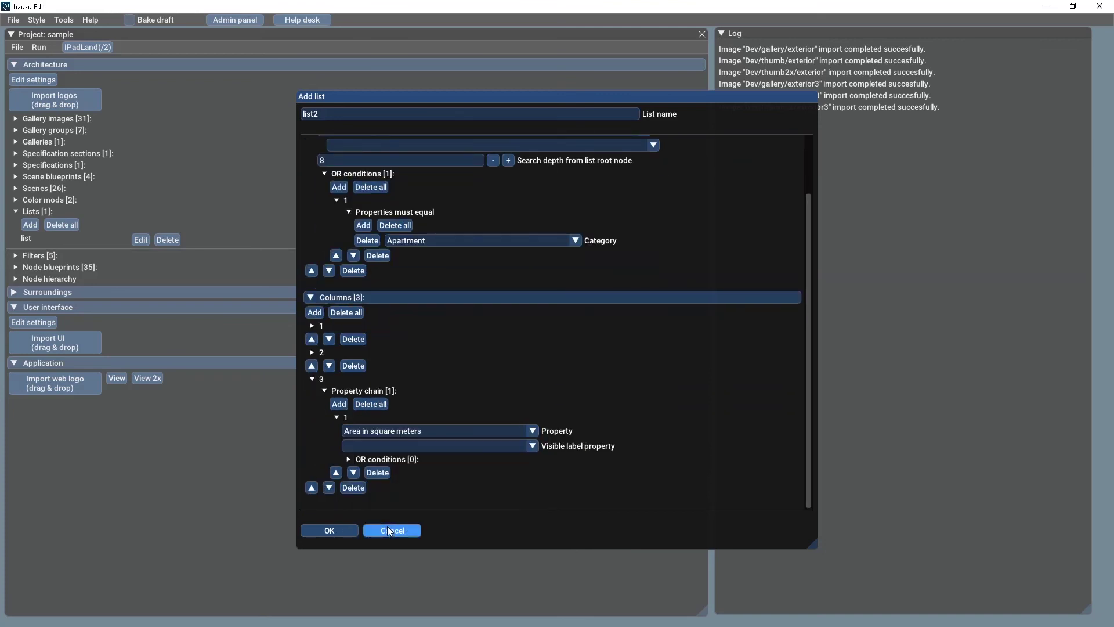
Add a fourth column to the list with Status as its chained property.
{"action": "left_click", "coordinate": [315, 316]}
{"action": "scroll", "coordinate": [434, 437], "scroll_direction": "down", "scroll_amount": 5}
{"action": "left_click", "coordinate": [339, 472]}
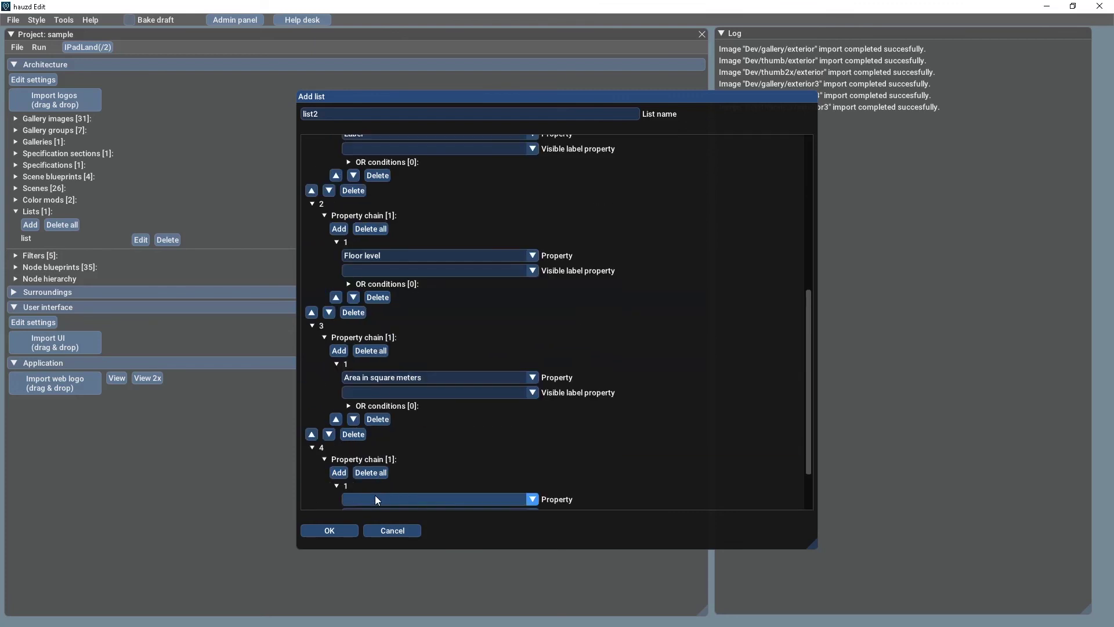
{"action": "left_click", "coordinate": [375, 498]}
{"action": "scroll", "coordinate": [392, 594], "scroll_direction": "down", "scroll_amount": 6}
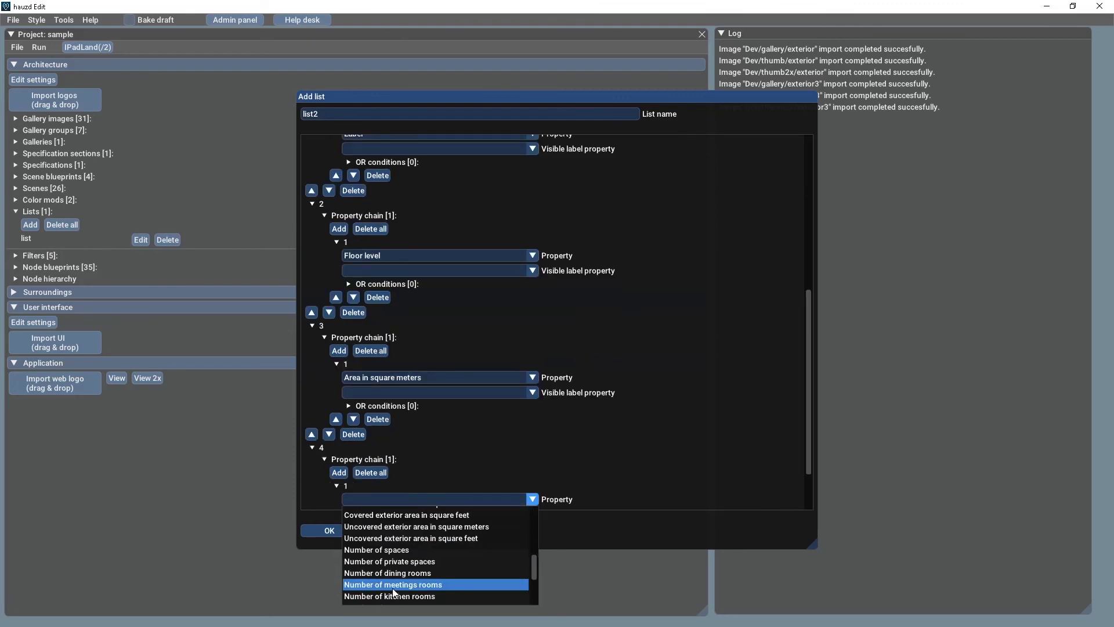
{"action": "left_click", "coordinate": [395, 582]}
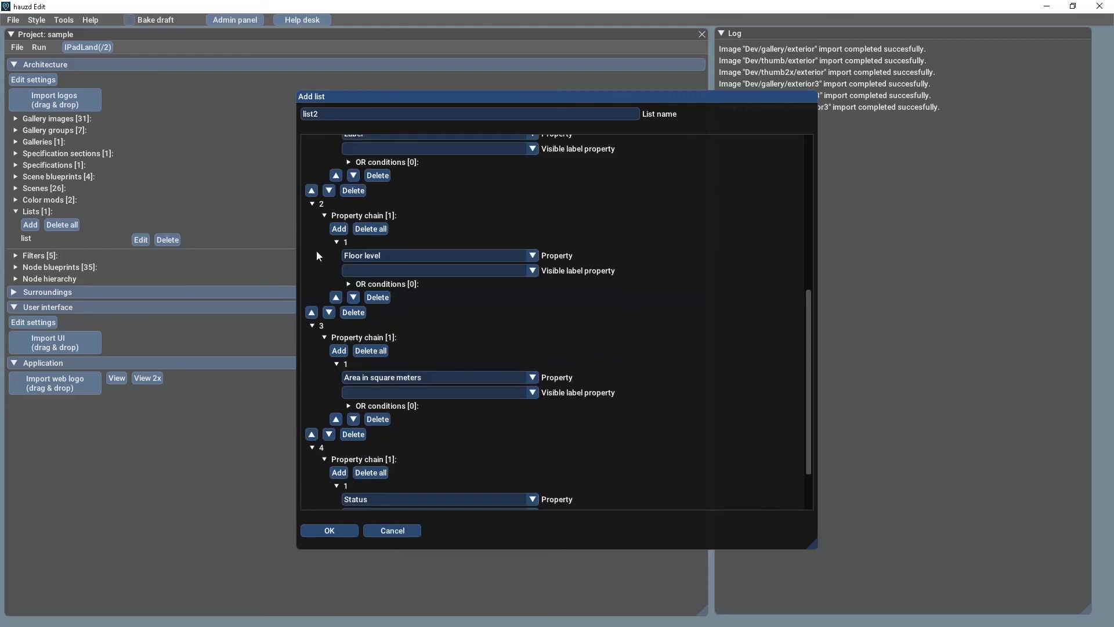
Add a fifth column with Number of bedrooms as its chained property and finish creating list2.
{"action": "scroll", "coordinate": [343, 270], "scroll_direction": "up", "scroll_amount": 3}
{"action": "left_click", "coordinate": [317, 208]}
{"action": "scroll", "coordinate": [450, 396], "scroll_direction": "down", "scroll_amount": 5}
{"action": "left_click", "coordinate": [339, 501]}
{"action": "scroll", "coordinate": [450, 467], "scroll_direction": "down", "scroll_amount": 4}
{"action": "left_click", "coordinate": [421, 429]}
{"action": "scroll", "coordinate": [526, 495], "scroll_direction": "down", "scroll_amount": 5}
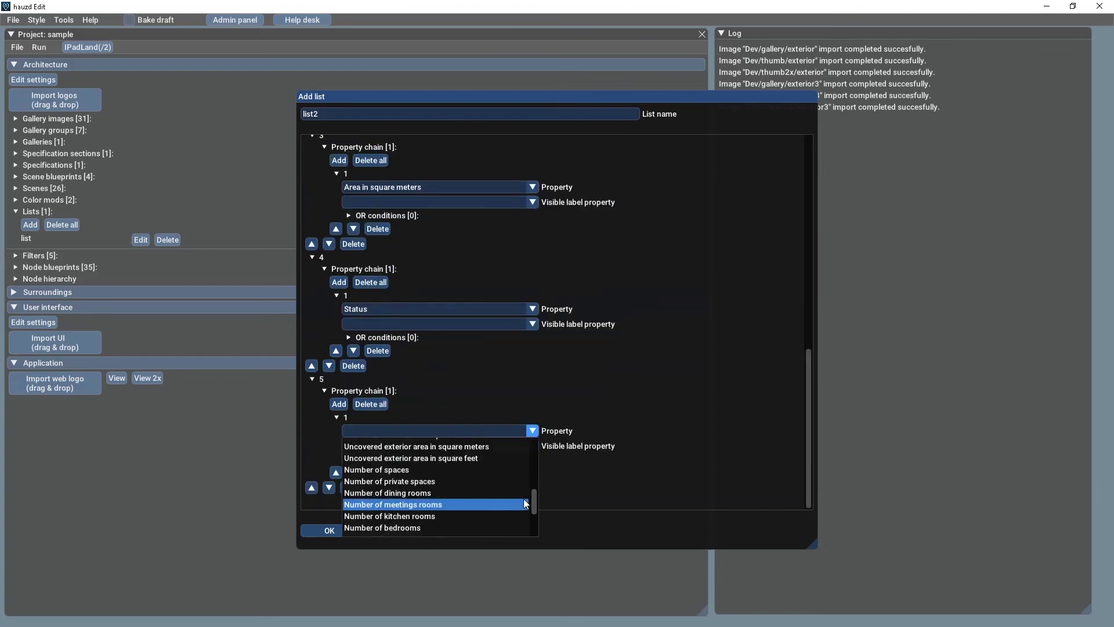
{"action": "left_click", "coordinate": [411, 529]}
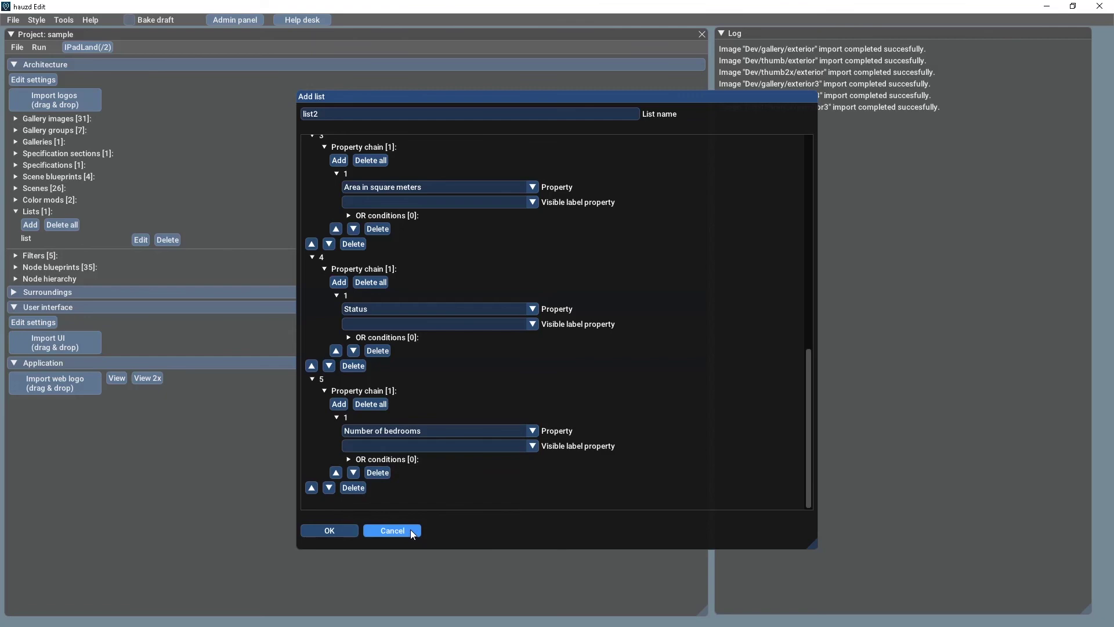
{"action": "left_click", "coordinate": [342, 531]}
Assign list2 as the list of option A of the Building node blueprint A.
{"action": "left_click", "coordinate": [47, 282]}
{"action": "left_click", "coordinate": [152, 337]}
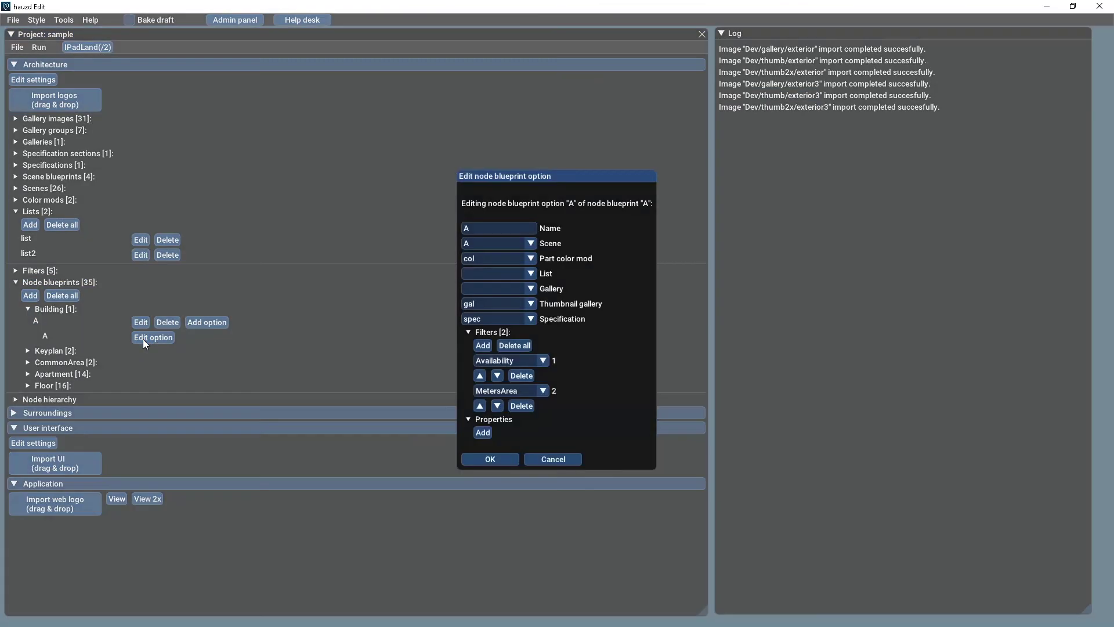
{"action": "left_click", "coordinate": [491, 459]}
Run the IPadLand(/2) preview in English and open the building's list2.
{"action": "left_click", "coordinate": [98, 47]}
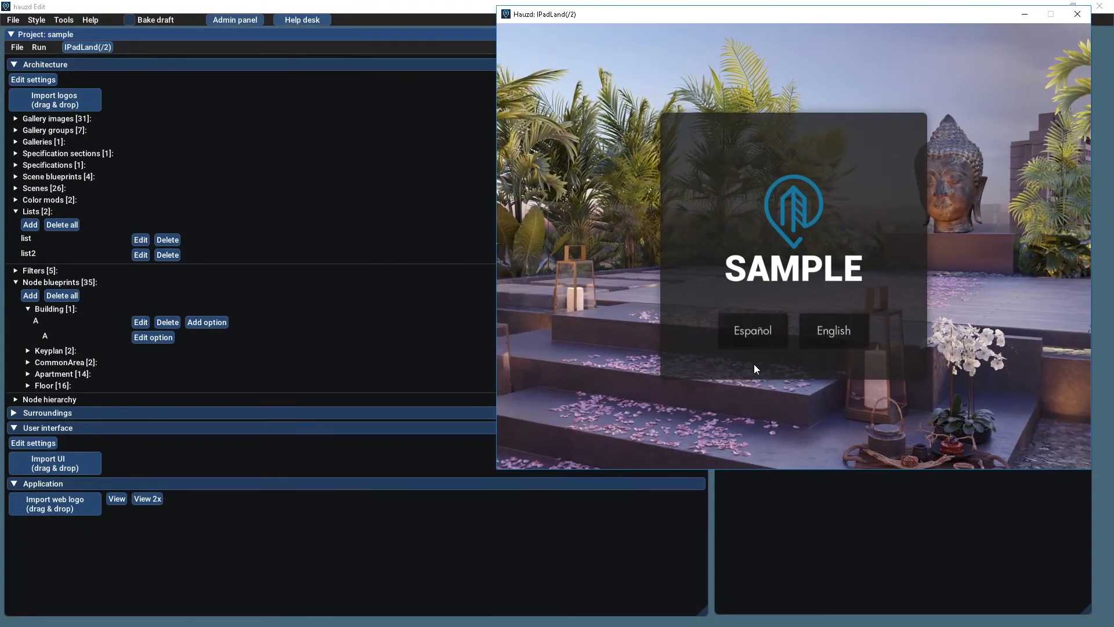
{"action": "left_click", "coordinate": [844, 334]}
{"action": "left_click", "coordinate": [845, 334]}
{"action": "left_click", "coordinate": [1050, 262]}
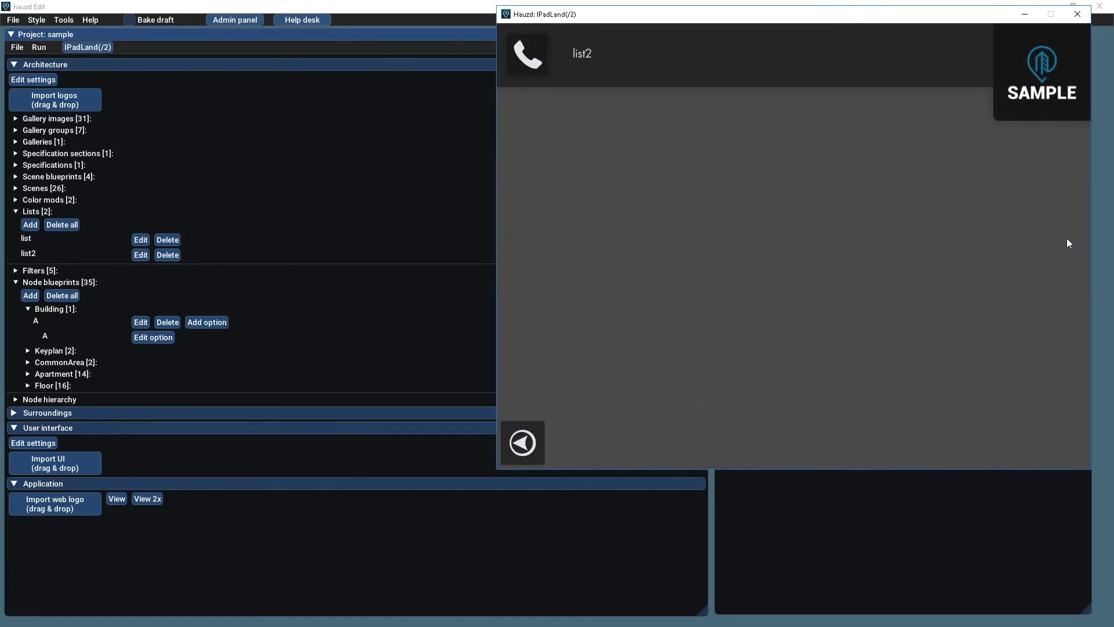
{"action": "left_click_drag", "start_coordinate": [872, 394], "coordinate": [857, 439]}
Sort the previewed apartment list by label, areaSqm, status and beds in turn, and look through its rows.
{"action": "left_click", "coordinate": [672, 143]}
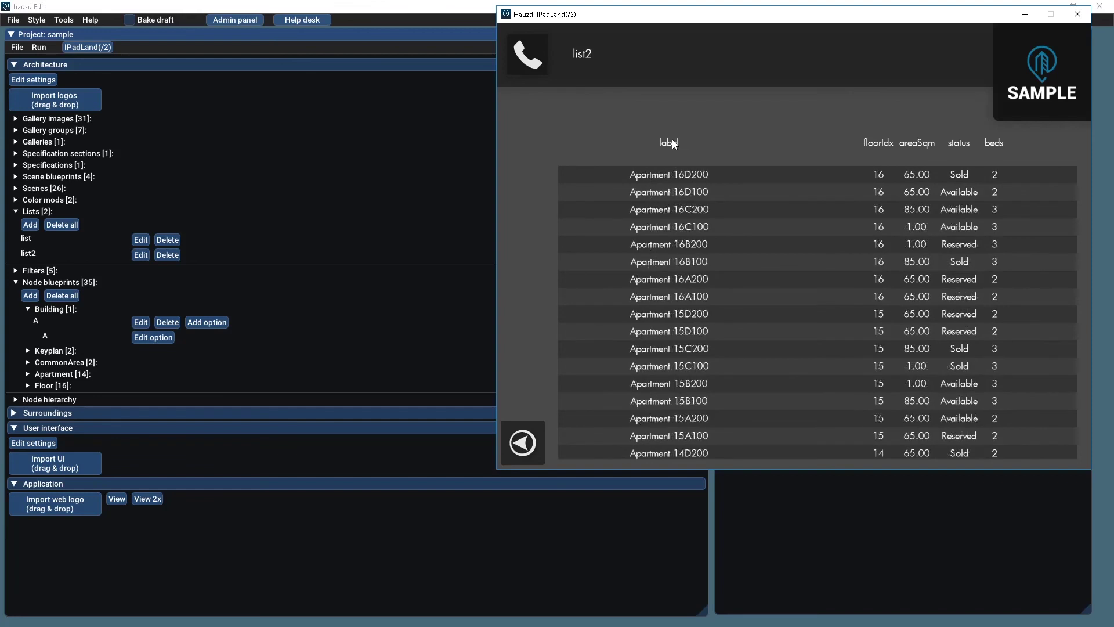
{"action": "left_click", "coordinate": [924, 144]}
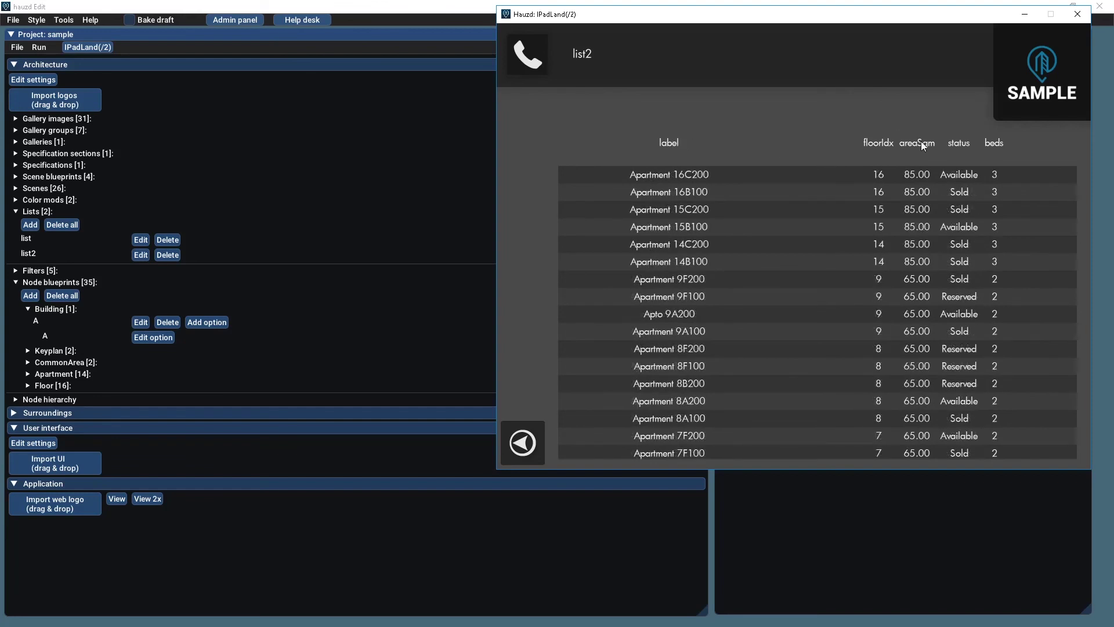
{"action": "left_click", "coordinate": [964, 144]}
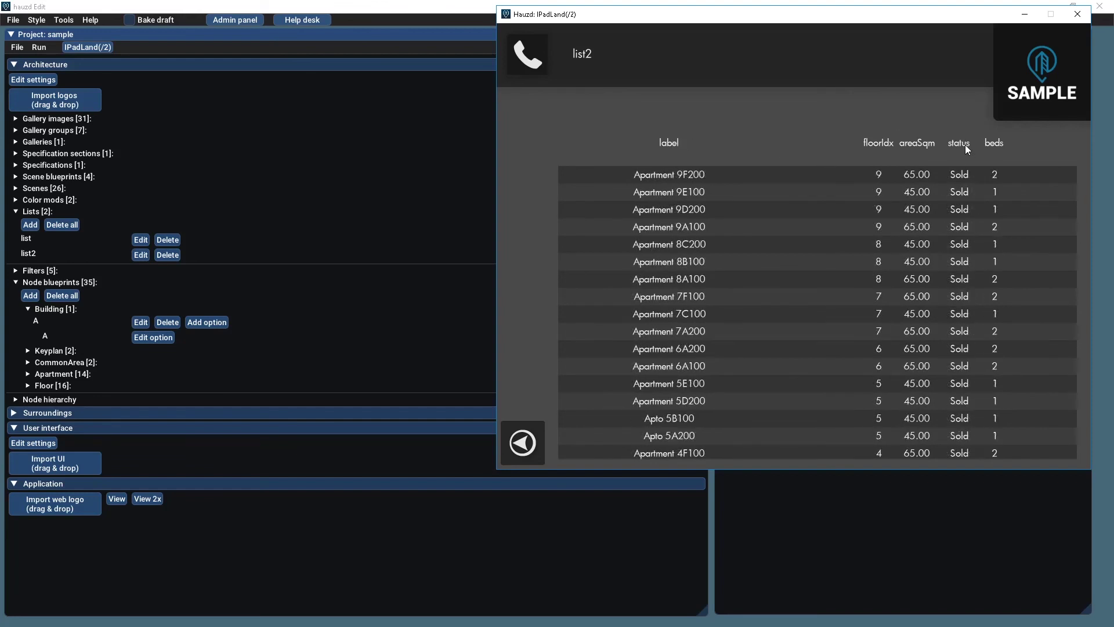
{"action": "left_click", "coordinate": [964, 145]}
{"action": "left_click", "coordinate": [994, 143]}
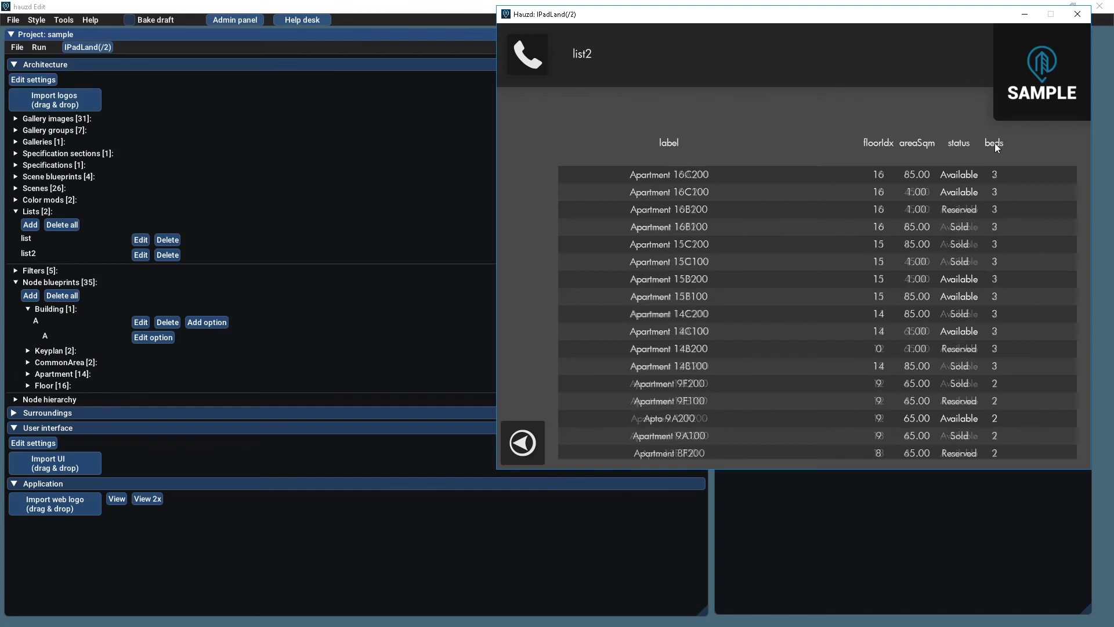
{"action": "scroll", "coordinate": [987, 200], "scroll_direction": "down", "scroll_amount": 5}
{"action": "scroll", "coordinate": [925, 322], "scroll_direction": "up", "scroll_amount": 5}
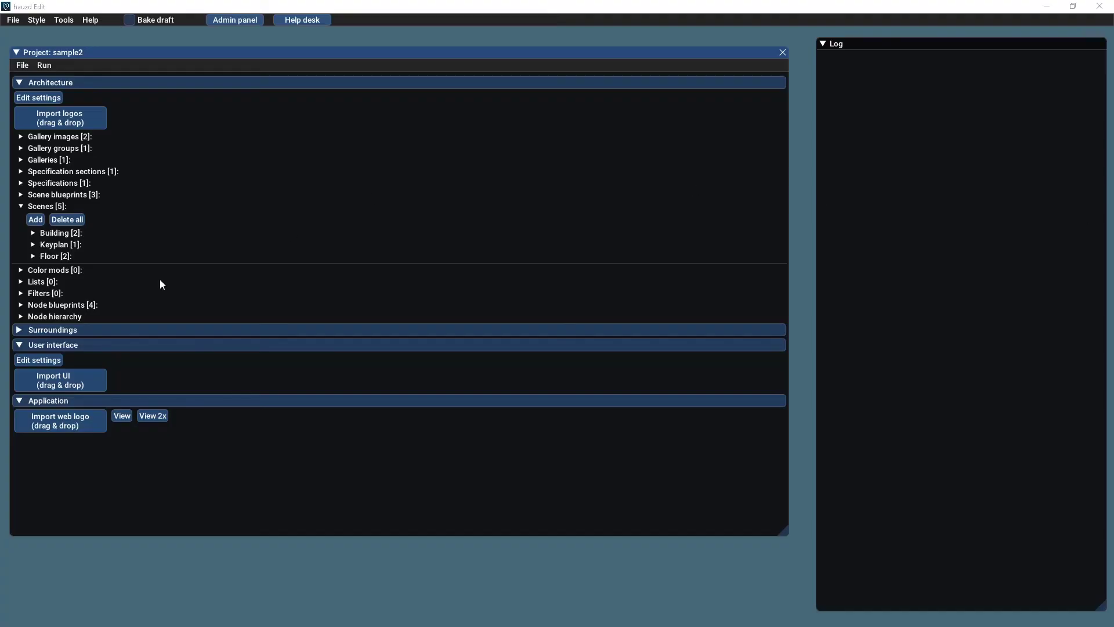
Add a small scale map named Map in the surroundings of sample2, keeping its extents at -2500 and 2500.
{"action": "left_click", "coordinate": [34, 331]}
{"action": "left_click", "coordinate": [42, 365]}
{"action": "left_click", "coordinate": [36, 380]}
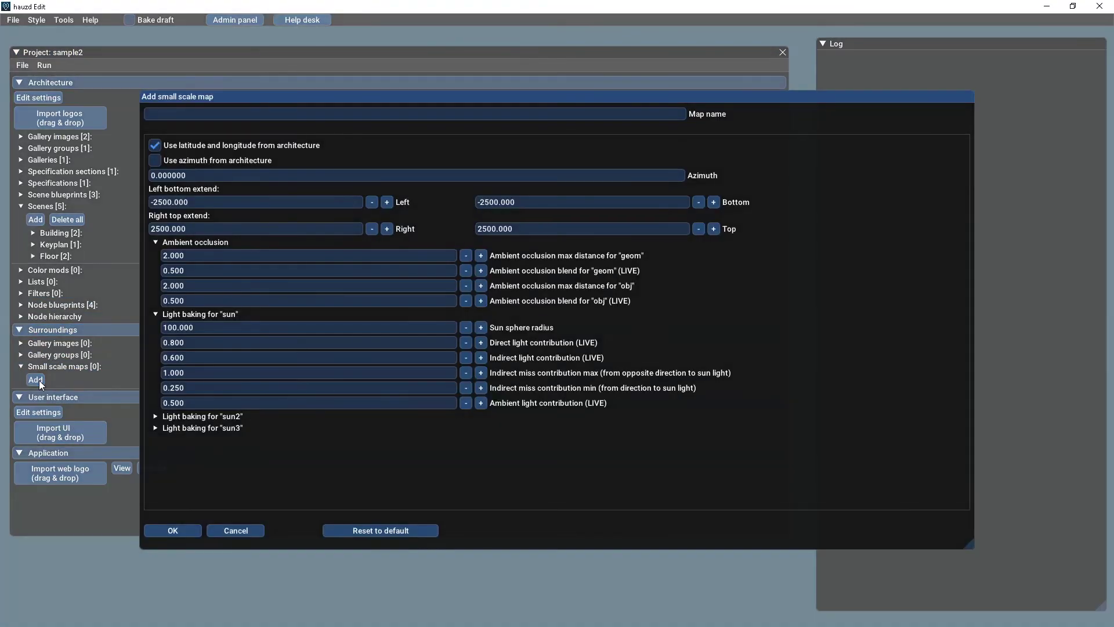
{"action": "left_click", "coordinate": [205, 114]}
{"action": "type", "text": "Map"}
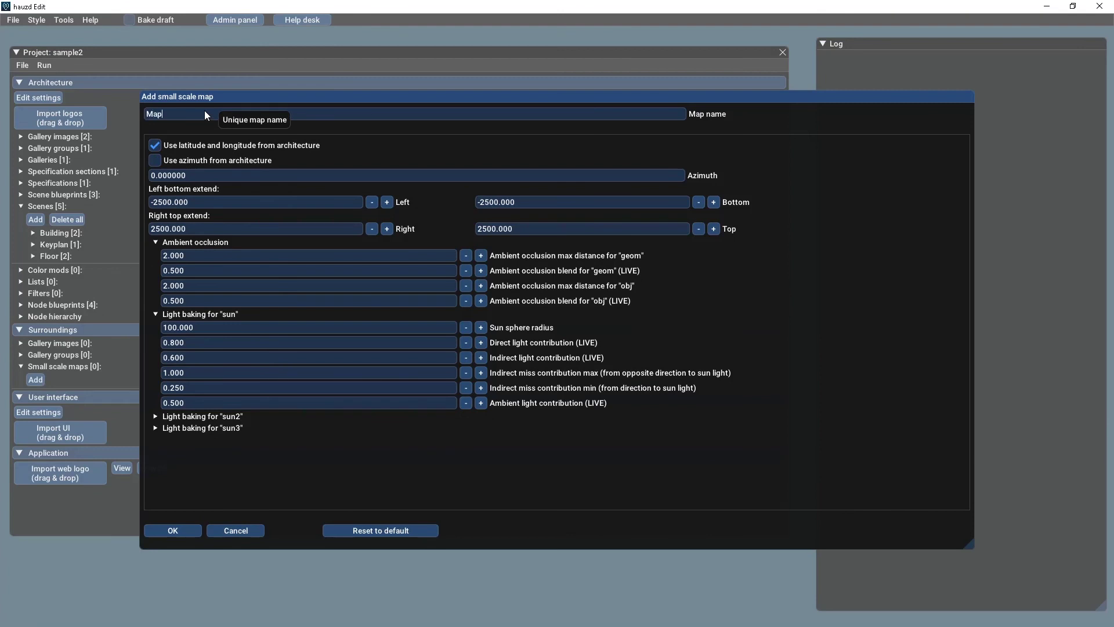
{"action": "left_click", "coordinate": [202, 201]}
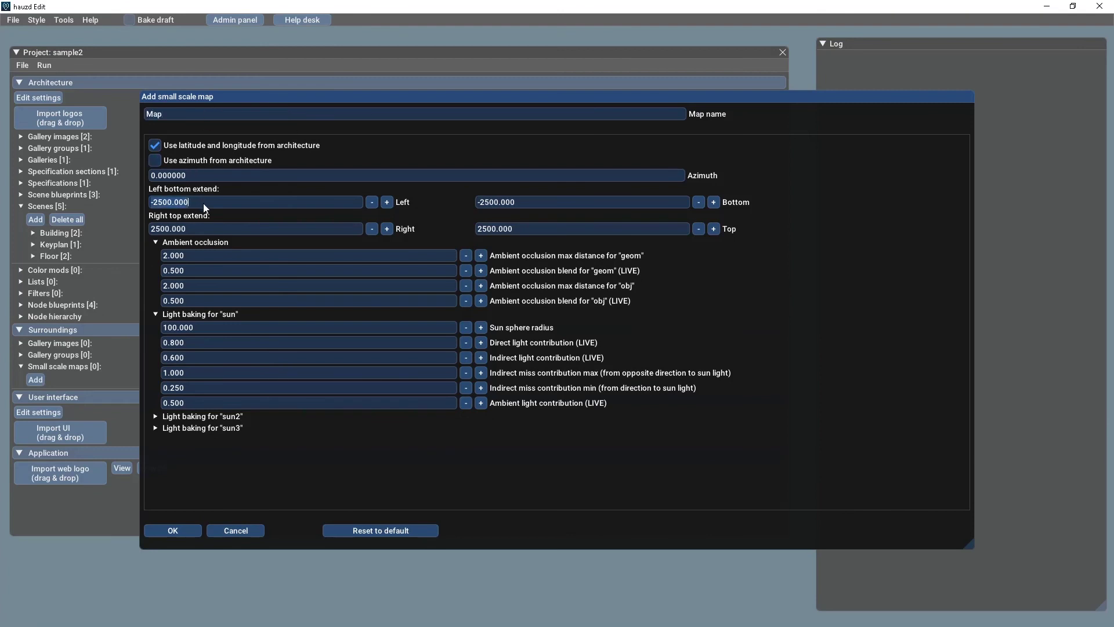
{"action": "left_click", "coordinate": [541, 201]}
{"action": "left_click", "coordinate": [289, 232]}
{"action": "left_click", "coordinate": [556, 227]}
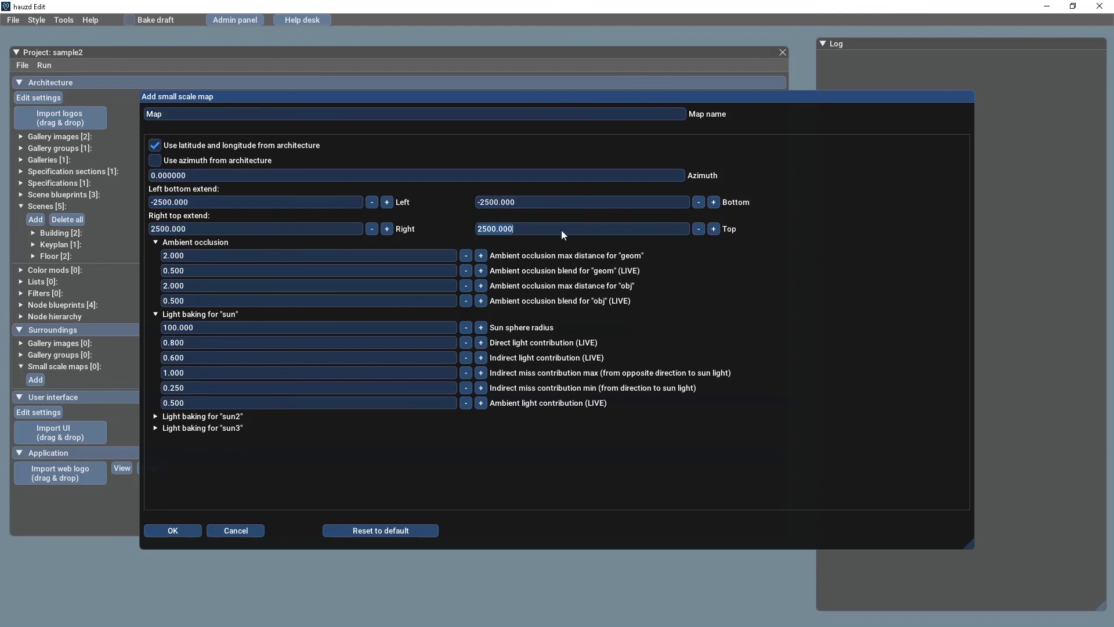
{"action": "left_click", "coordinate": [173, 530]}
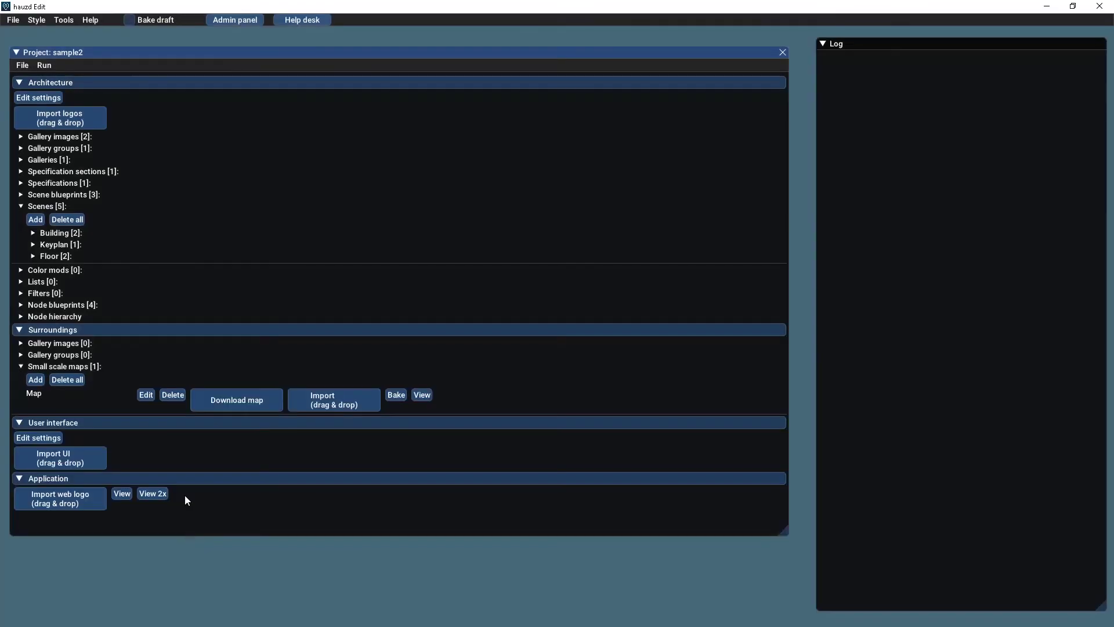
Set the architecture latitude to 33.986377 and the longitude to -118.468219, keeping the azimuth at 117.
{"action": "left_click", "coordinate": [38, 98]}
{"action": "left_click", "coordinate": [445, 130]}
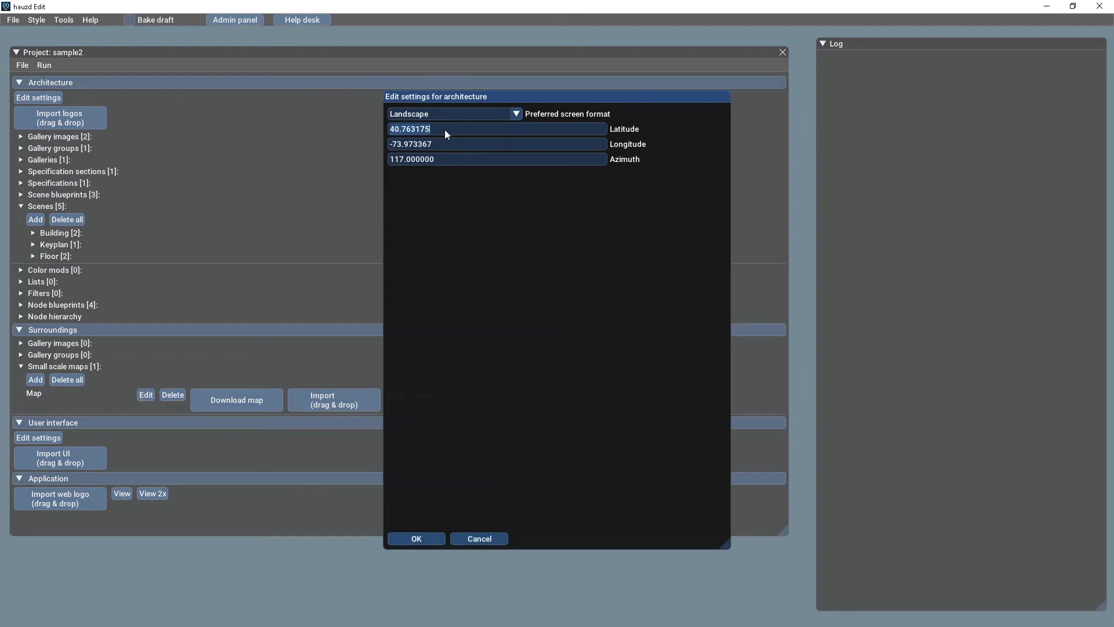
{"action": "type", "text": "33.986377"}
{"action": "key", "text": "Tab"}
{"action": "type", "text": "-118.468219"}
{"action": "left_click", "coordinate": [454, 156]}
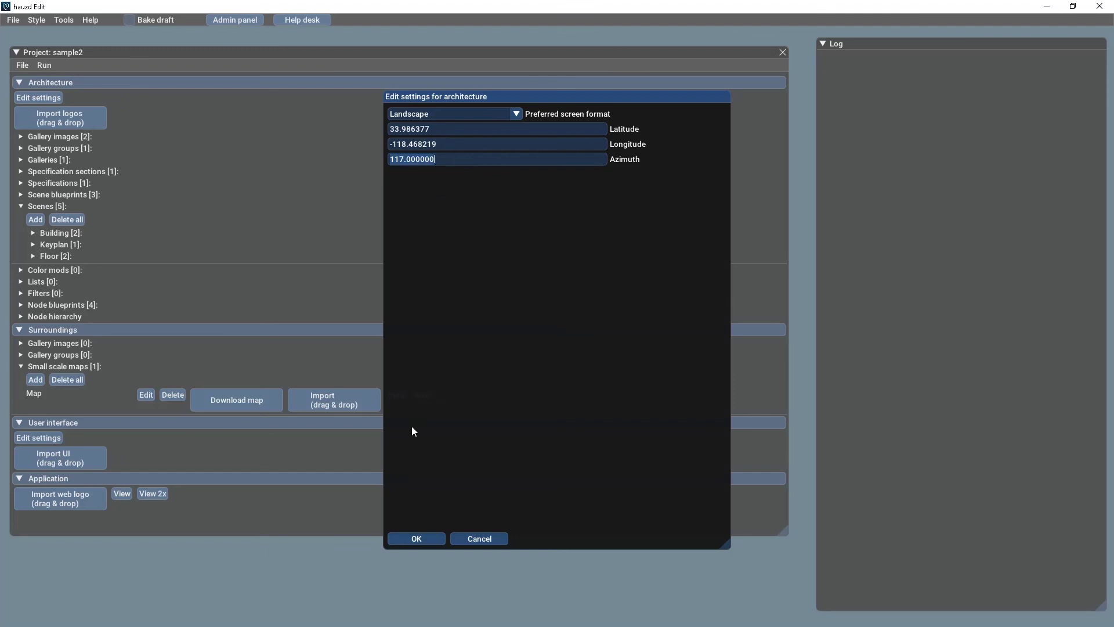
{"action": "left_click", "coordinate": [416, 538]}
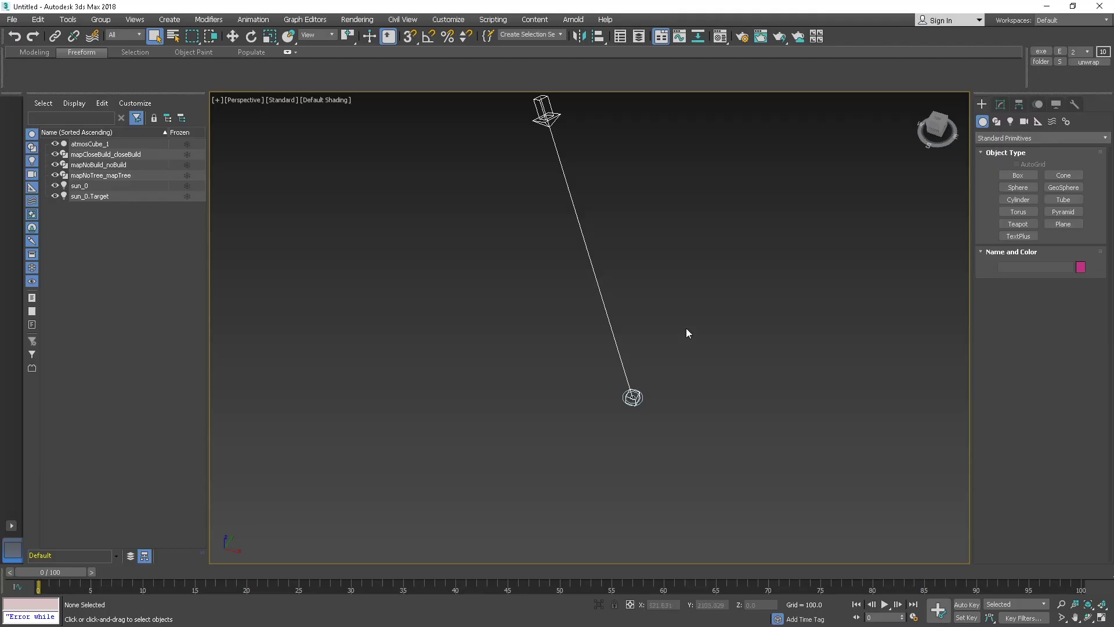
In 3ds Max, select the sun_0 light and examine its parameters and its path to the target.
{"action": "middle_click_drag", "start_coordinate": [687, 331], "coordinate": [622, 270], "text": "alt"}
{"action": "left_click", "coordinate": [626, 97]}
{"action": "scroll", "coordinate": [622, 270], "scroll_direction": "up", "scroll_amount": 3}
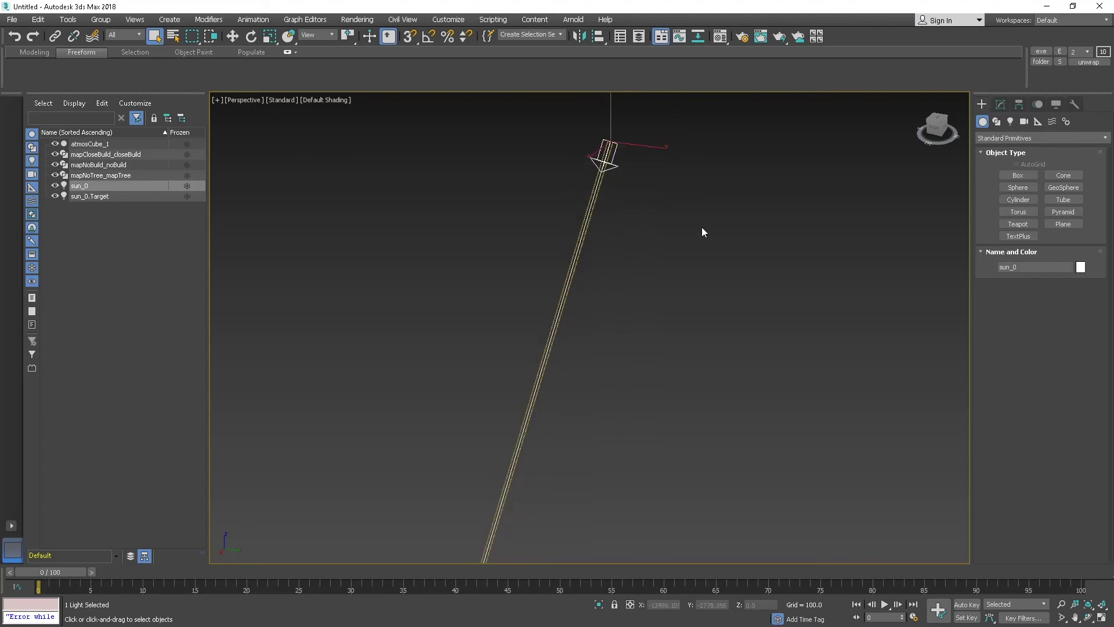
{"action": "left_click", "coordinate": [1000, 106]}
{"action": "left_click", "coordinate": [1004, 408]}
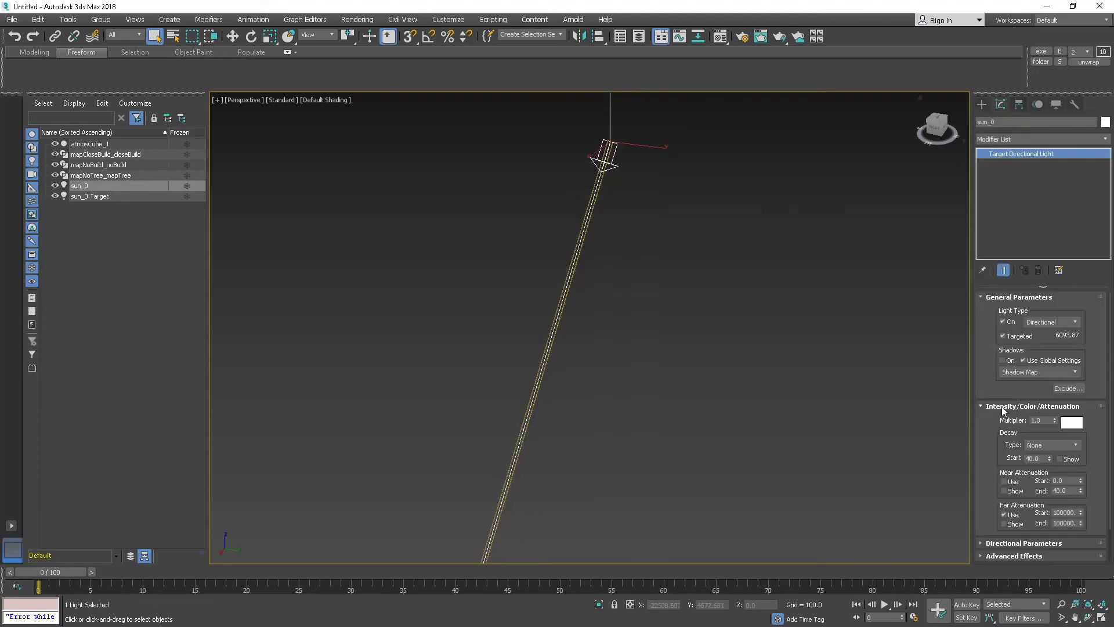
{"action": "middle_click_drag", "start_coordinate": [573, 486], "coordinate": [661, 231]}
{"action": "scroll", "coordinate": [577, 343], "scroll_direction": "up", "scroll_amount": 5}
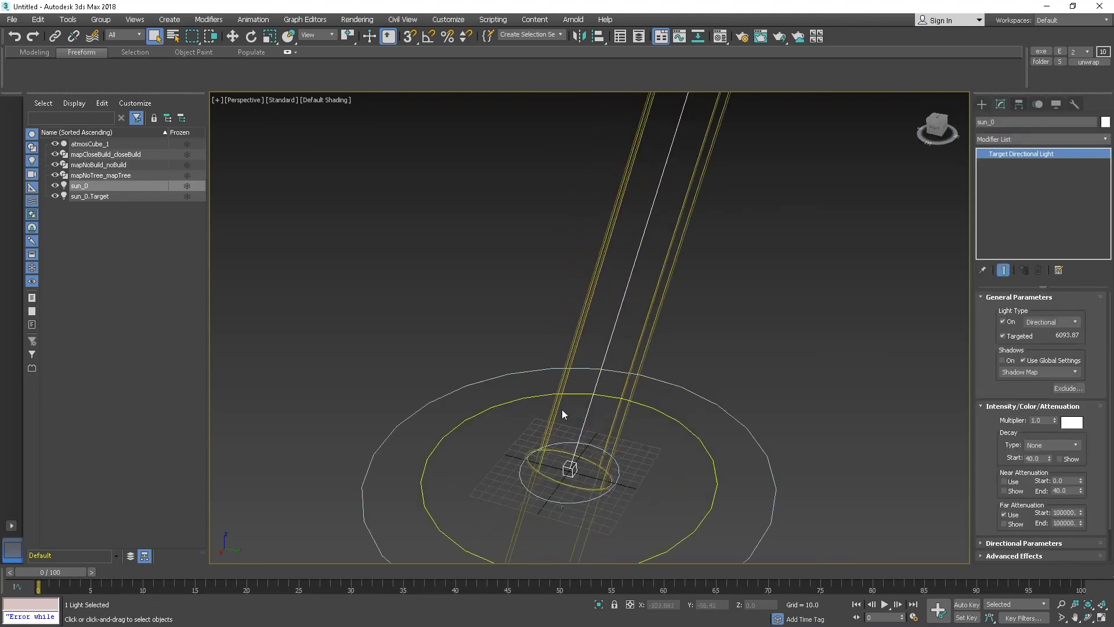
Select each circular map boundary spline around the origin in turn, and examine their extents relative to the sun light.
{"action": "left_click", "coordinate": [716, 493]}
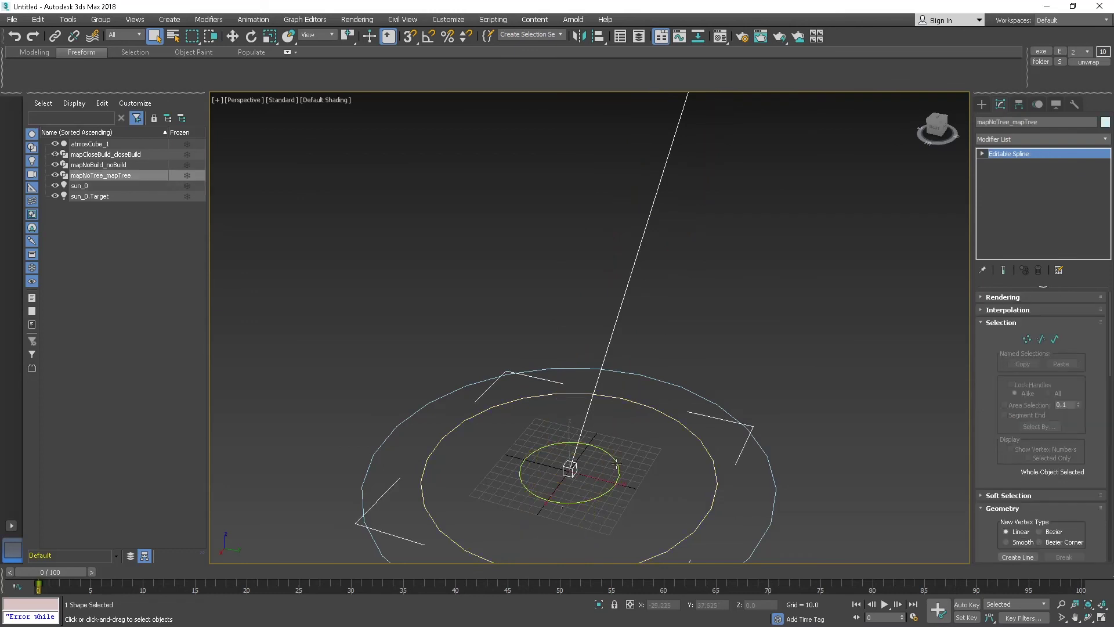
{"action": "left_click", "coordinate": [616, 462]}
{"action": "left_click", "coordinate": [772, 509]}
{"action": "scroll", "coordinate": [773, 509], "scroll_direction": "down", "scroll_amount": 10}
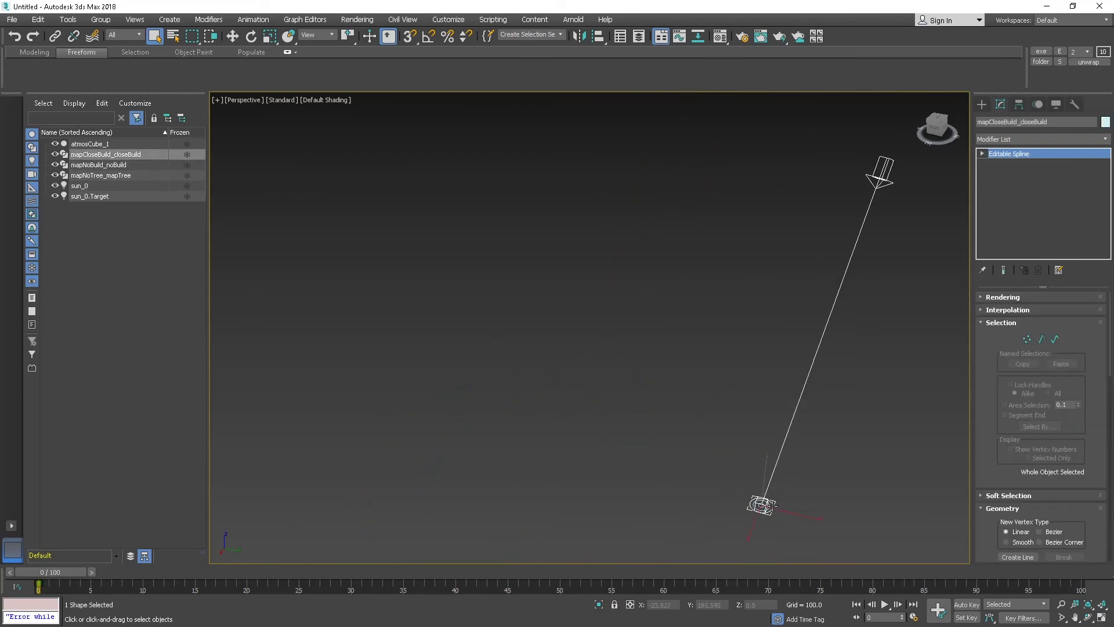
{"action": "left_click", "coordinate": [746, 304]}
{"action": "middle_click_drag", "start_coordinate": [746, 304], "coordinate": [670, 330]}
{"action": "scroll", "coordinate": [667, 328], "scroll_direction": "down", "scroll_amount": 5}
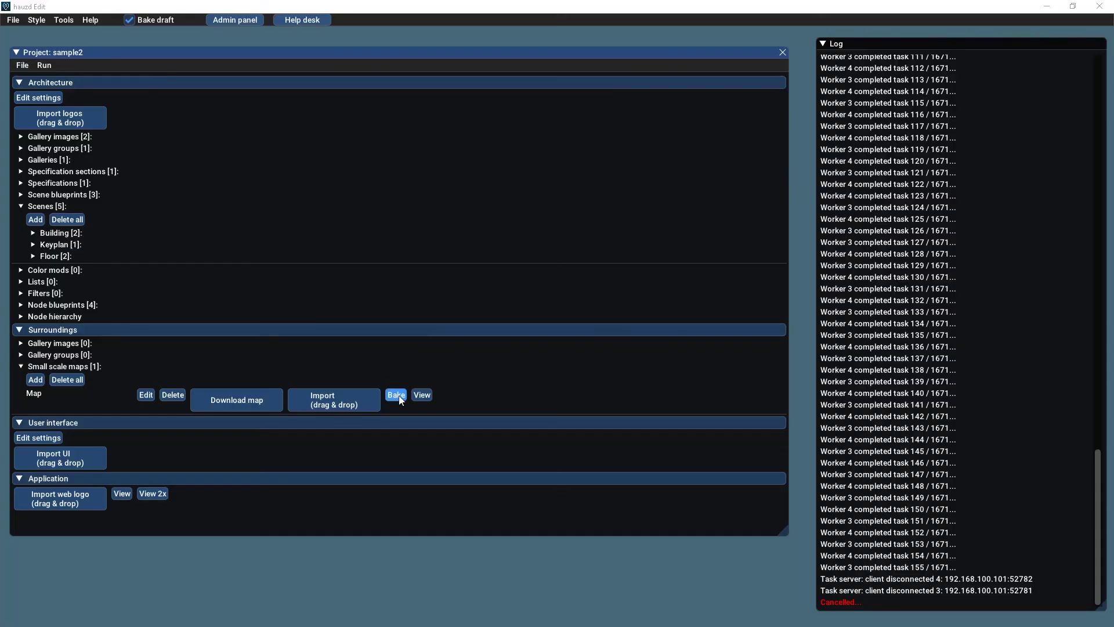
In hauzd Edit, bake the small scale map and assign Map as the background of the Building scene A.
{"action": "left_click", "coordinate": [394, 396]}
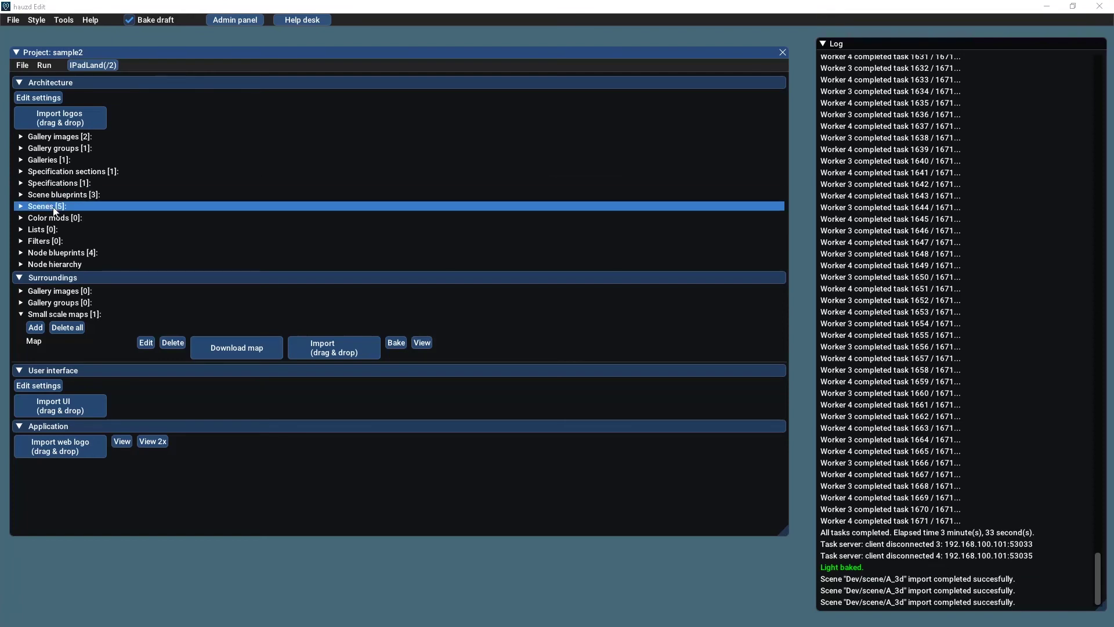
{"action": "left_click", "coordinate": [51, 207]}
{"action": "left_click", "coordinate": [145, 246]}
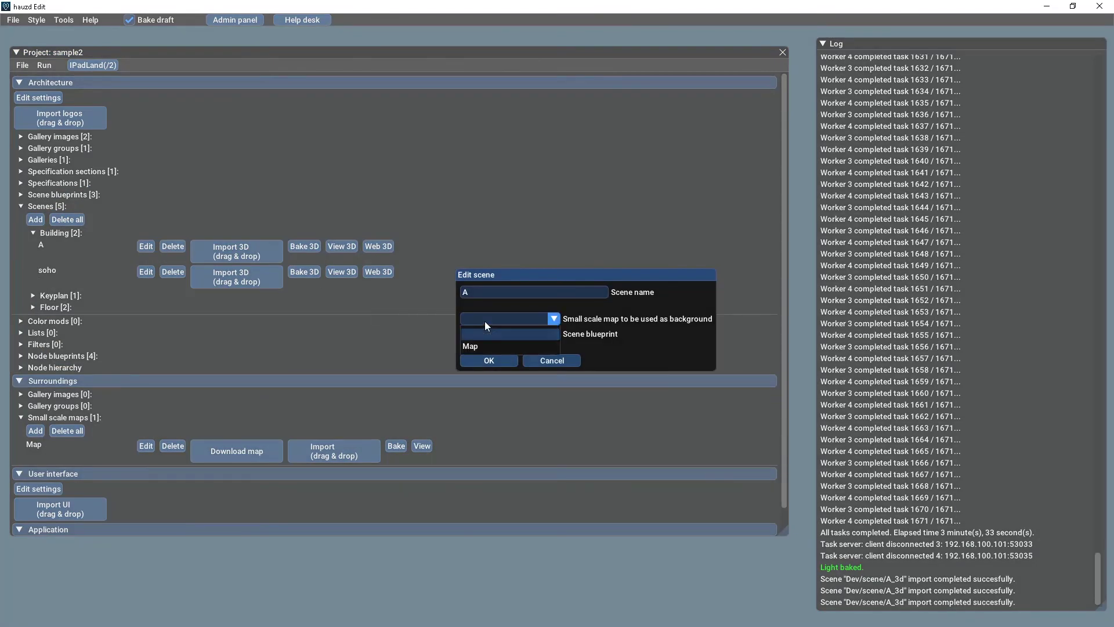
{"action": "left_click", "coordinate": [489, 361]}
Run the IPadLand(/2) preview and rotate building A to examine it against the map background.
{"action": "left_click", "coordinate": [89, 67]}
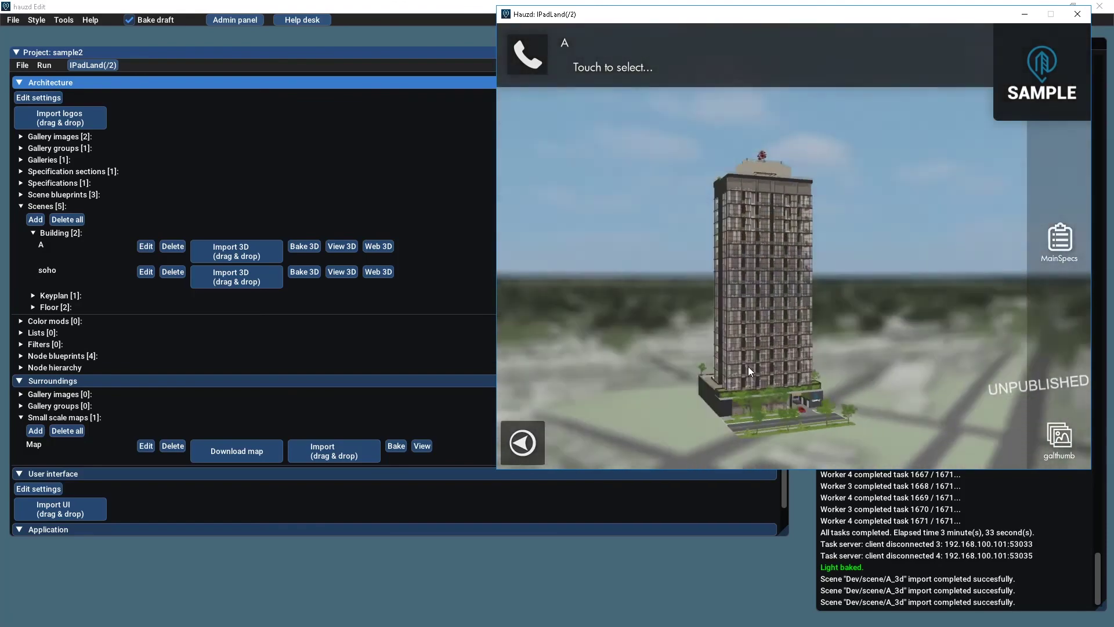
{"action": "left_click_drag", "start_coordinate": [748, 367], "coordinate": [698, 377]}
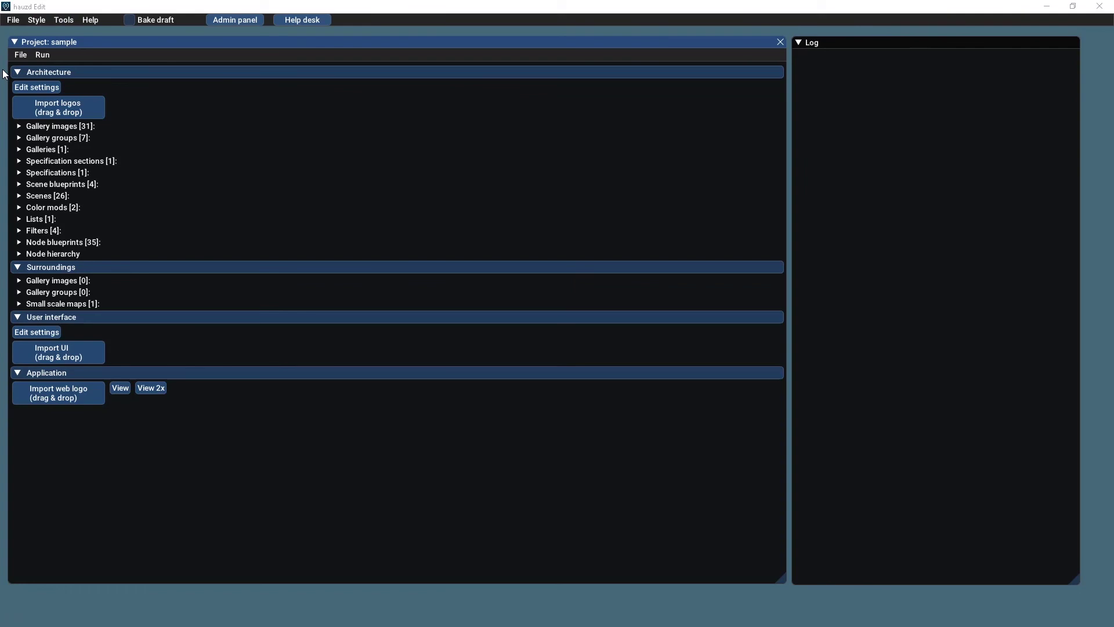
Open the sample project's architecture settings with the latitude in edit.
{"action": "left_click", "coordinate": [26, 89]}
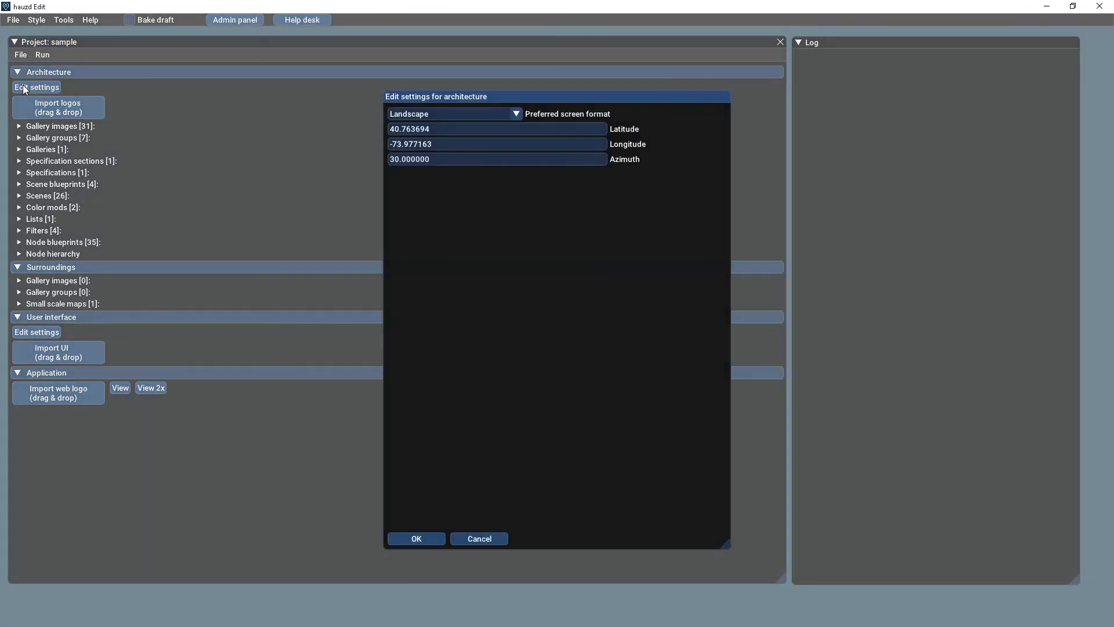
{"action": "key", "text": "Left"}
{"action": "key", "text": "Right"}
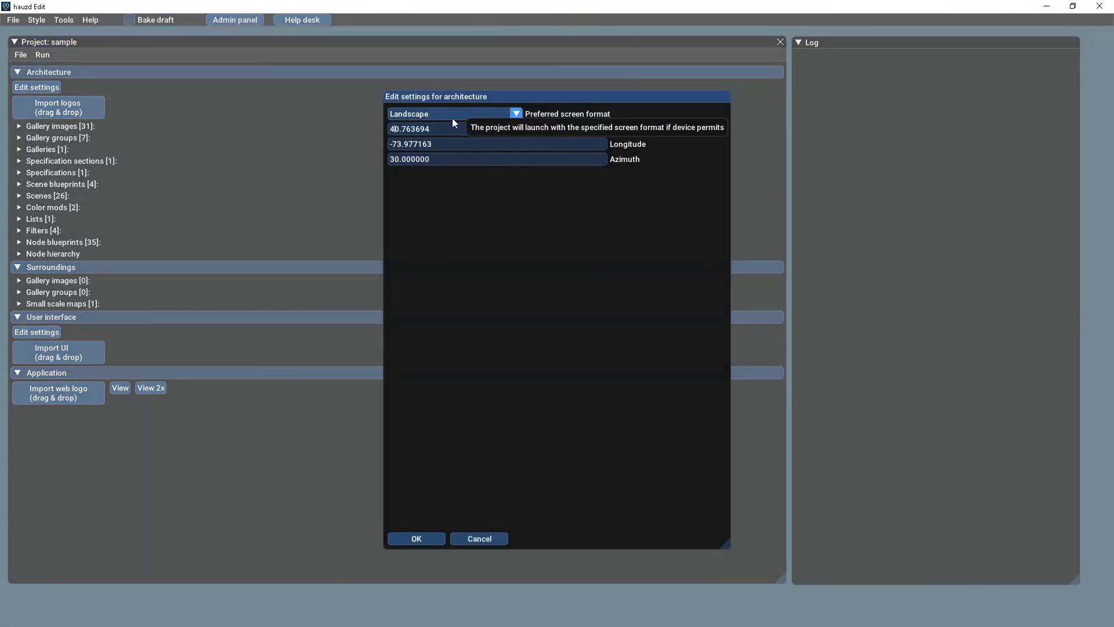
{"action": "type", "text": "7"}
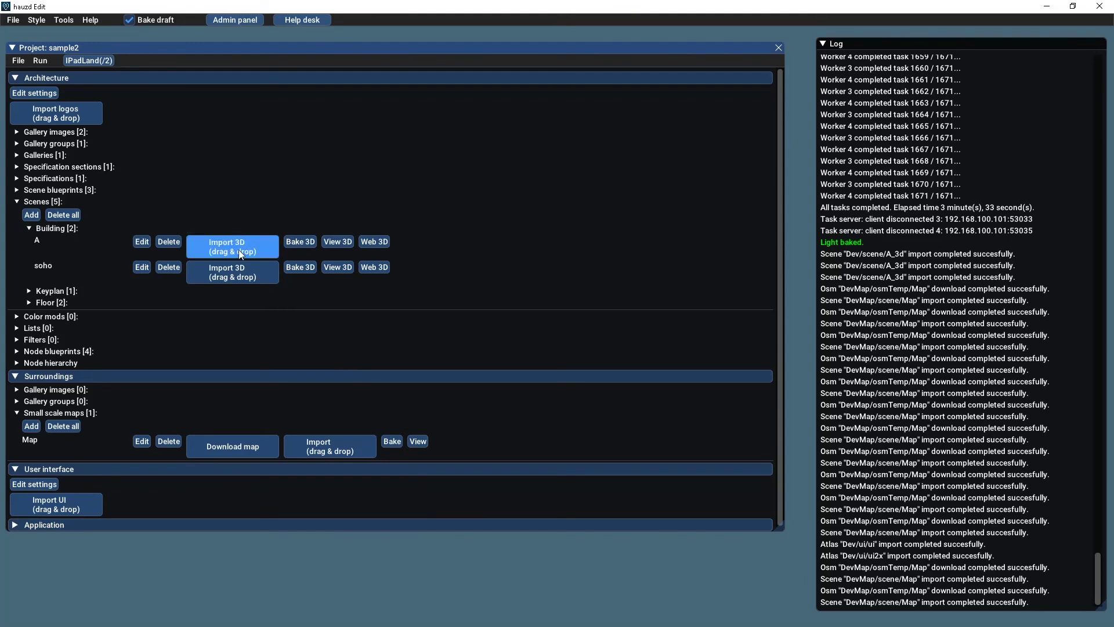
Import the scene file for the small scale map of sample2 and run the IPadLand(/2) preview.
{"action": "left_click", "coordinate": [330, 446]}
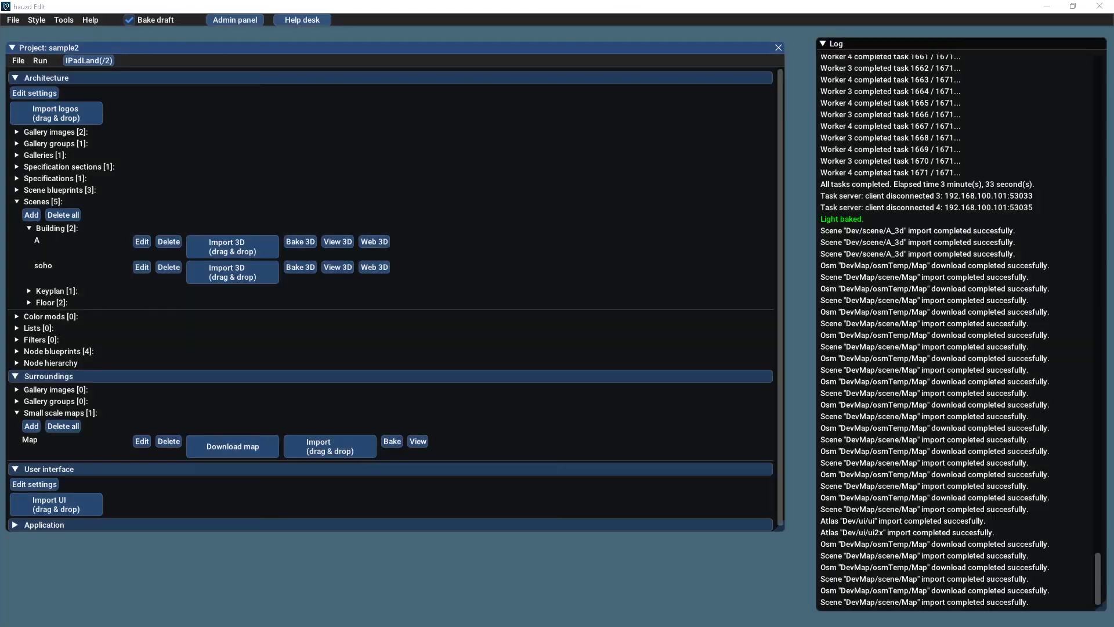
{"action": "left_click", "coordinate": [87, 60]}
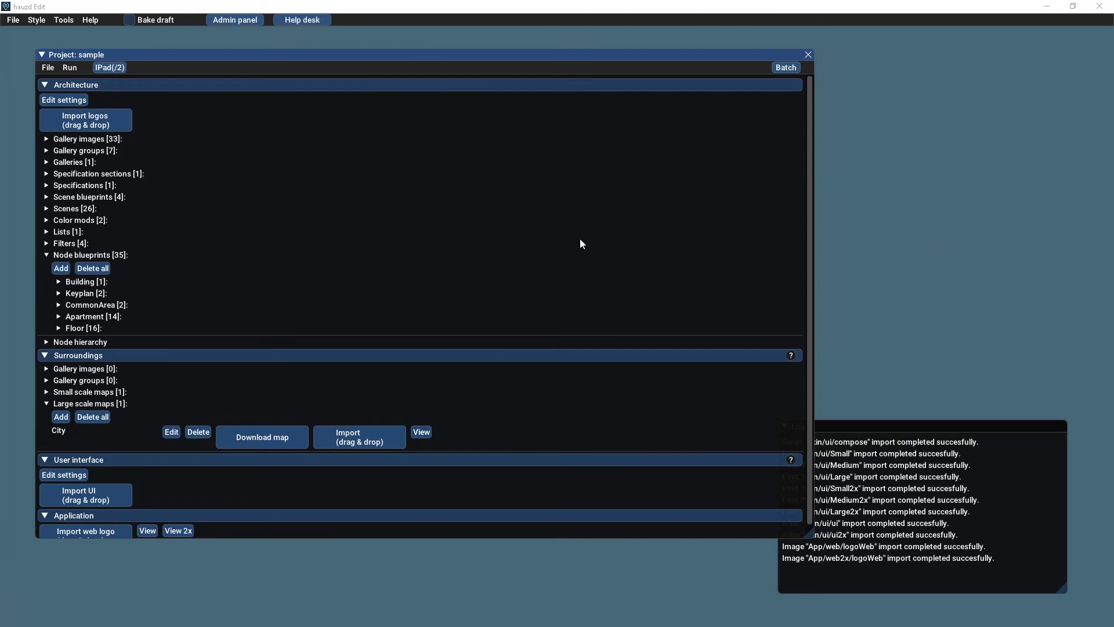
Review the settings of the City large scale map and accept them.
{"action": "left_click", "coordinate": [168, 431]}
{"action": "mouse_move", "coordinate": [808, 267]}
{"action": "left_mouse_down"}
{"action": "mouse_move", "coordinate": [810, 335]}
{"action": "mouse_move", "coordinate": [811, 249]}
{"action": "left_mouse_up"}
{"action": "left_click", "coordinate": [328, 530]}
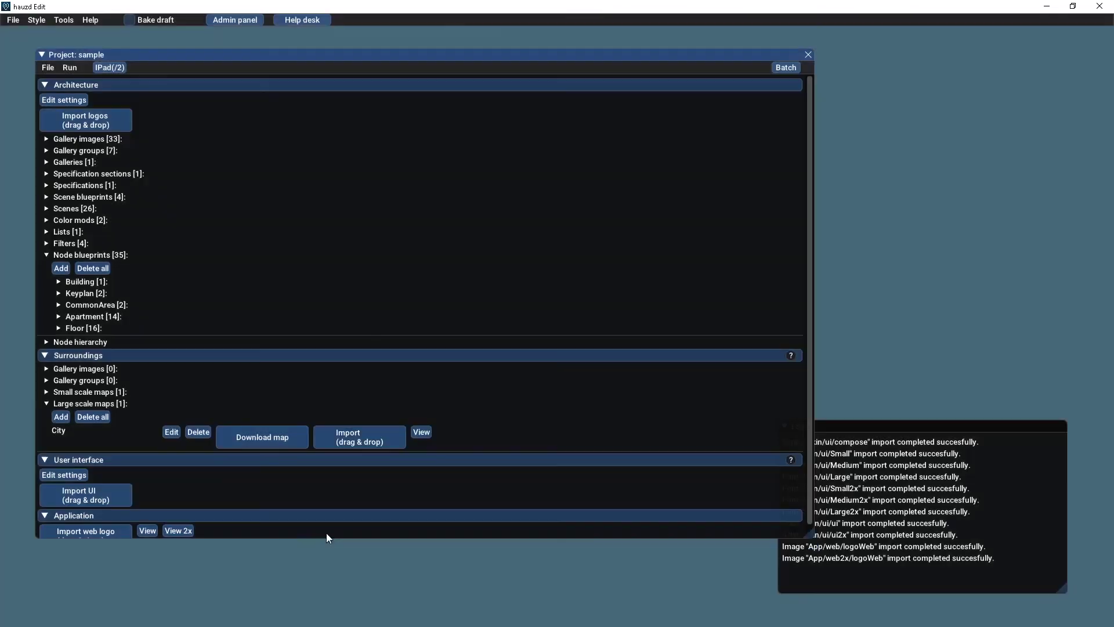
Assign the City large scale map to option A of the Building node blueprint A and open the iPad preview in English.
{"action": "left_click", "coordinate": [110, 284]}
{"action": "left_click", "coordinate": [172, 312]}
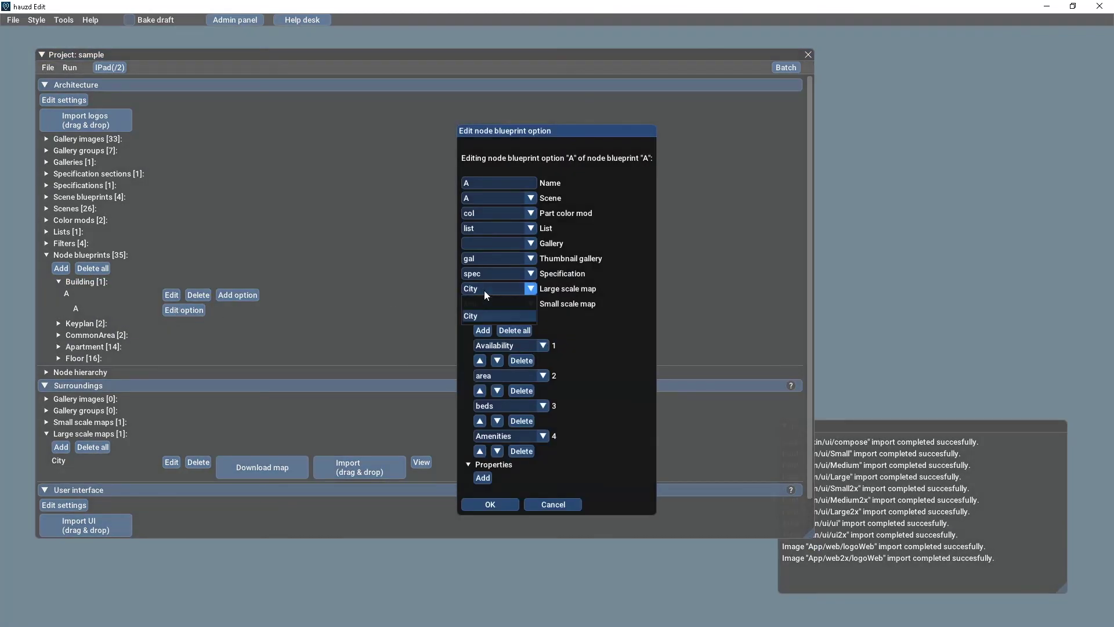
{"action": "left_click", "coordinate": [484, 291]}
{"action": "left_click", "coordinate": [490, 504]}
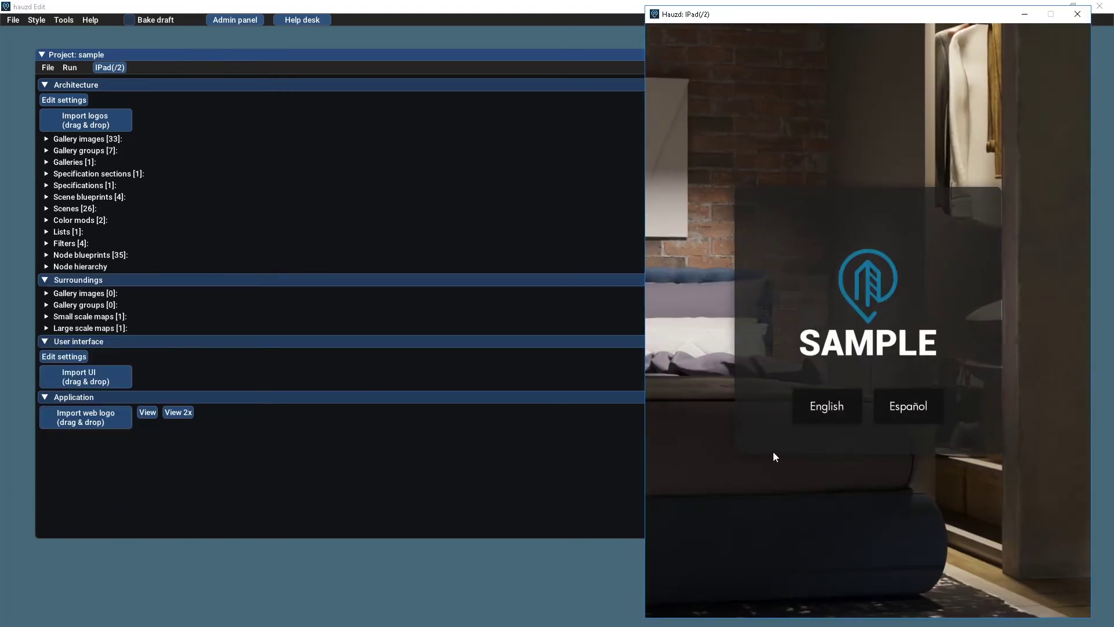
{"action": "left_click", "coordinate": [814, 399]}
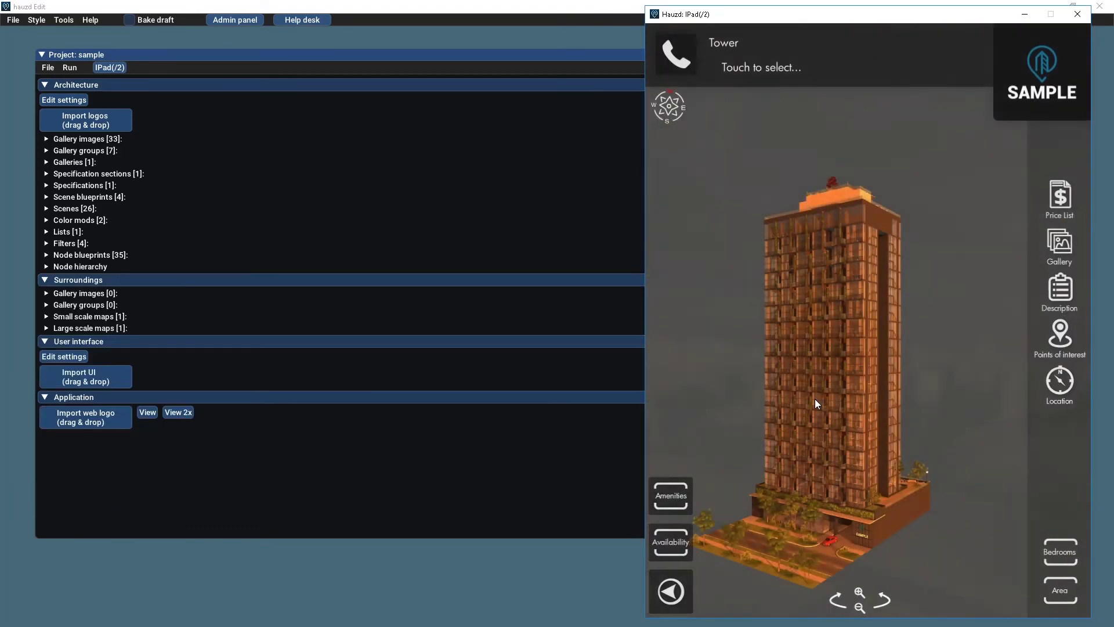
Examine the City map on the preview's Location screen, pan across it, and close the iPad preview.
{"action": "left_click", "coordinate": [1049, 390]}
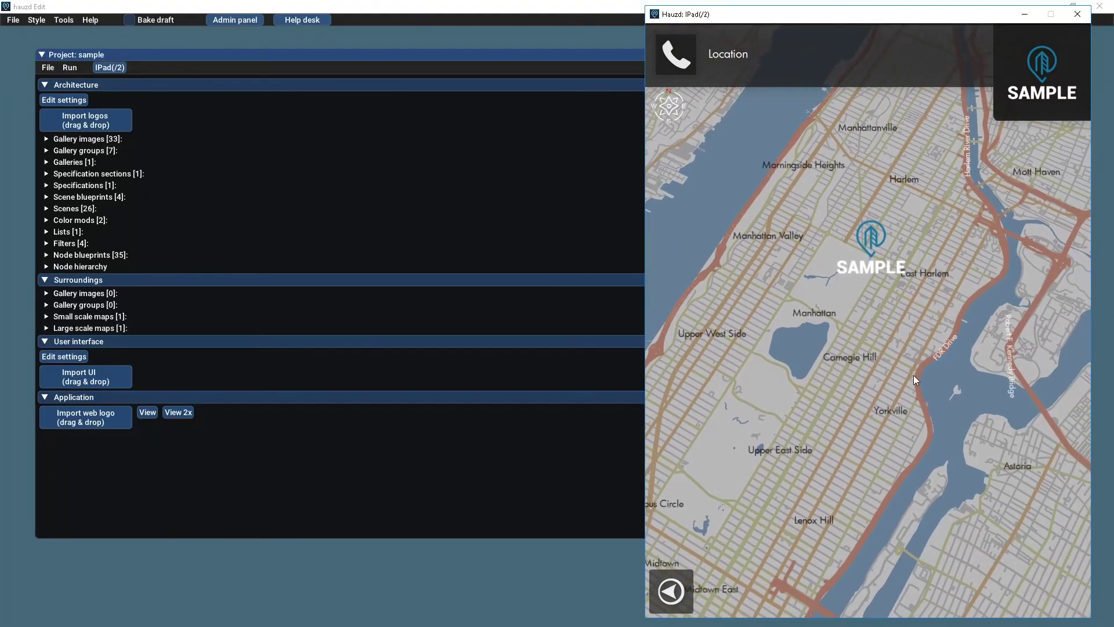
{"action": "left_click_drag", "start_coordinate": [839, 471], "coordinate": [980, 419]}
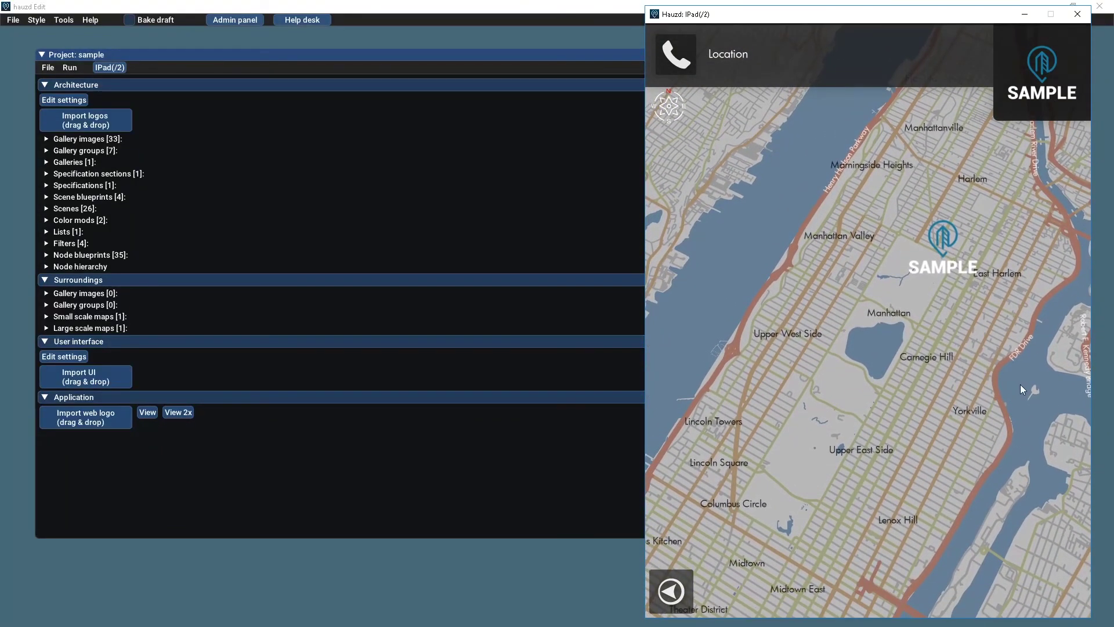
{"action": "left_click", "coordinate": [1077, 14]}
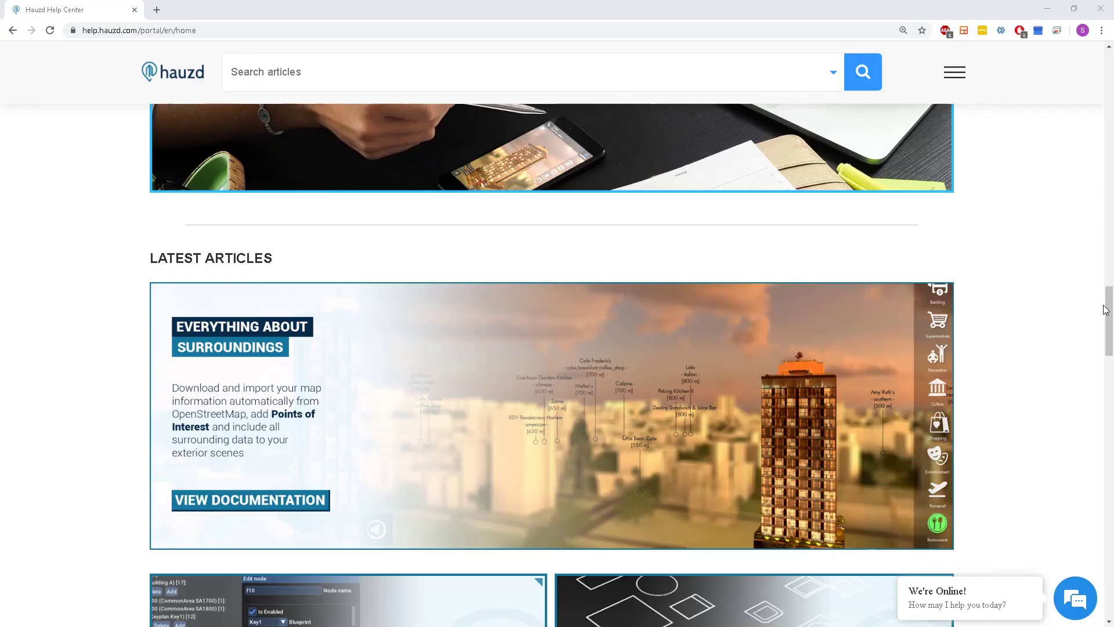
Switch to the Hauzd Help Center in the browser and read through the Everything About Surroundings article.
{"action": "left_click_drag", "start_coordinate": [1108, 309], "coordinate": [1108, 321]}
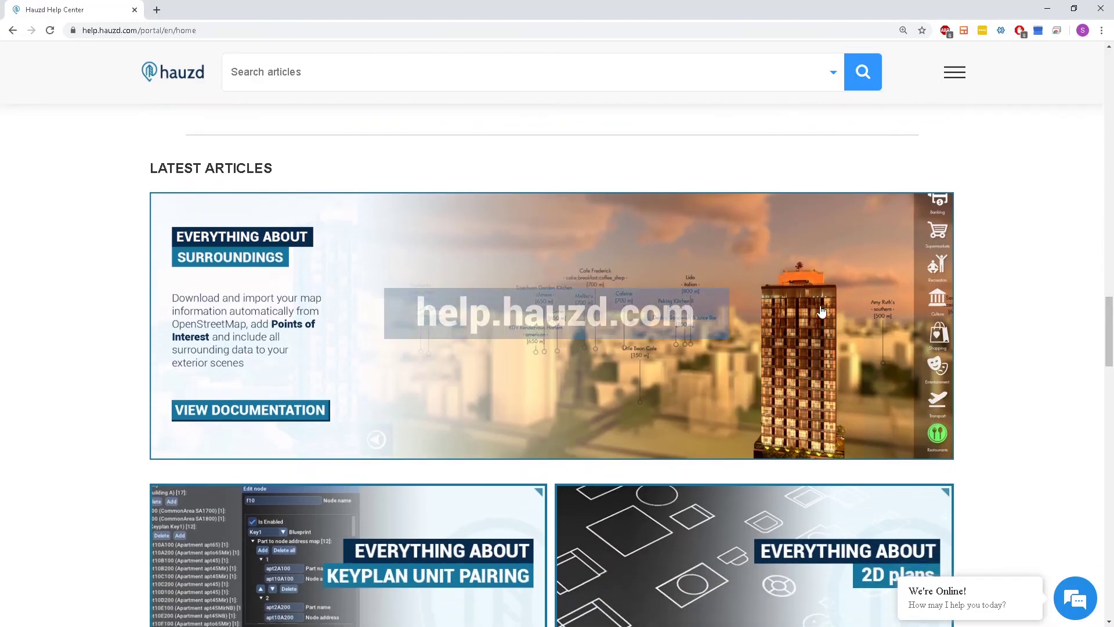
{"action": "left_click", "coordinate": [814, 312]}
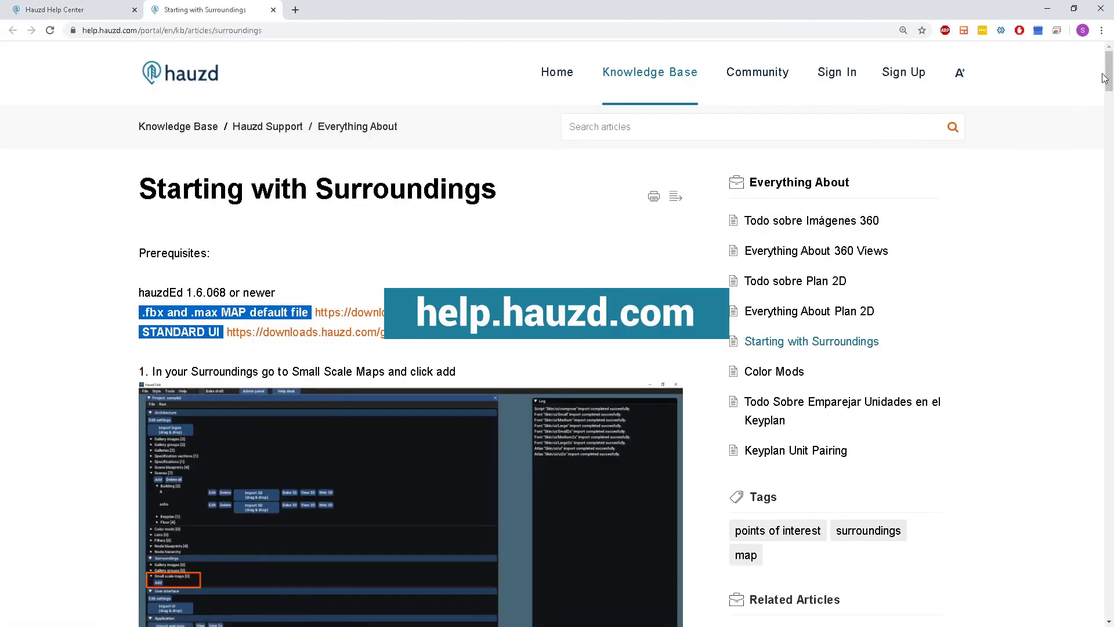
{"action": "left_click_drag", "start_coordinate": [1110, 74], "coordinate": [1108, 388]}
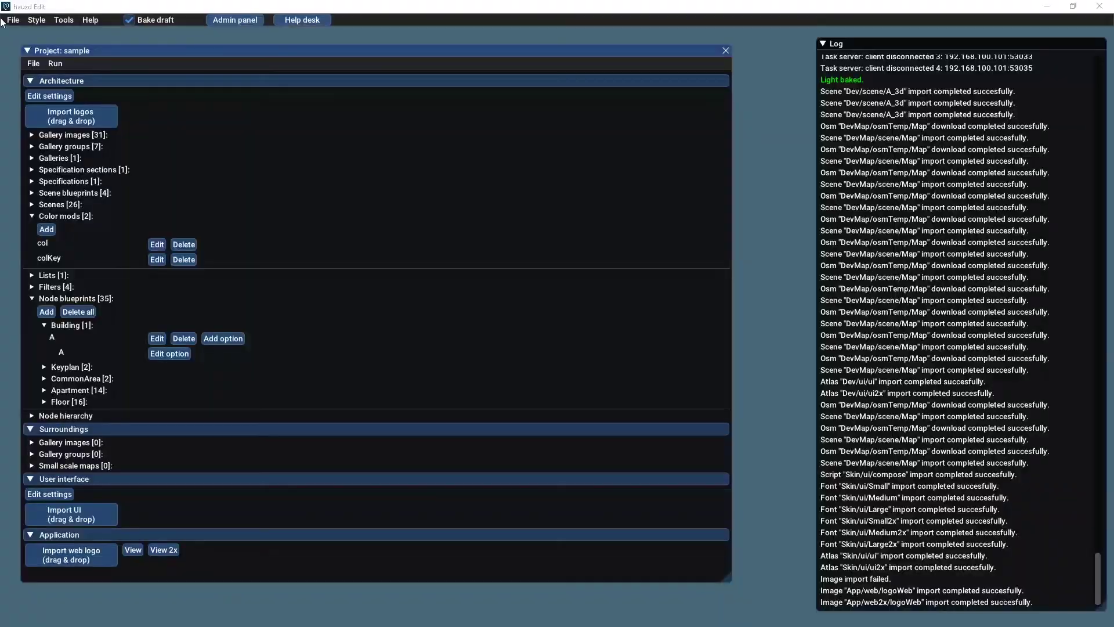
Back in hauzd Edit, save the sample project to the cloud and trigger its project package.
{"action": "left_click", "coordinate": [40, 81]}
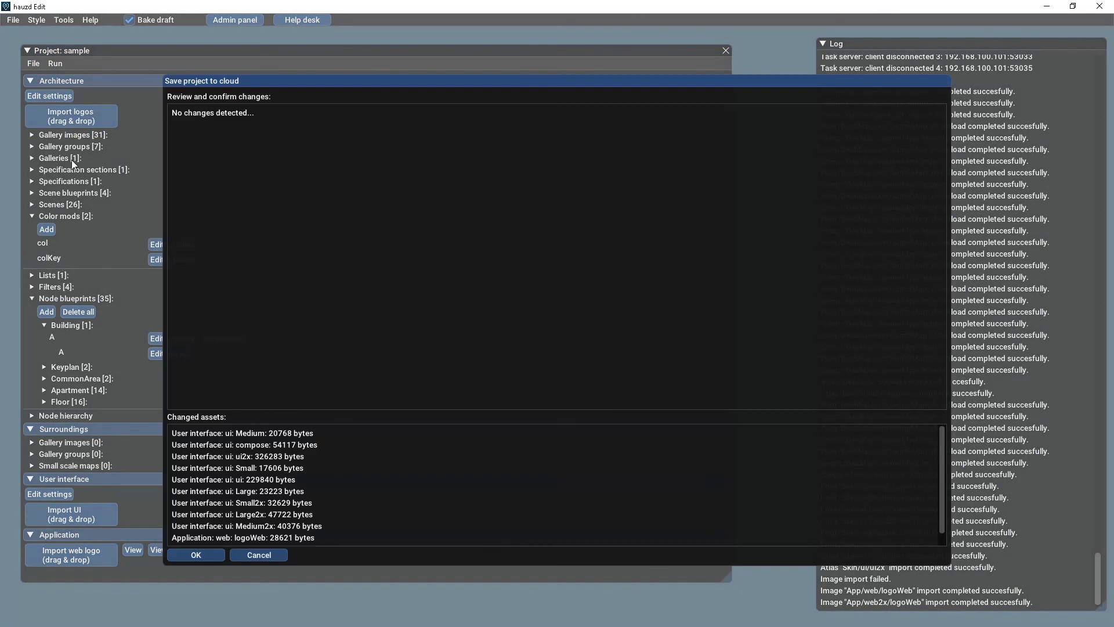
{"action": "left_click", "coordinate": [209, 558]}
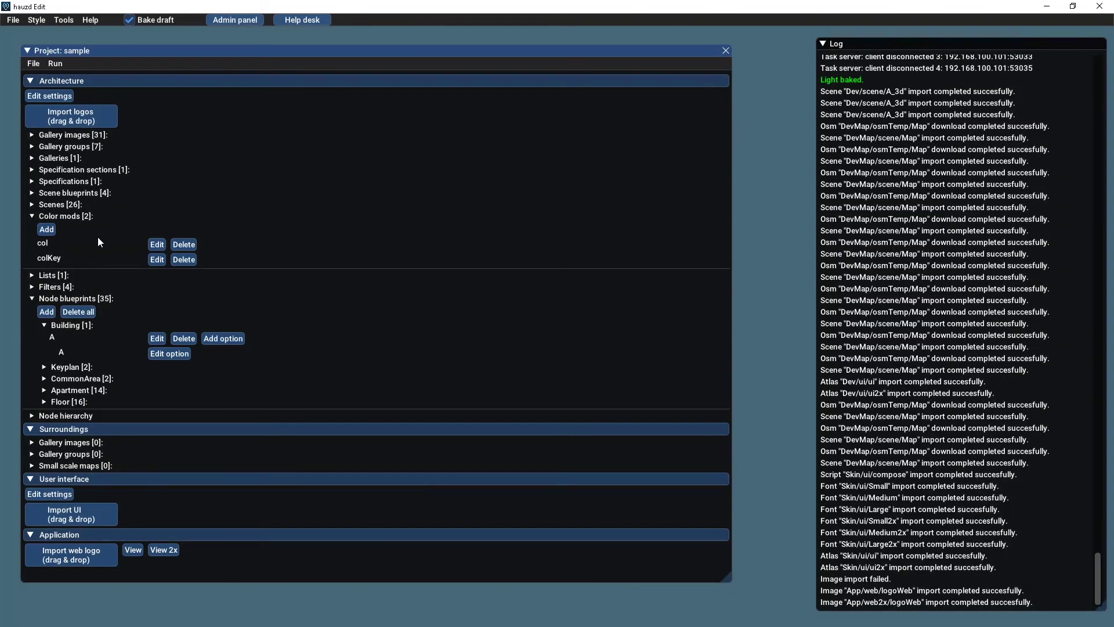
{"action": "left_click", "coordinate": [47, 102]}
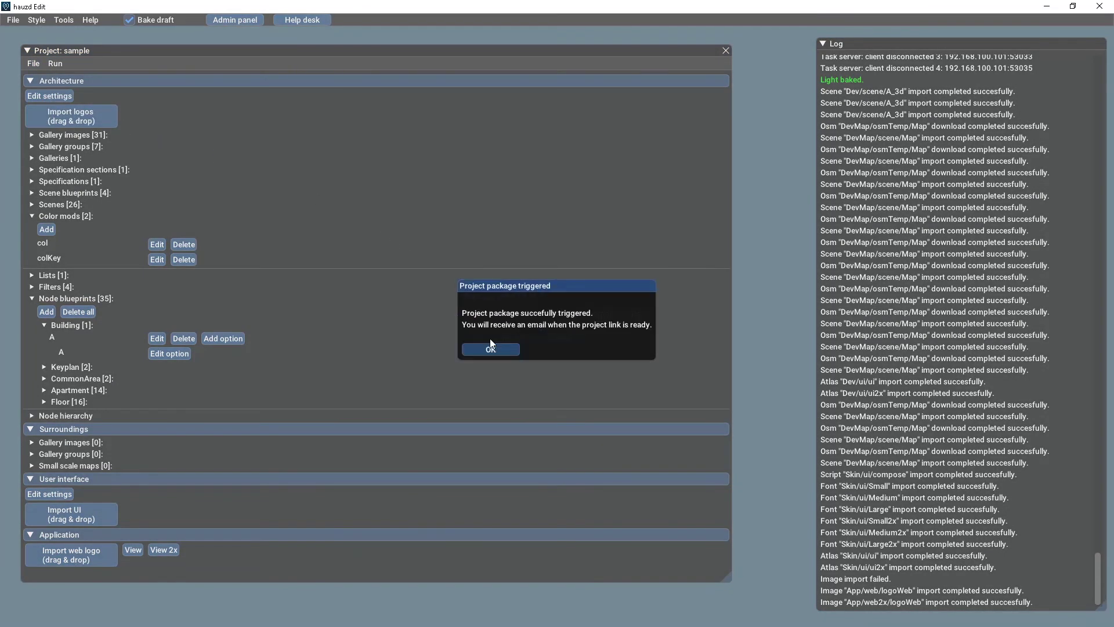
{"action": "left_click", "coordinate": [489, 348]}
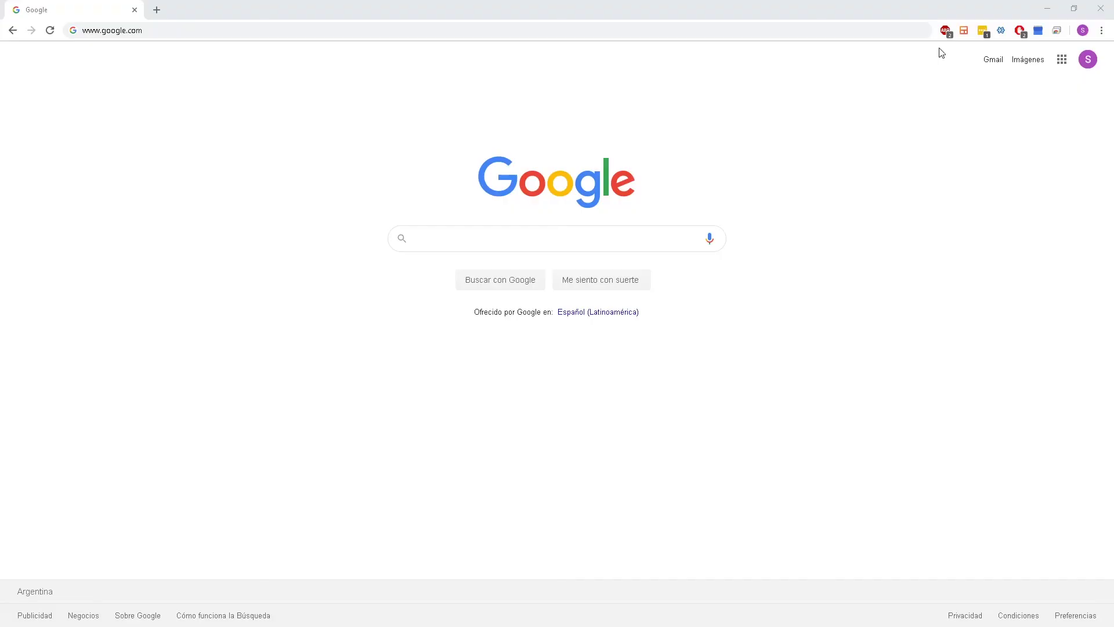
{"action": "left_click", "coordinate": [256, 29]}
{"action": "type", "text": "https://sample.hauzd.com/"}
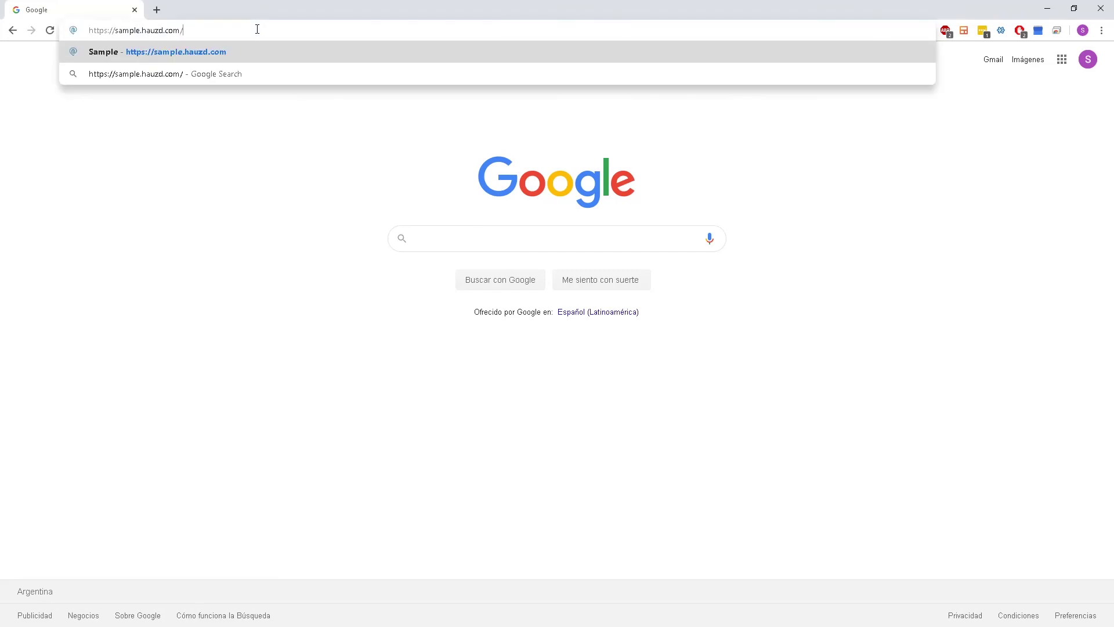
{"action": "key", "text": "Return"}
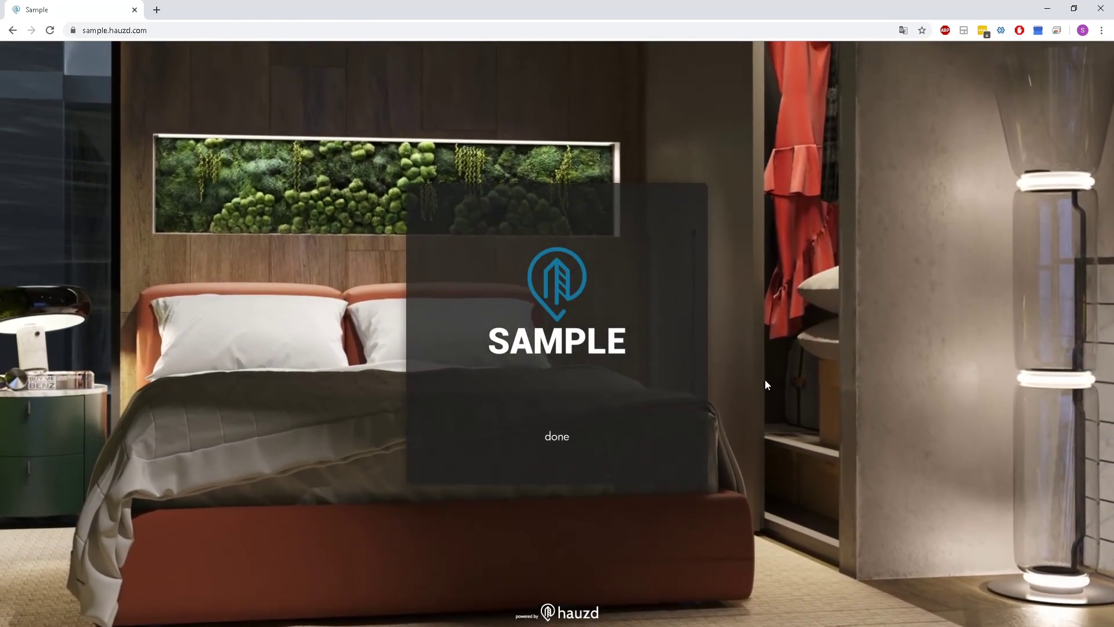
{"action": "left_click", "coordinate": [615, 415]}
{"action": "left_click", "coordinate": [615, 416]}
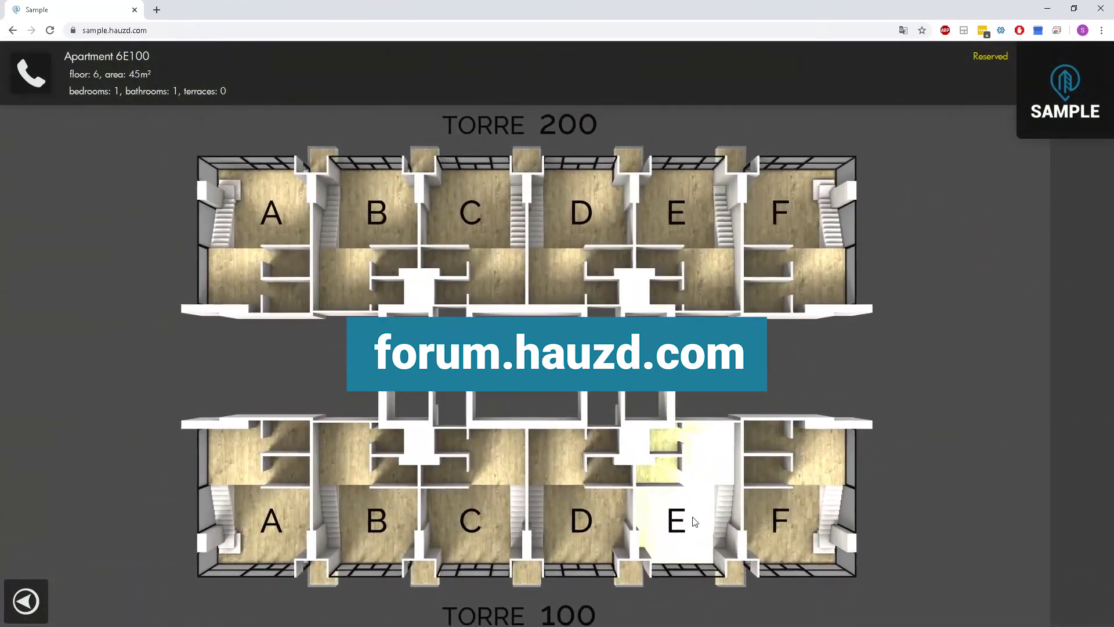
View apartment 6E100 from the Torre 100 keyplan, showing floor F1 in 3D side view, and return to the building.
{"action": "left_click", "coordinate": [695, 521]}
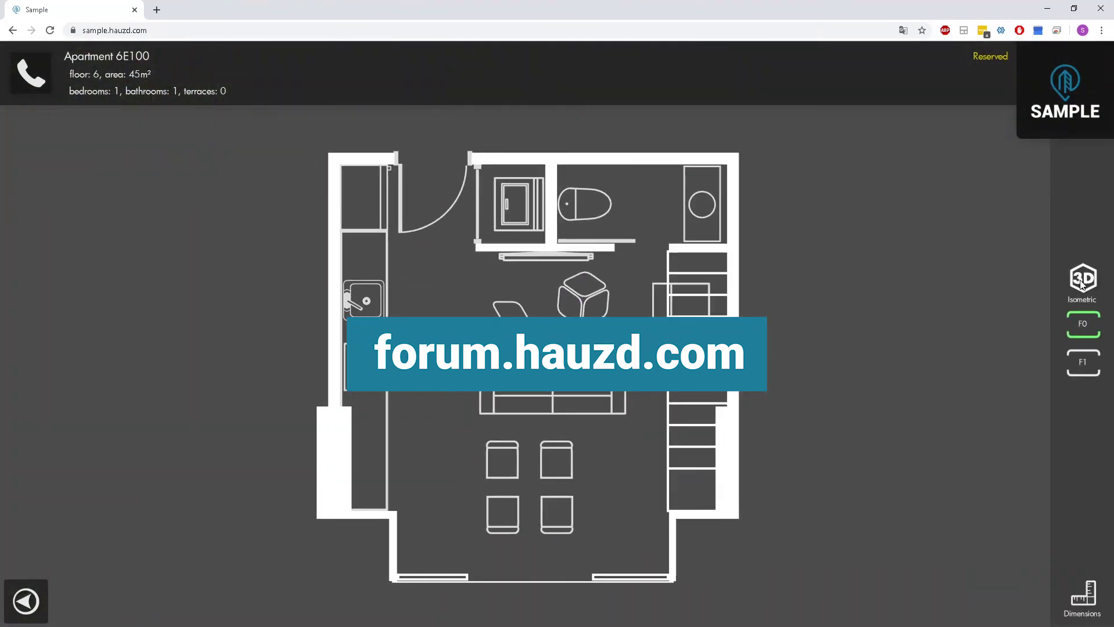
{"action": "left_click", "coordinate": [1100, 371]}
{"action": "left_click", "coordinate": [1082, 548]}
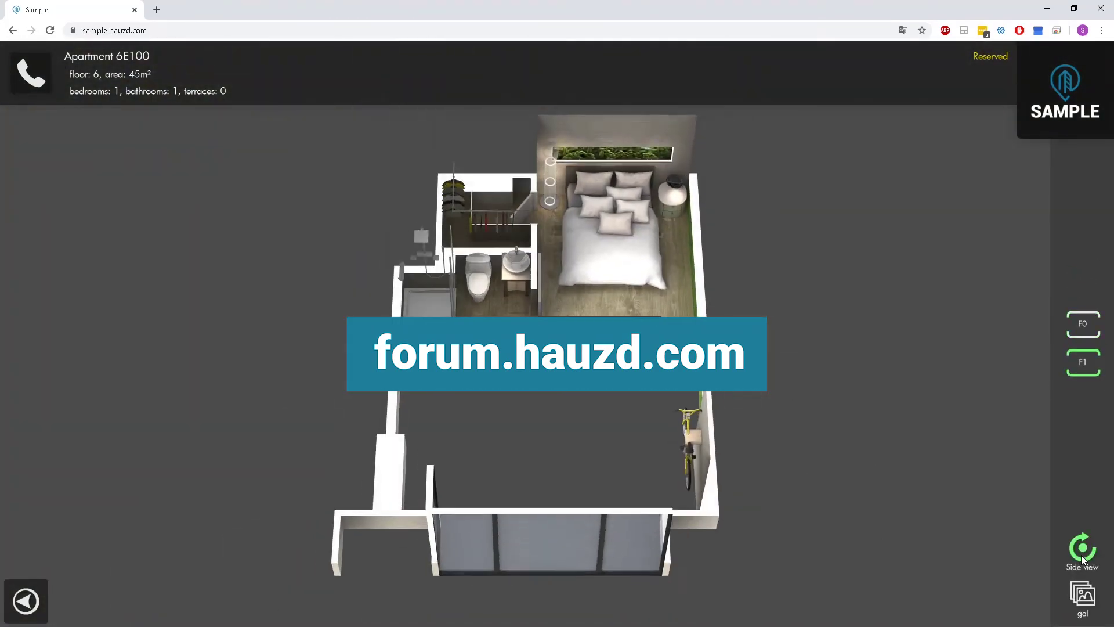
{"action": "left_click", "coordinate": [25, 609]}
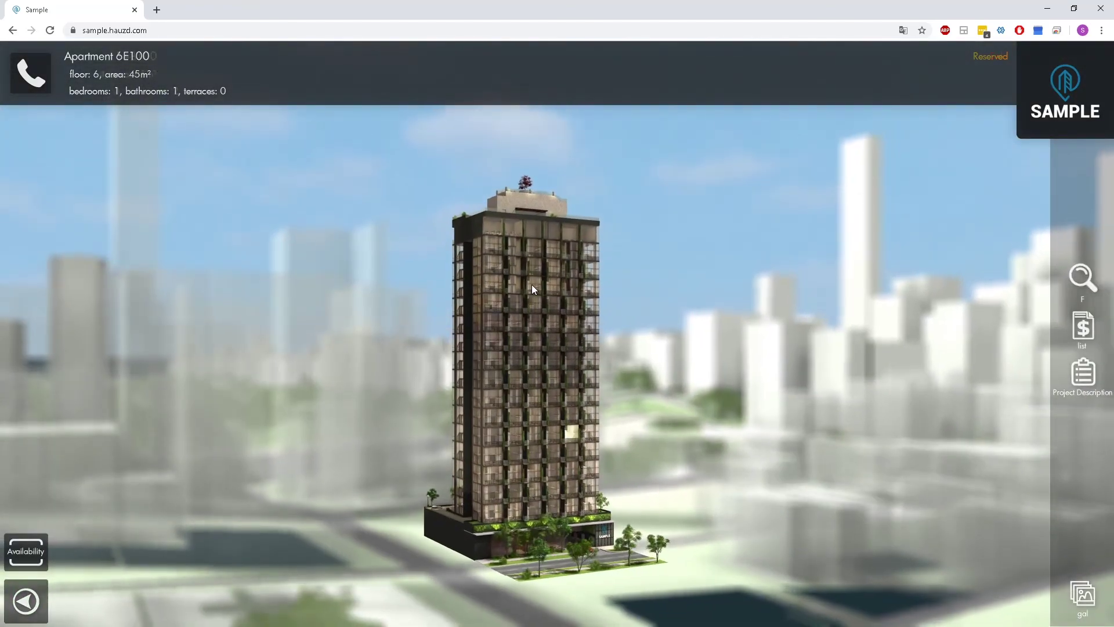
Inspect floor F1 of apartment 16B100 with the side view turned off, and go back out of the apartment.
{"action": "left_click", "coordinate": [535, 247]}
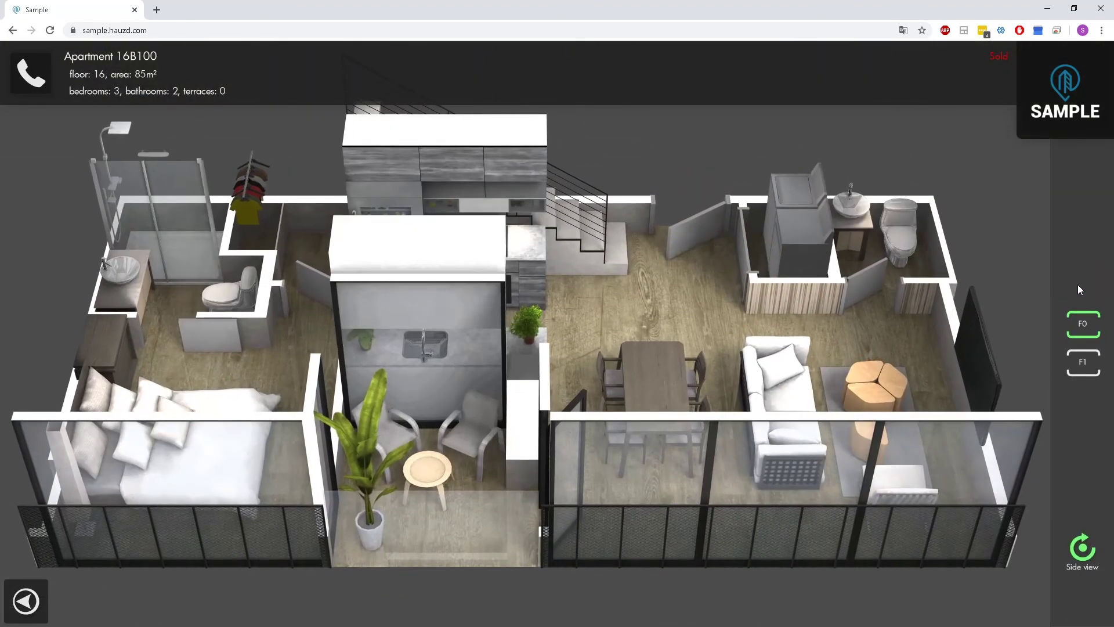
{"action": "left_click", "coordinate": [1084, 371]}
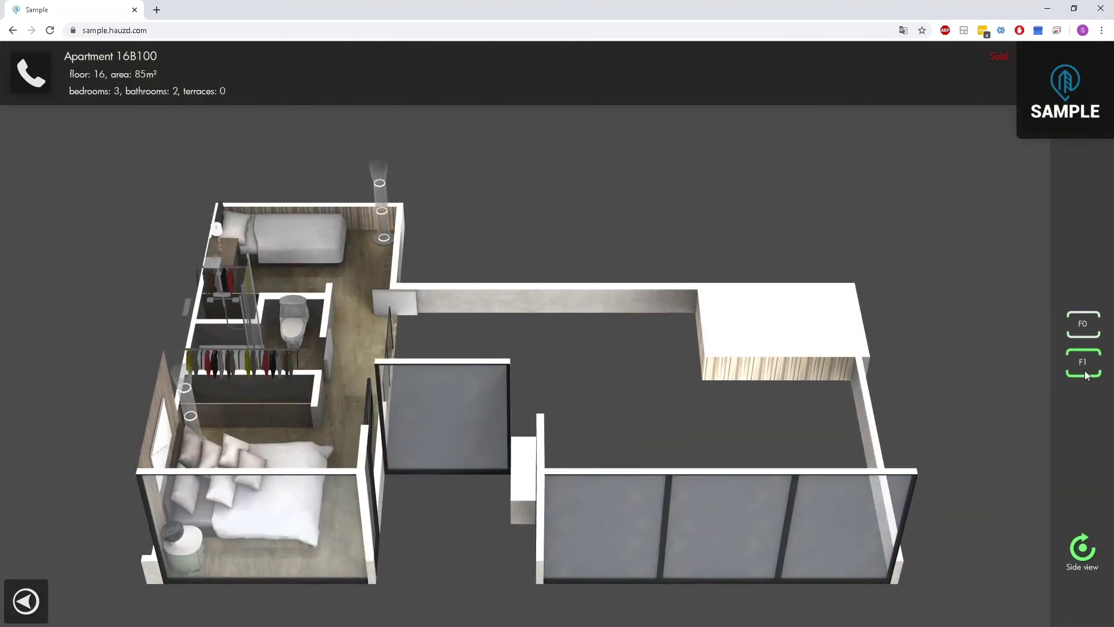
{"action": "left_click", "coordinate": [1079, 536]}
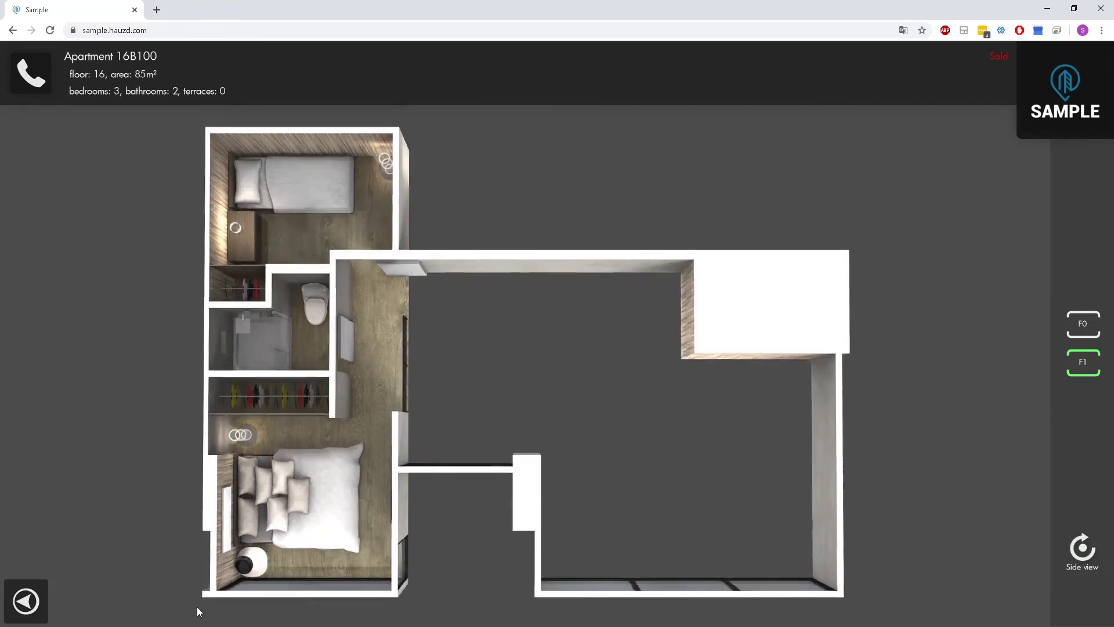
{"action": "left_click", "coordinate": [26, 601]}
{"action": "left_click", "coordinate": [26, 601]}
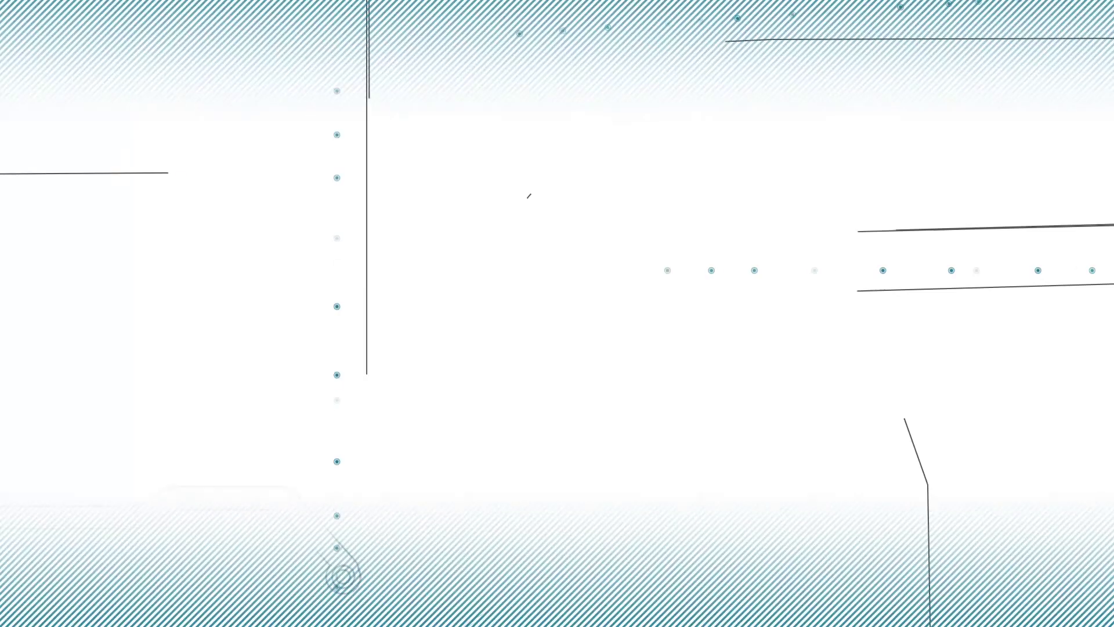